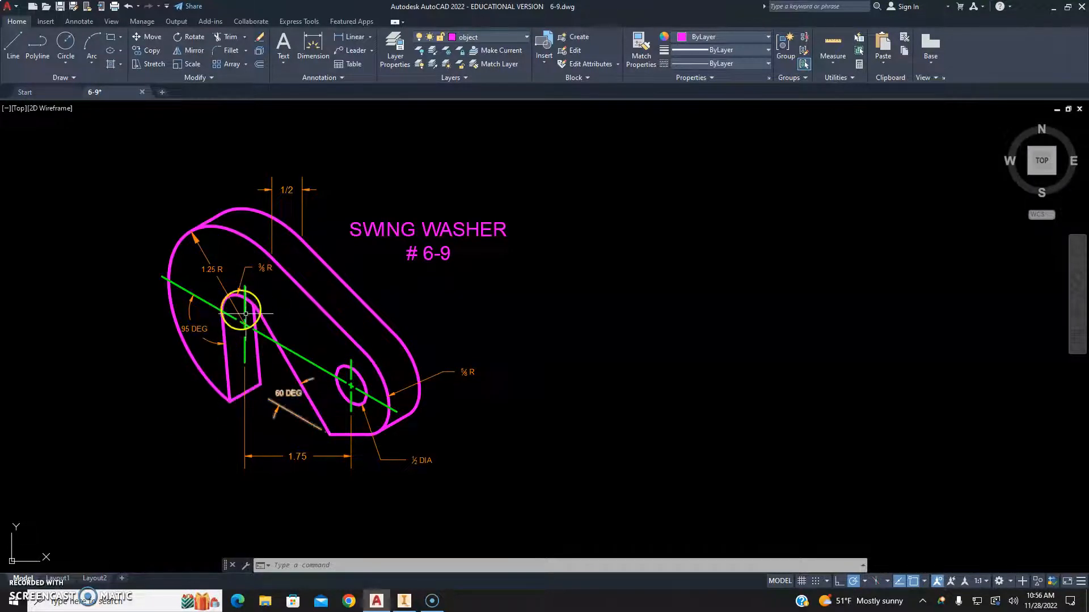
- On the dim layer, draw a horizontal construction line 1.75 long in the empty space beside the isometric view
{"action": "left_click", "coordinate": [638, 268]}
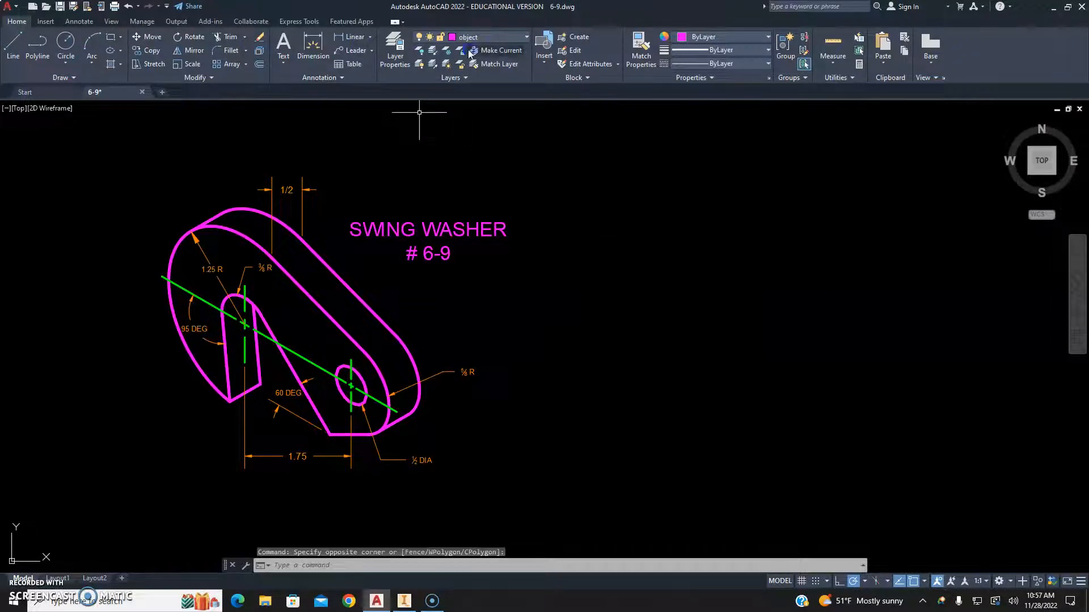
{"action": "left_click", "coordinate": [478, 37]}
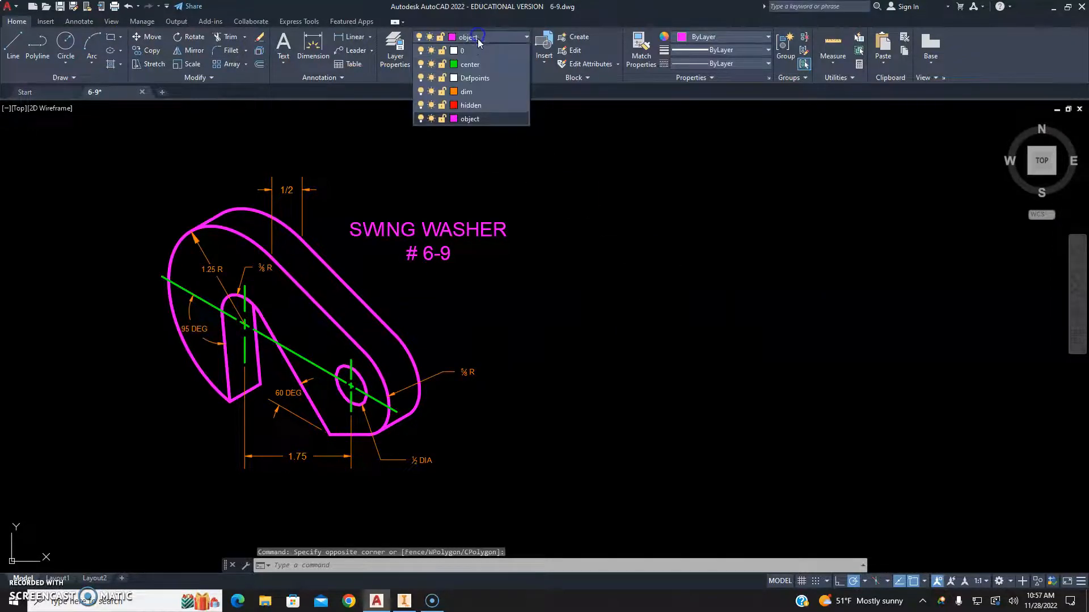
{"action": "left_click", "coordinate": [489, 93]}
{"action": "left_click", "coordinate": [13, 45]}
{"action": "left_click", "coordinate": [703, 301]}
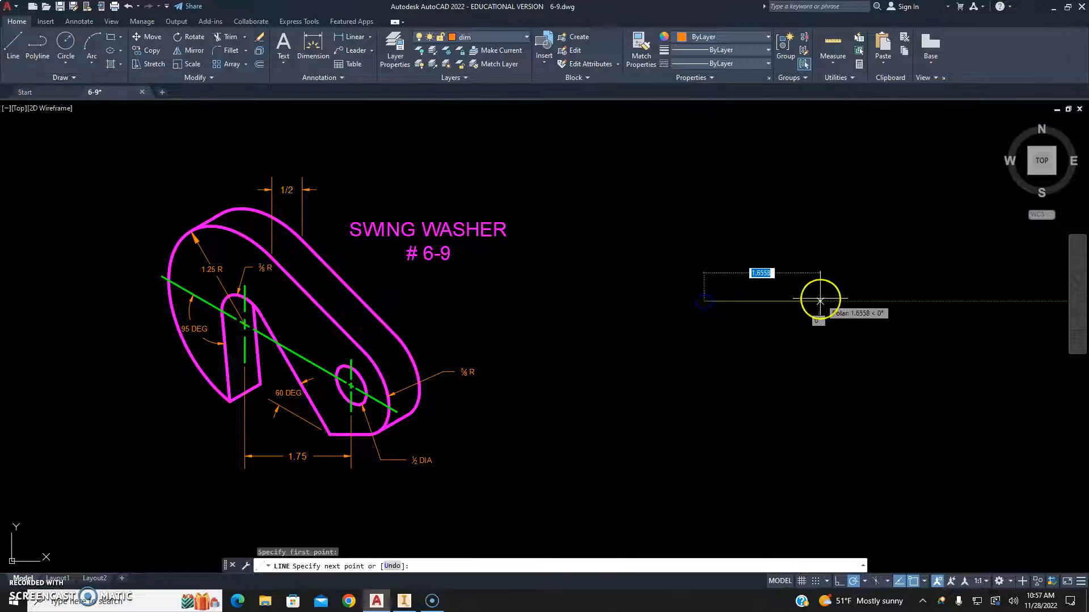
{"action": "type", "text": "1.75"}
{"action": "key", "text": "Return"}
{"action": "key", "text": "Escape"}
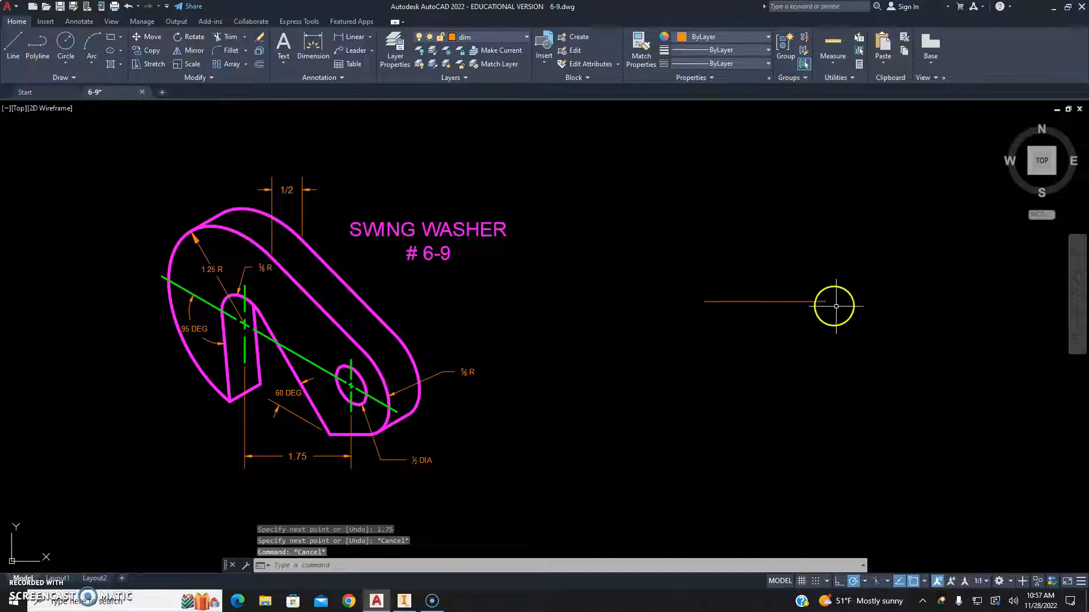
- On the object layer, draw a circle of radius 3/8 centred on the left end of the construction line
{"action": "left_click", "coordinate": [484, 35]}
{"action": "left_click", "coordinate": [490, 117]}
{"action": "left_click", "coordinate": [71, 44]}
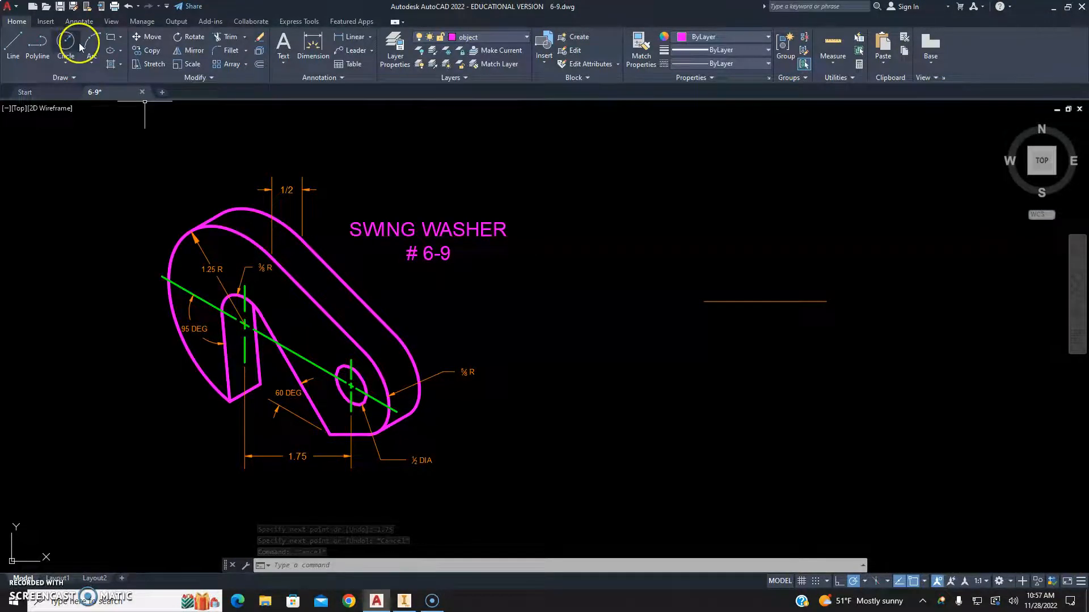
{"action": "left_click", "coordinate": [704, 300]}
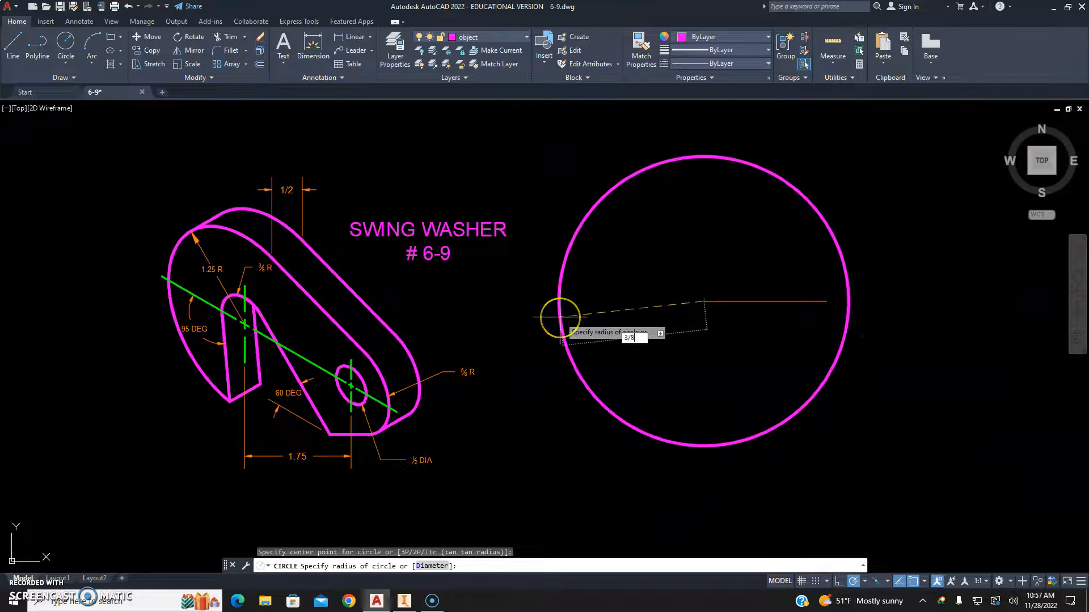
{"action": "key", "text": "Return"}
- Draw a concentric circle of radius 1.25 around the 3/8 radius circle
{"action": "right_click", "coordinate": [616, 243]}
{"action": "left_click", "coordinate": [652, 211]}
{"action": "left_click", "coordinate": [704, 301]}
{"action": "type", "text": "1.25"}
{"action": "key", "text": "Return"}
- Draw a circle of radius 5/8 centred on the right end of the construction line
{"action": "right_click", "coordinate": [874, 204]}
{"action": "left_click", "coordinate": [901, 209]}
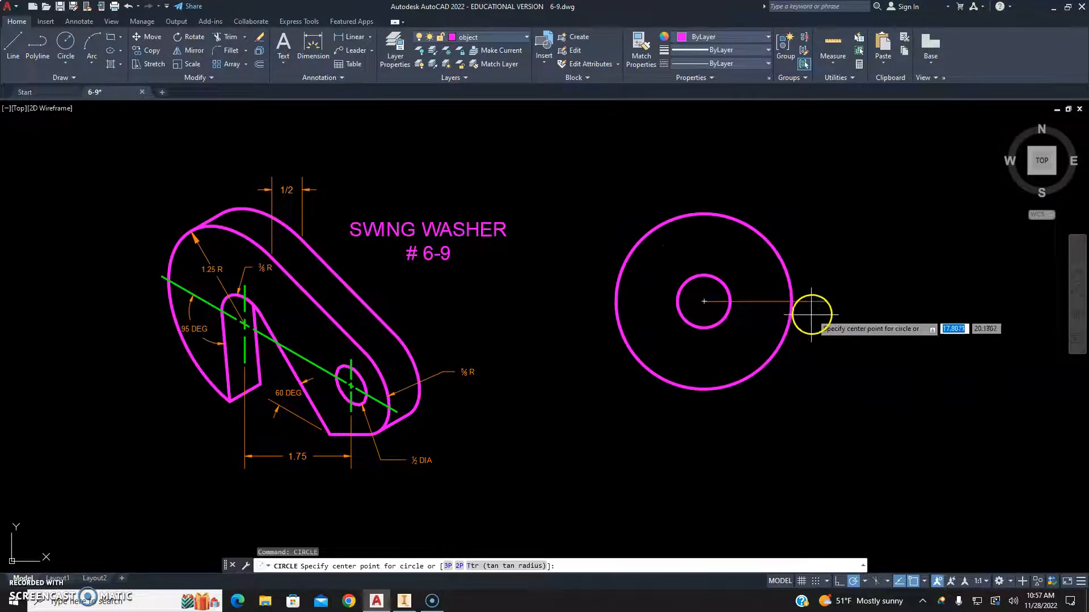
{"action": "left_click", "coordinate": [827, 302]}
{"action": "type", "text": "5/8"}
{"action": "key", "text": "Return"}
- Draw a concentric hole circle of radius .25 inside the 5/8 radius circle
{"action": "right_click", "coordinate": [896, 243]}
{"action": "left_click", "coordinate": [910, 253]}
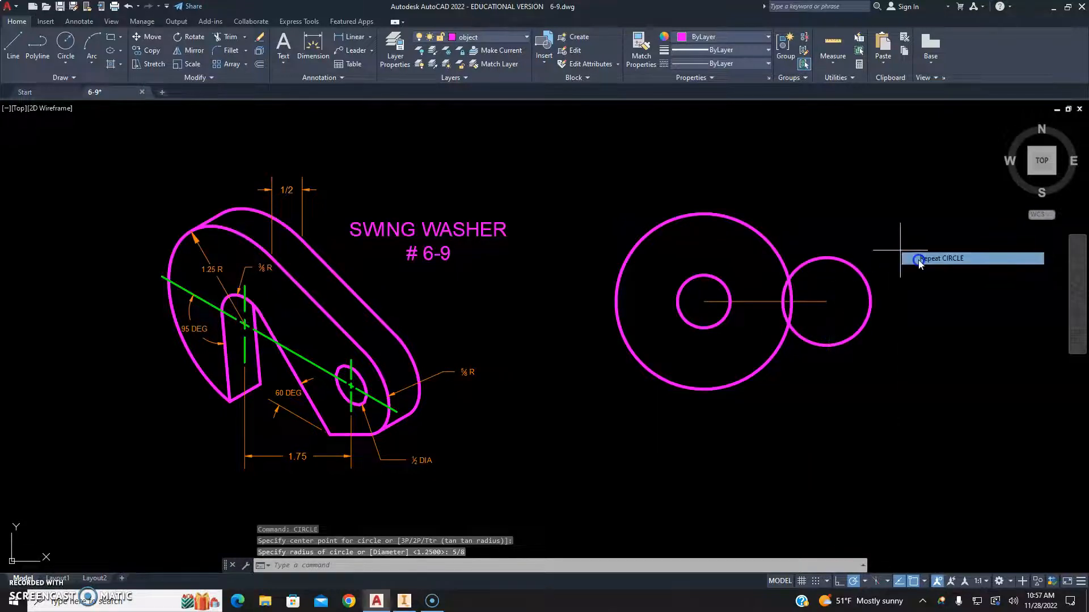
{"action": "left_click", "coordinate": [827, 301]}
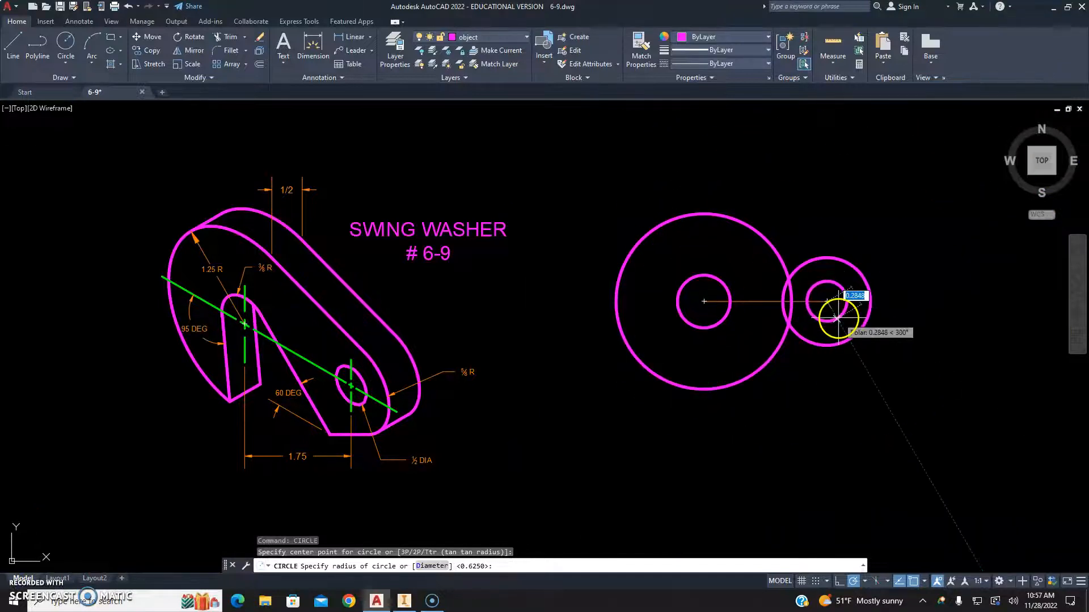
{"action": "type", "text": ".25"}
{"action": "key", "text": "Return"}
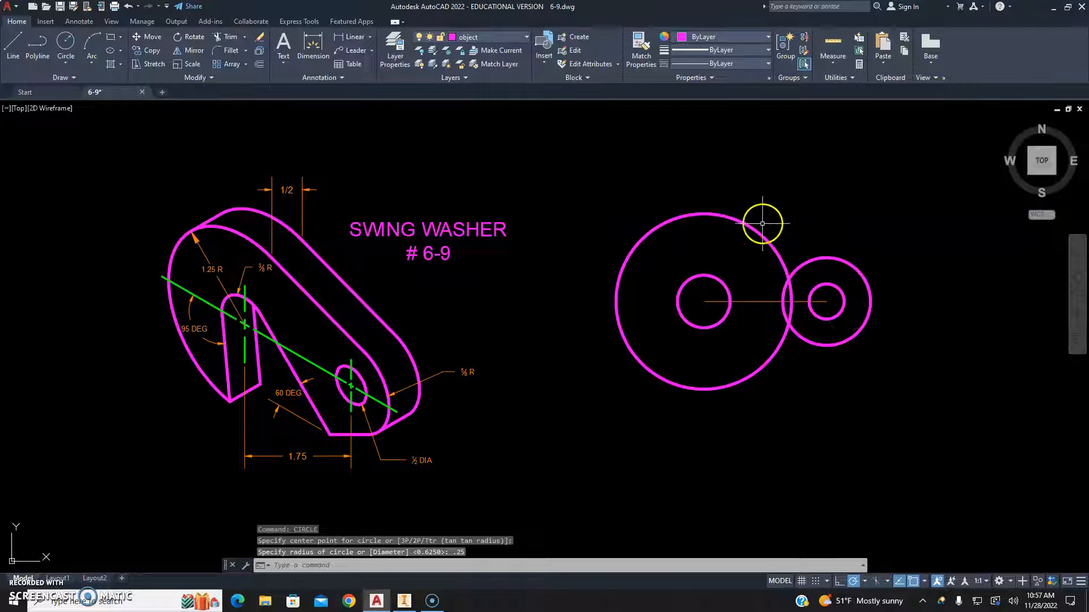
- Draw a chain of line segments between the upper sides of the two outer circles to establish their common upper tangent
{"action": "scroll", "coordinate": [710, 211], "scroll_direction": "up", "scroll_amount": 2}
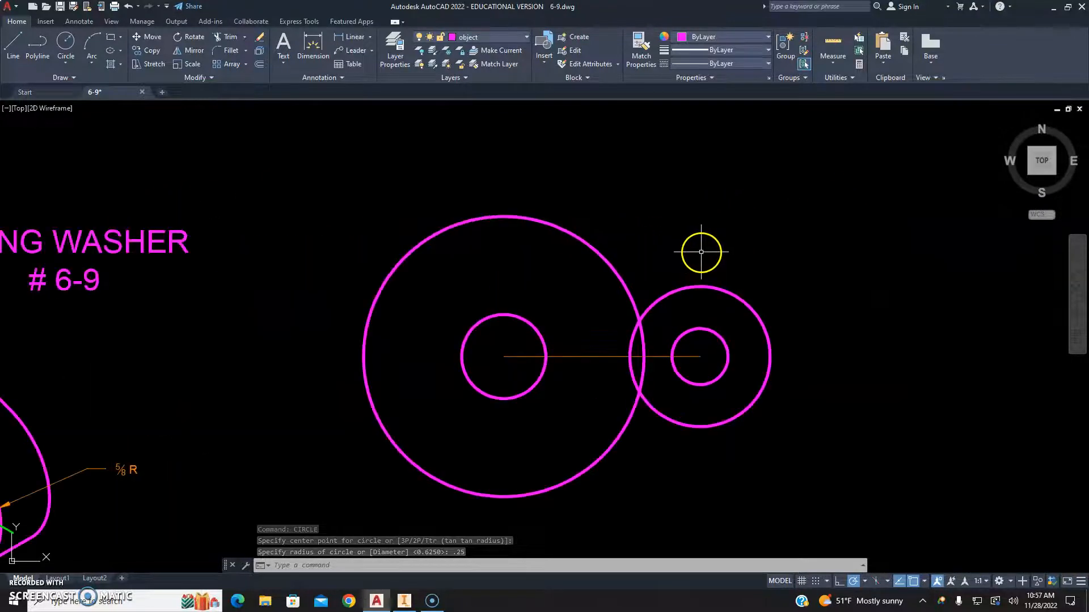
{"action": "left_click", "coordinate": [13, 44]}
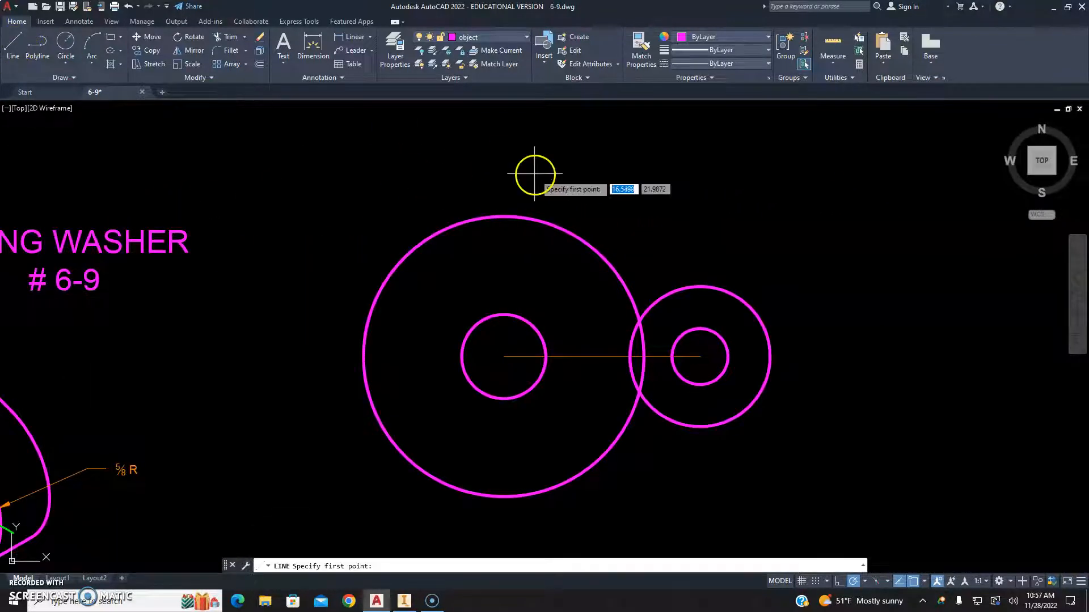
{"action": "left_click", "coordinate": [504, 216]}
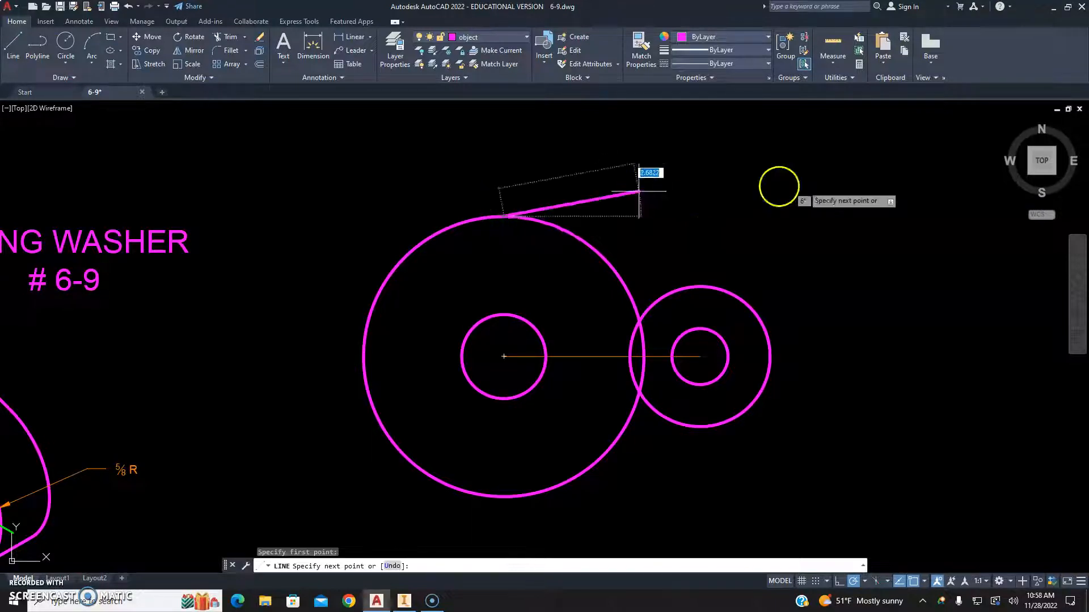
{"action": "left_click", "coordinate": [721, 285]}
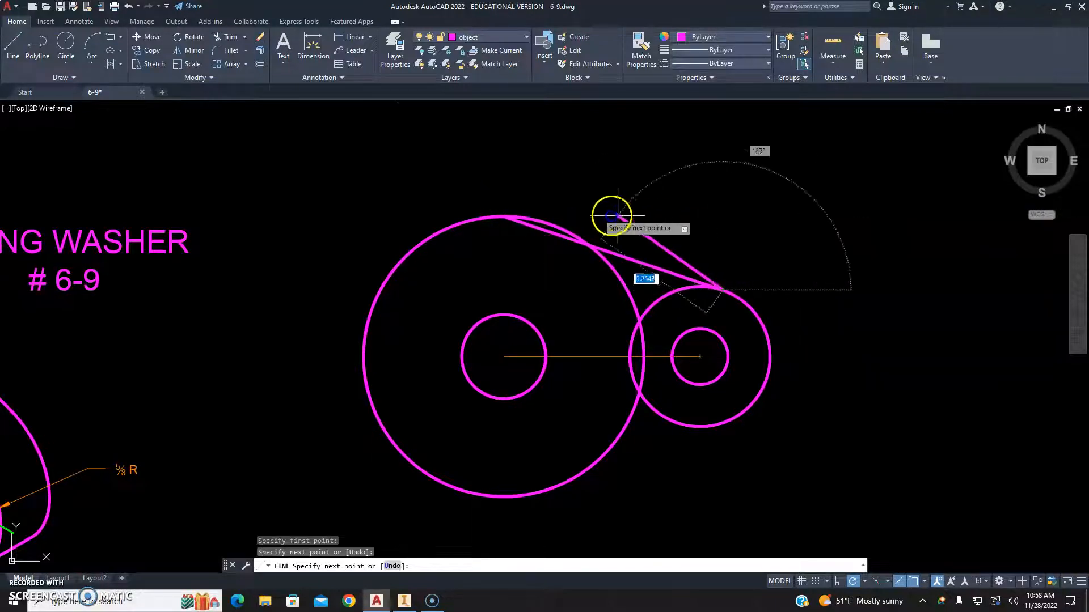
{"action": "left_click", "coordinate": [555, 225]}
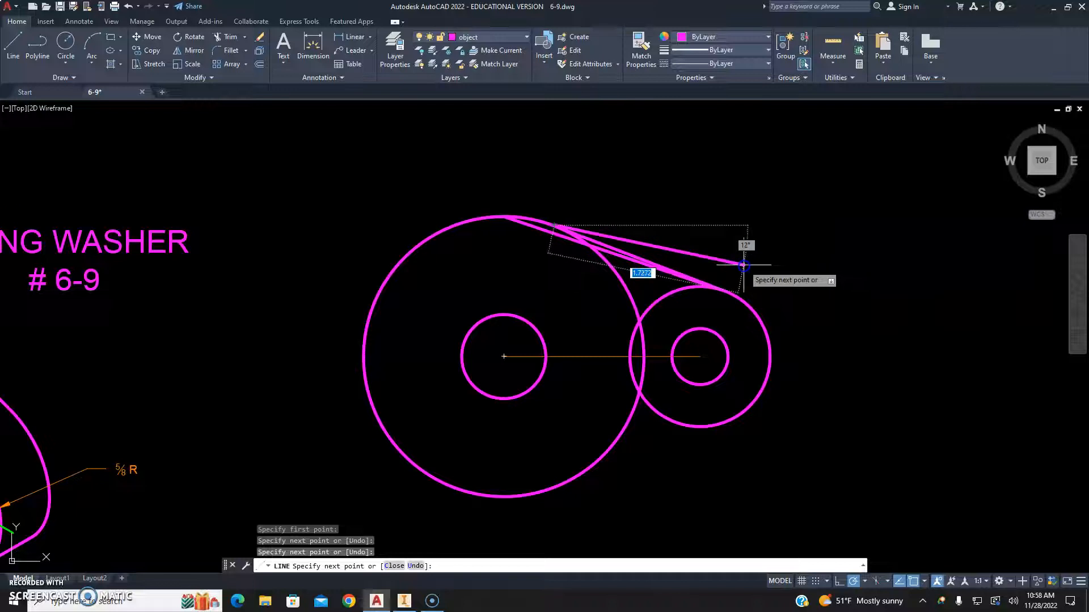
{"action": "scroll", "coordinate": [742, 272], "scroll_direction": "up", "scroll_amount": 3}
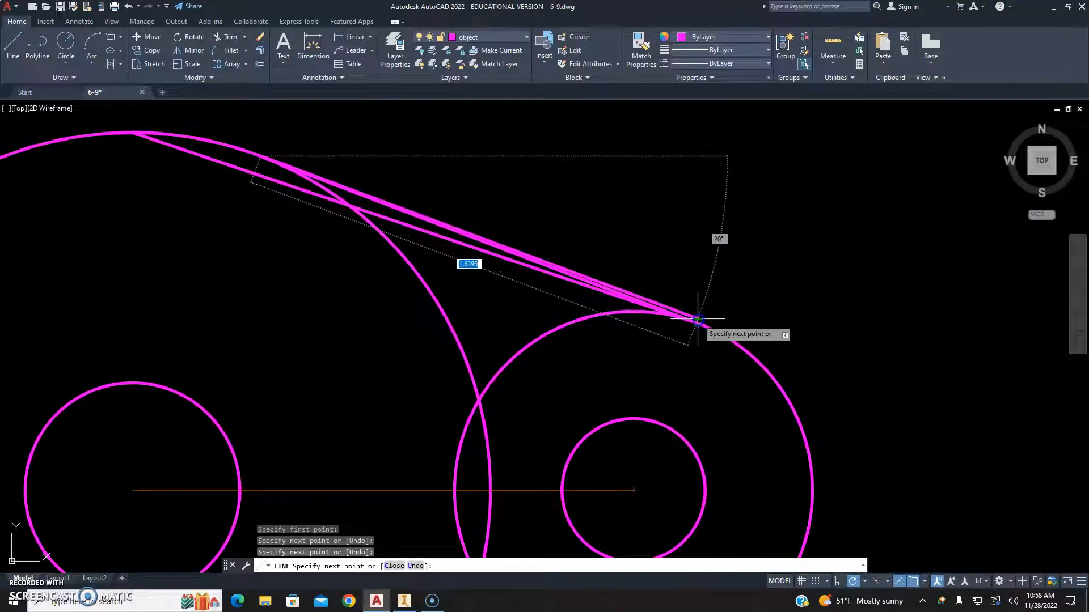
{"action": "left_click", "coordinate": [698, 319]}
{"action": "key", "text": "Escape"}
{"action": "key", "text": "Escape"}
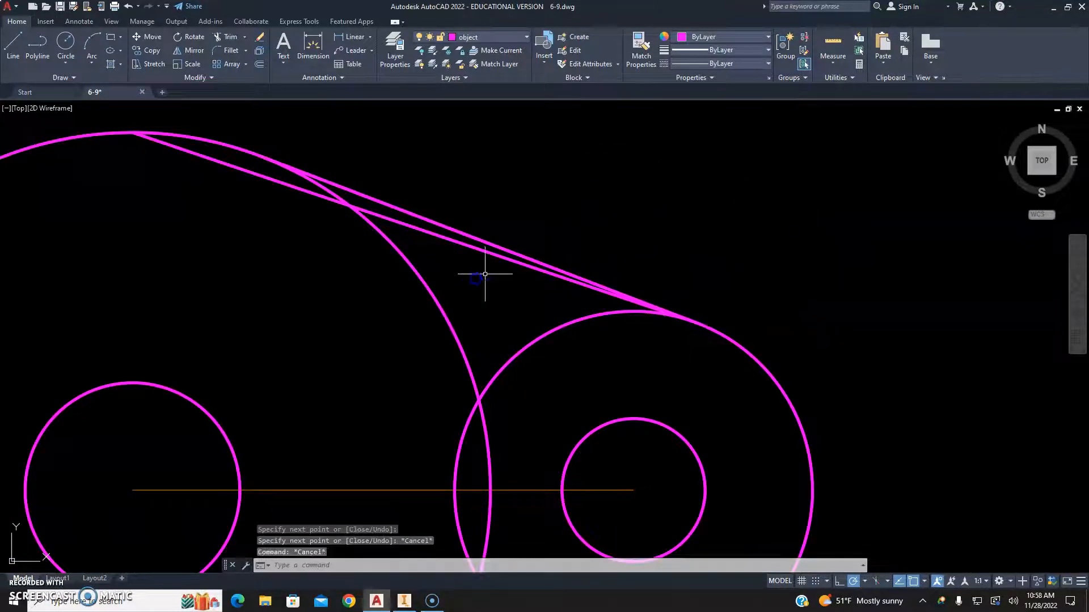
- Erase the surplus segments along the upper side, keeping only the outermost tangent line
{"action": "scroll", "coordinate": [572, 164], "scroll_direction": "up", "scroll_amount": 5}
{"action": "scroll", "coordinate": [619, 150], "scroll_direction": "up", "scroll_amount": 5}
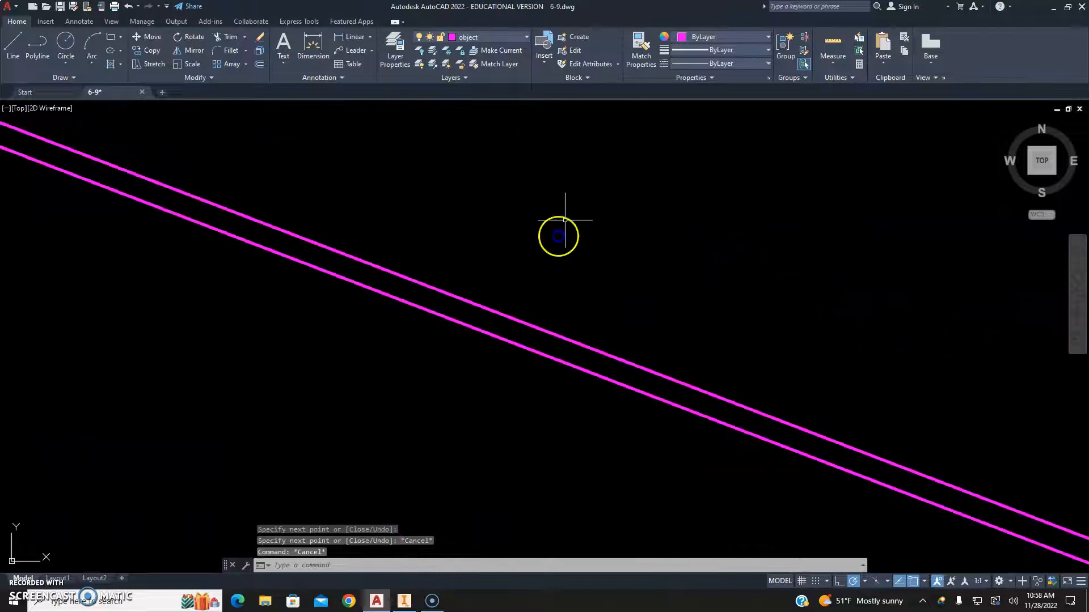
{"action": "left_click", "coordinate": [502, 344]}
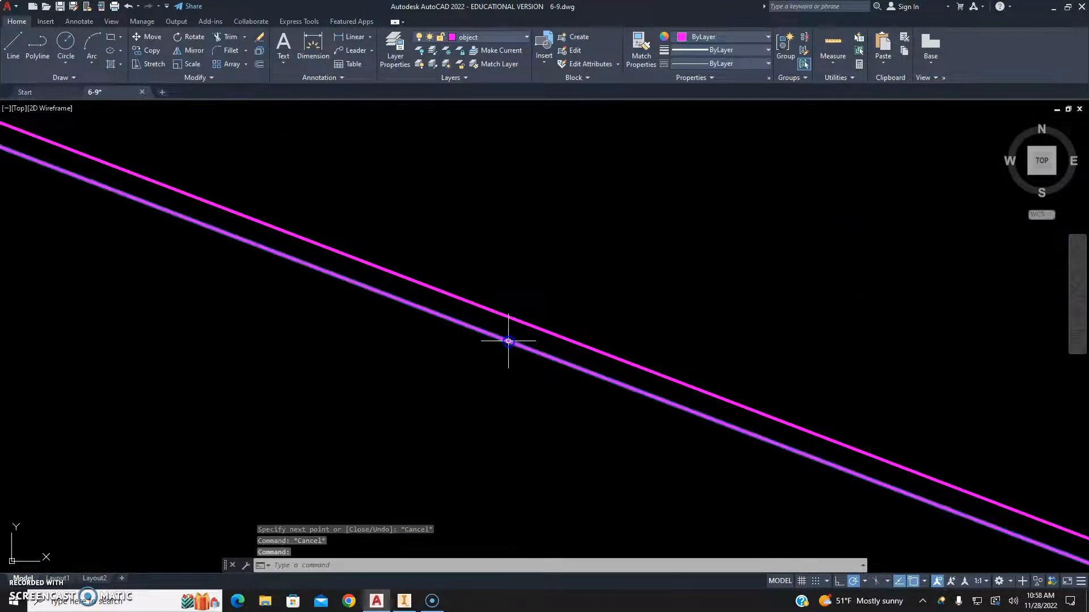
{"action": "key", "text": "Delete"}
{"action": "scroll", "coordinate": [507, 303], "scroll_direction": "down", "scroll_amount": 3}
{"action": "left_click", "coordinate": [462, 324]}
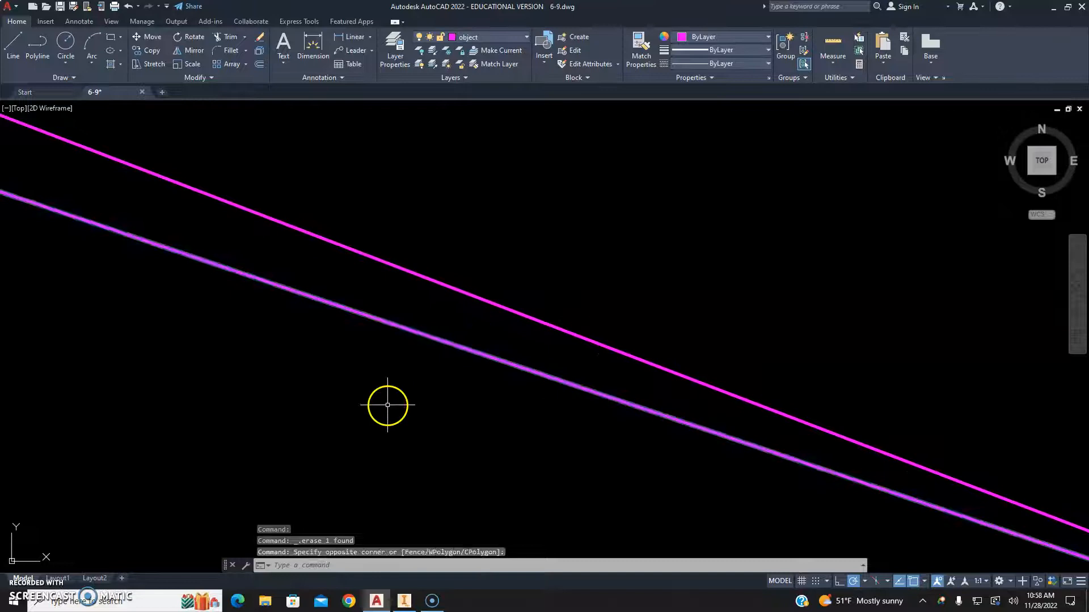
{"action": "scroll", "coordinate": [413, 313], "scroll_direction": "down", "scroll_amount": 5}
{"action": "scroll", "coordinate": [635, 181], "scroll_direction": "up", "scroll_amount": 3}
{"action": "scroll", "coordinate": [645, 161], "scroll_direction": "down", "scroll_amount": 4}
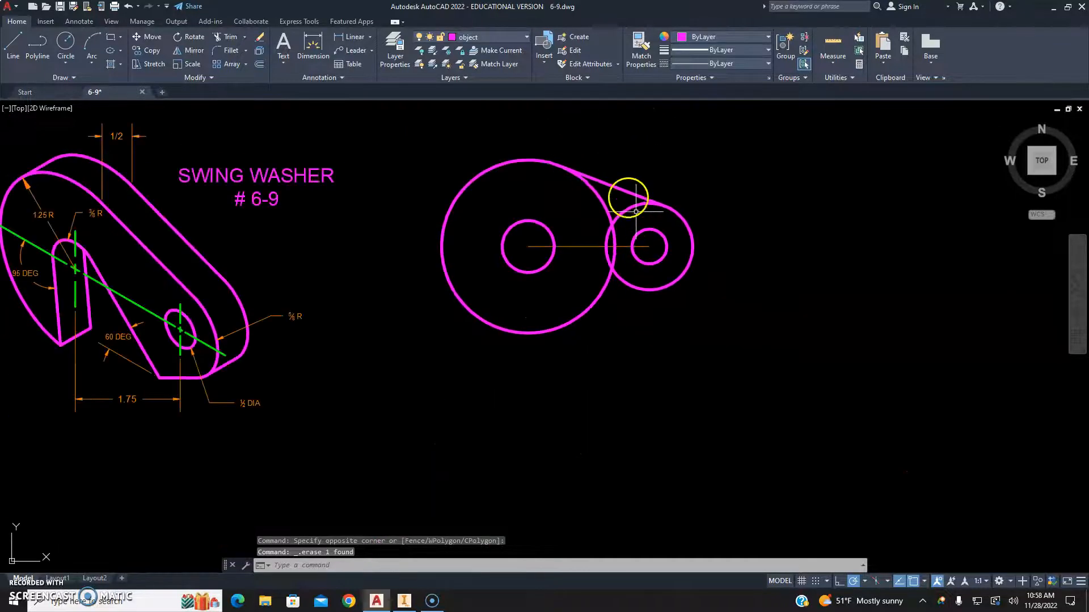
- Mirror the upper tangent line about the line through the two circle centres, keeping the source line
{"action": "left_click", "coordinate": [184, 51]}
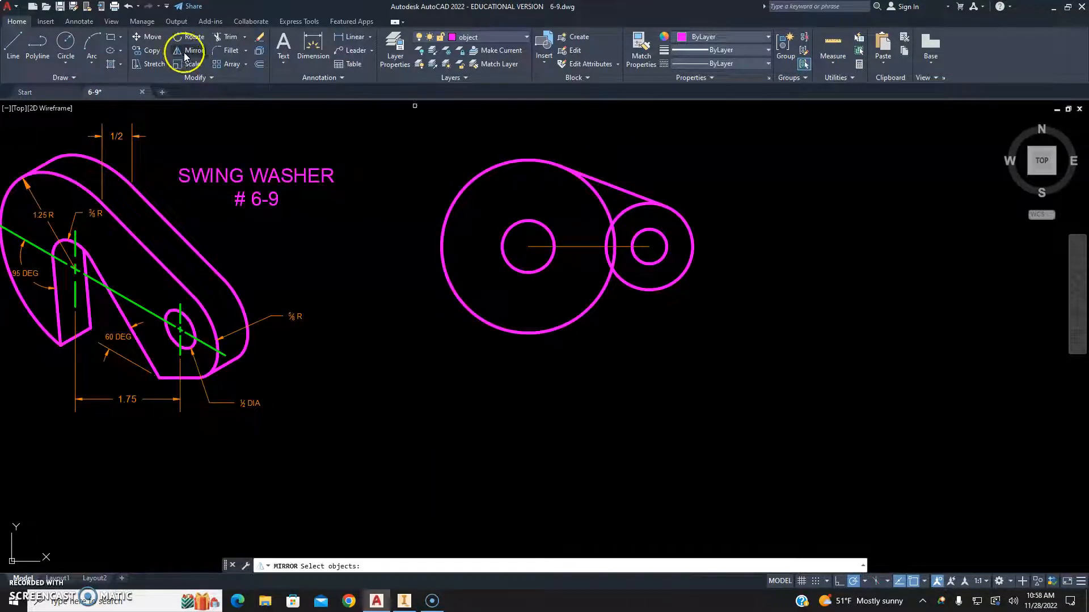
{"action": "left_click", "coordinate": [621, 186]}
{"action": "key", "text": "Return"}
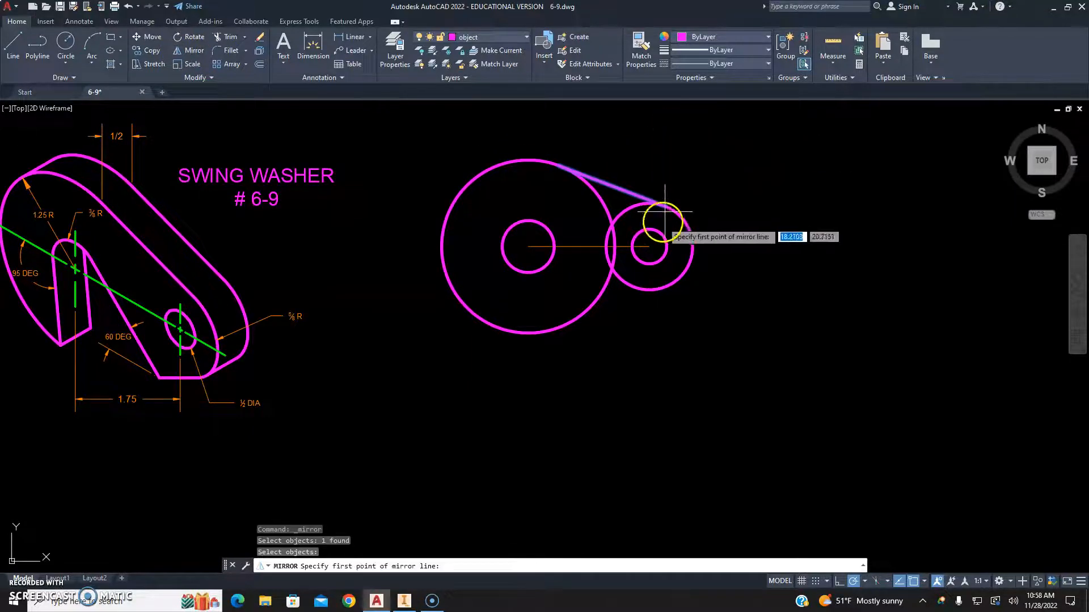
{"action": "left_click", "coordinate": [650, 247]}
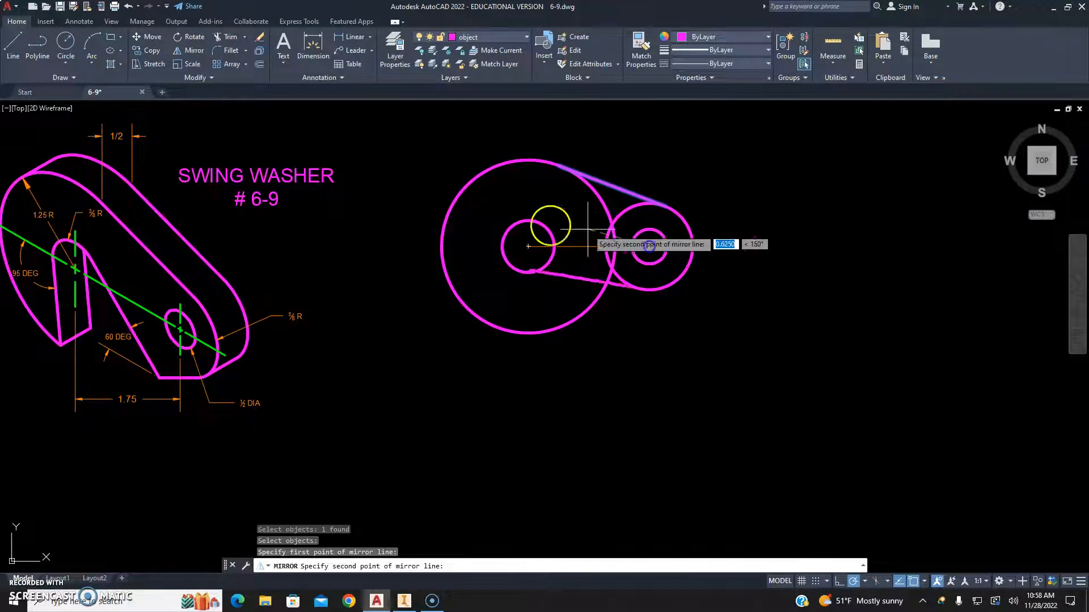
{"action": "left_click", "coordinate": [527, 246]}
{"action": "type", "text": "n"}
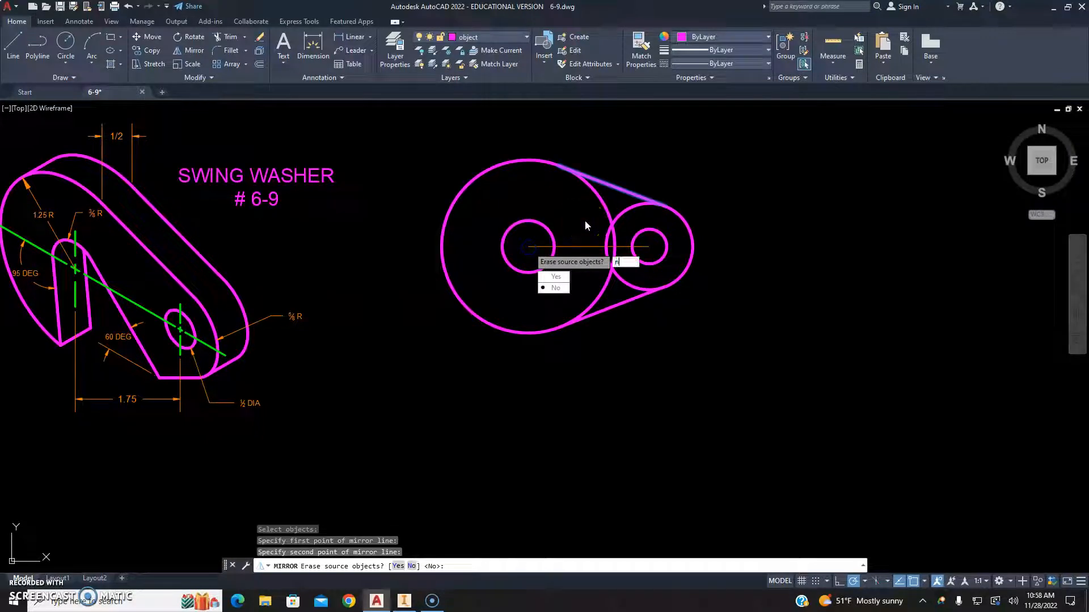
{"action": "key", "text": "Return"}
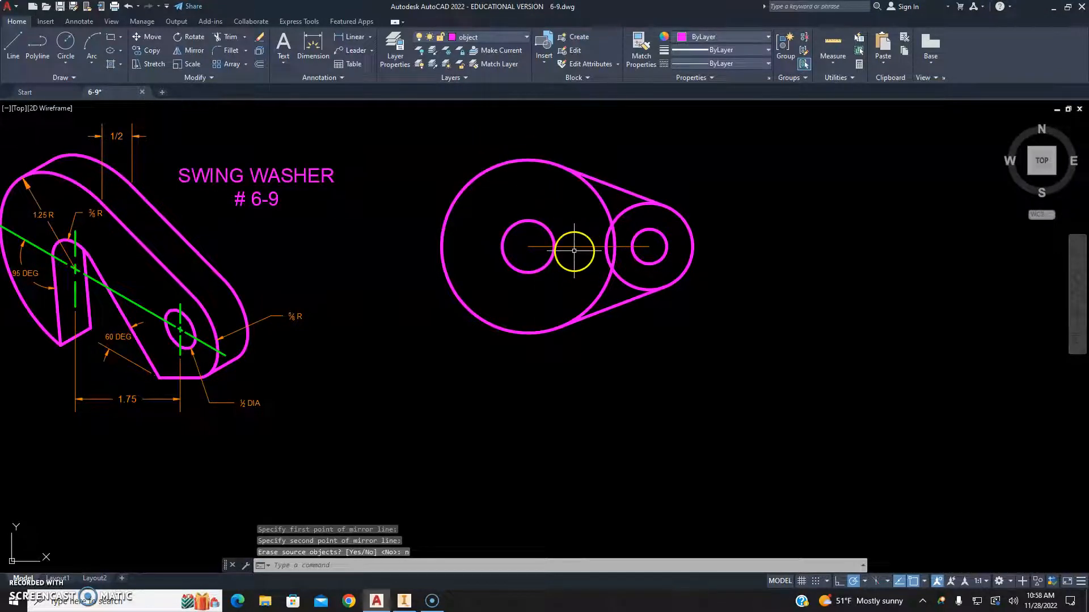
- Erase the 1.75 construction line between the circle centres
{"action": "key", "text": "Escape"}
{"action": "left_click", "coordinate": [579, 233]}
{"action": "left_click", "coordinate": [574, 277]}
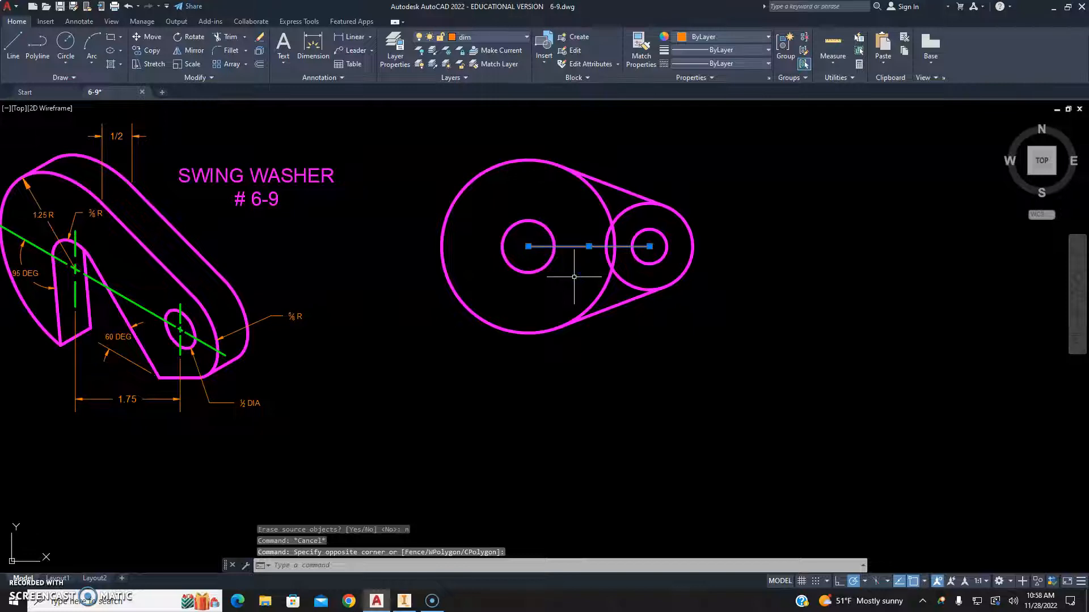
{"action": "key", "text": "Delete"}
- Trim the inner arcs of the 1.25 and 5/8 radius circles between the two tangent lines, leaving one closed outline
{"action": "left_click", "coordinate": [227, 36]}
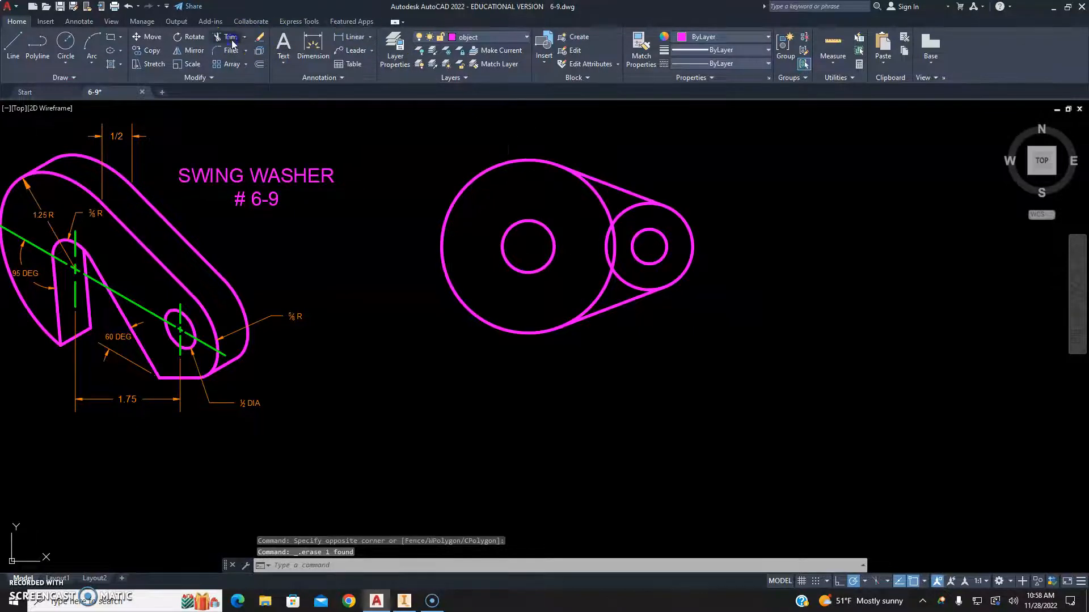
{"action": "right_click", "coordinate": [376, 156]}
{"action": "left_click", "coordinate": [391, 159]}
{"action": "left_click", "coordinate": [608, 219]}
{"action": "left_click", "coordinate": [593, 243]}
{"action": "key", "text": "Return"}
{"action": "left_click", "coordinate": [621, 224]}
{"action": "left_click", "coordinate": [626, 260]}
{"action": "key", "text": "Escape"}
{"action": "key", "text": "Escape"}
{"action": "key", "text": "Escape"}
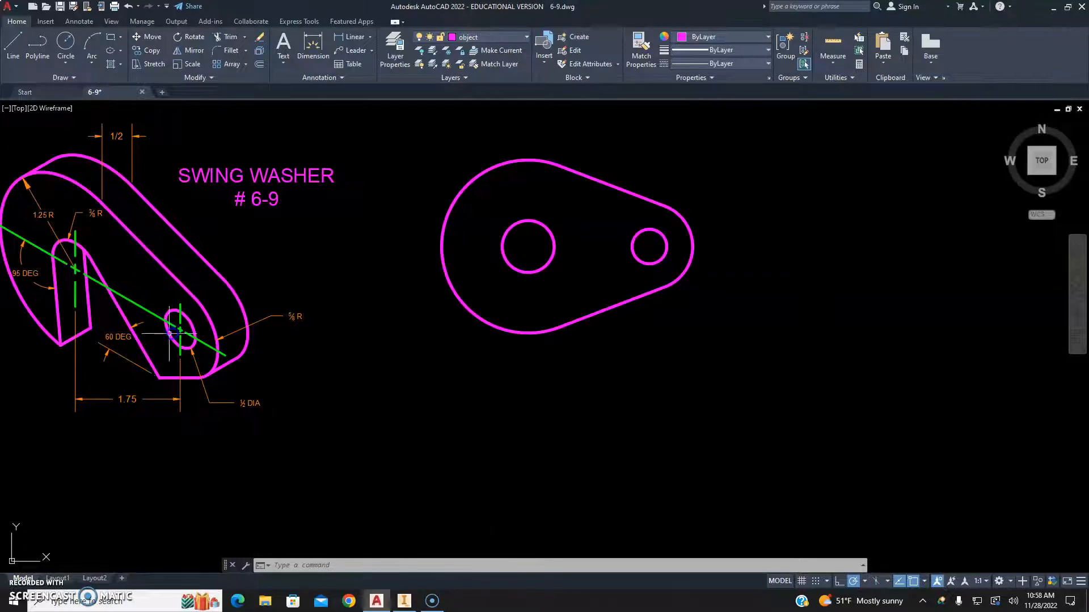
- Examine how the 60 and 95 degree slot angles relate to the centre line in the isometric view
{"action": "middle_click_drag", "start_coordinate": [142, 340], "coordinate": [419, 346]}
{"action": "scroll", "coordinate": [348, 370], "scroll_direction": "up", "scroll_amount": 4}
{"action": "scroll", "coordinate": [348, 370], "scroll_direction": "down", "scroll_amount": 2}
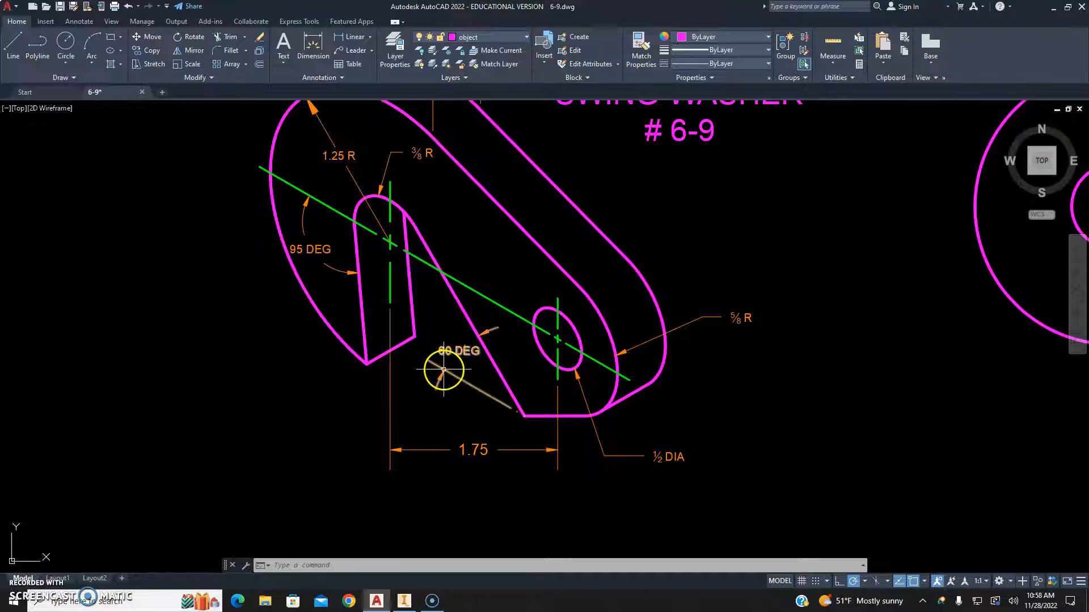
{"action": "left_click", "coordinate": [473, 292]}
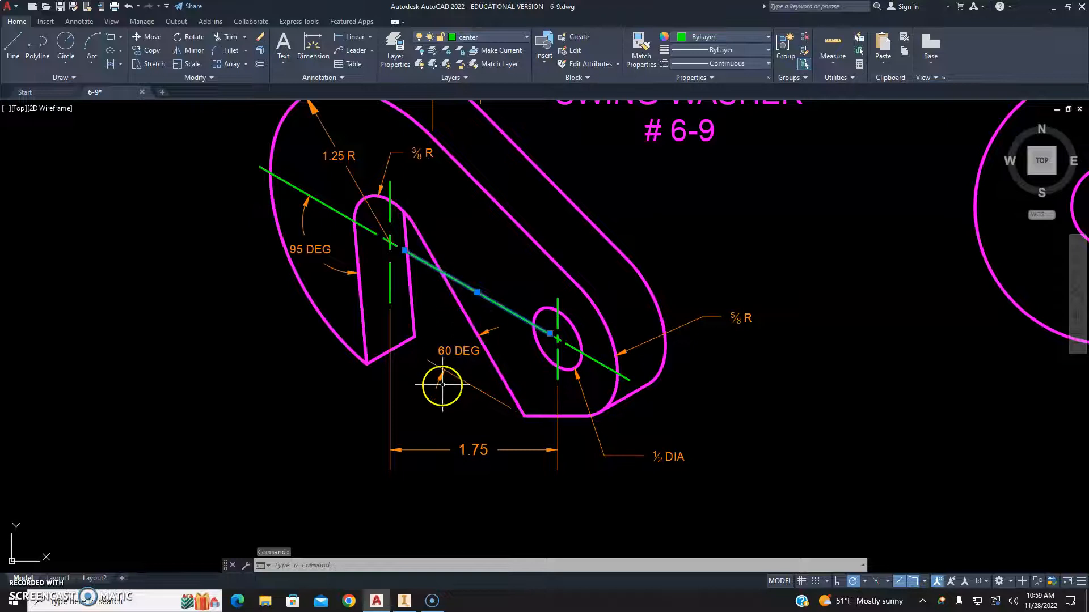
{"action": "key", "text": "Escape"}
{"action": "key", "text": "Escape"}
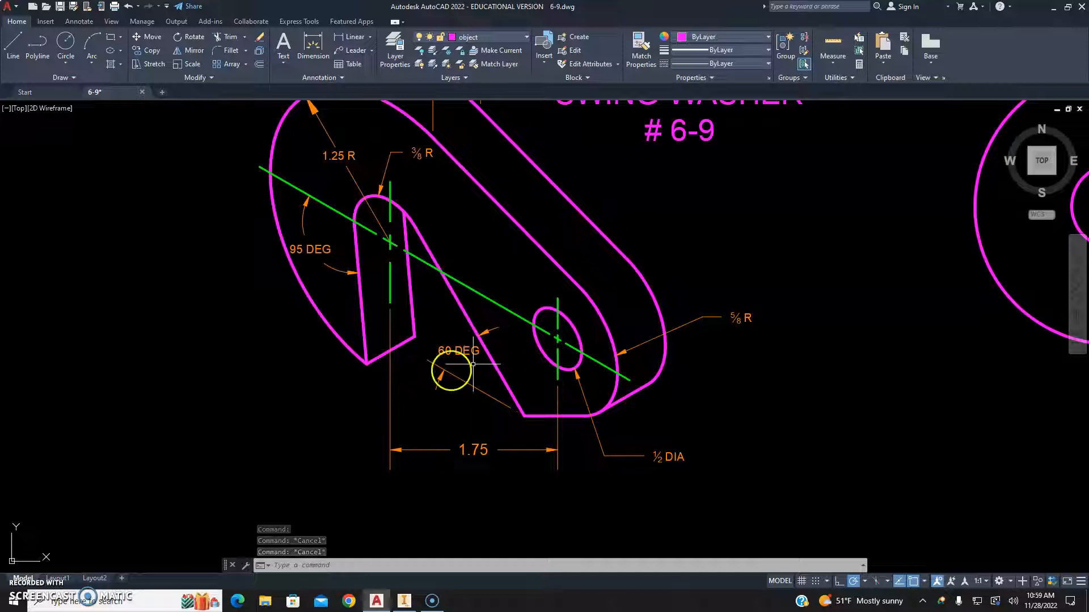
- Set polar tracking to the 30, 60, 90, 120 increments and draw a long 60-degree line sloping down to the right beside the washer
{"action": "scroll", "coordinate": [461, 353], "scroll_direction": "down", "scroll_amount": 8}
{"action": "scroll", "coordinate": [512, 367], "scroll_direction": "up", "scroll_amount": 4}
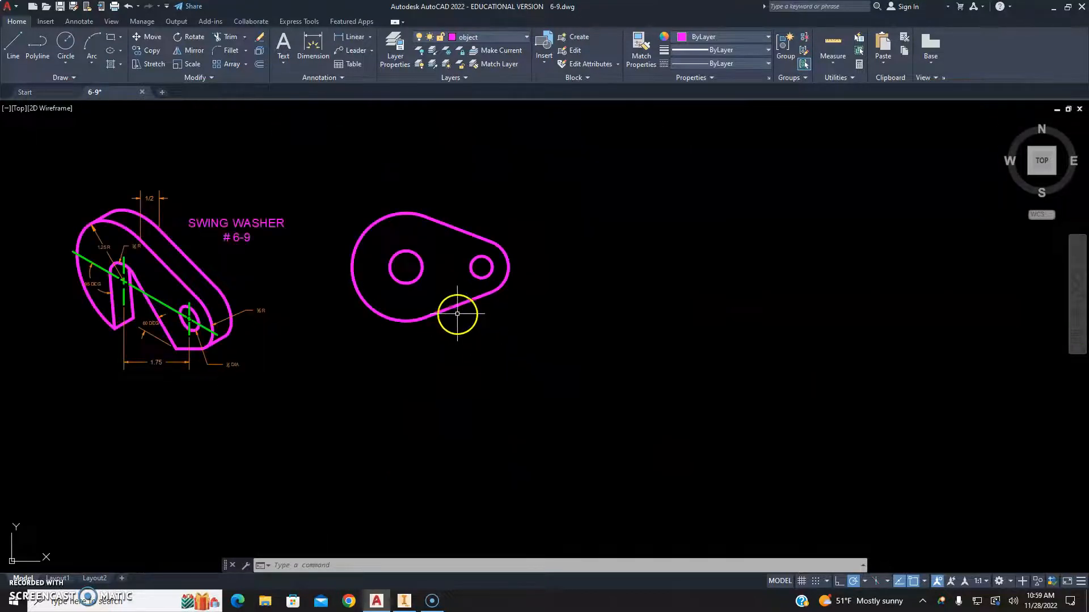
{"action": "scroll", "coordinate": [457, 312], "scroll_direction": "up", "scroll_amount": 2}
{"action": "scroll", "coordinate": [614, 328], "scroll_direction": "down", "scroll_amount": 2}
{"action": "middle_click_drag", "start_coordinate": [662, 338], "coordinate": [503, 287]}
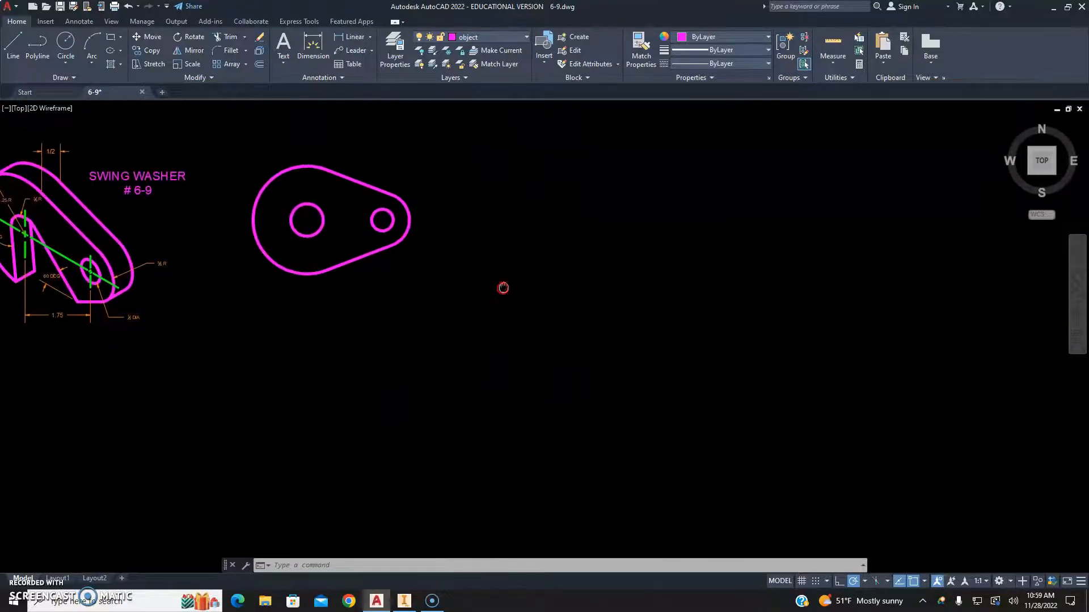
{"action": "left_click", "coordinate": [865, 583]}
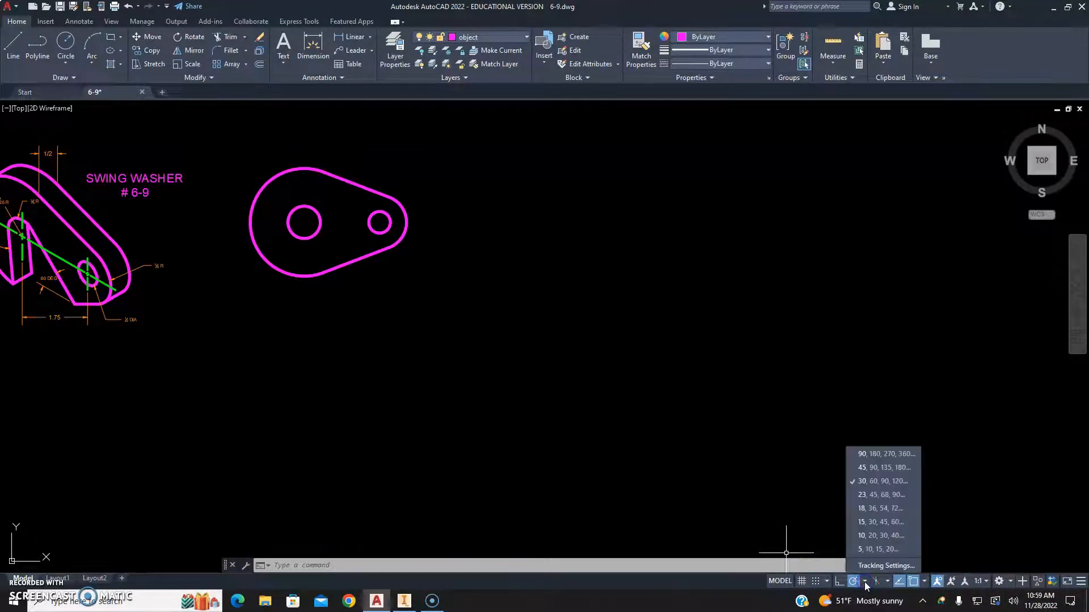
{"action": "left_click", "coordinate": [869, 482]}
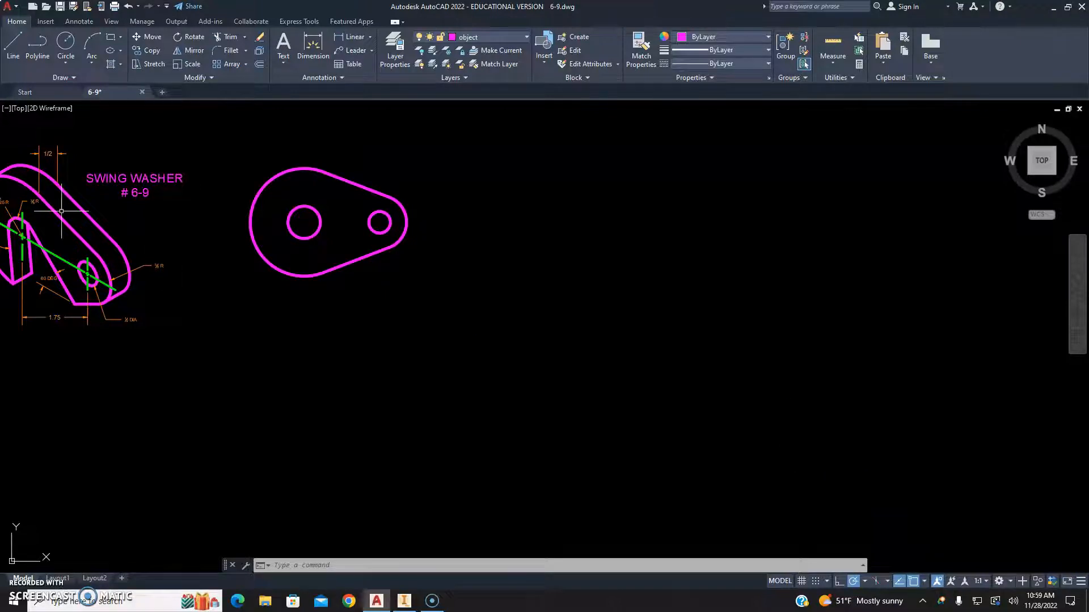
{"action": "left_click", "coordinate": [13, 43]}
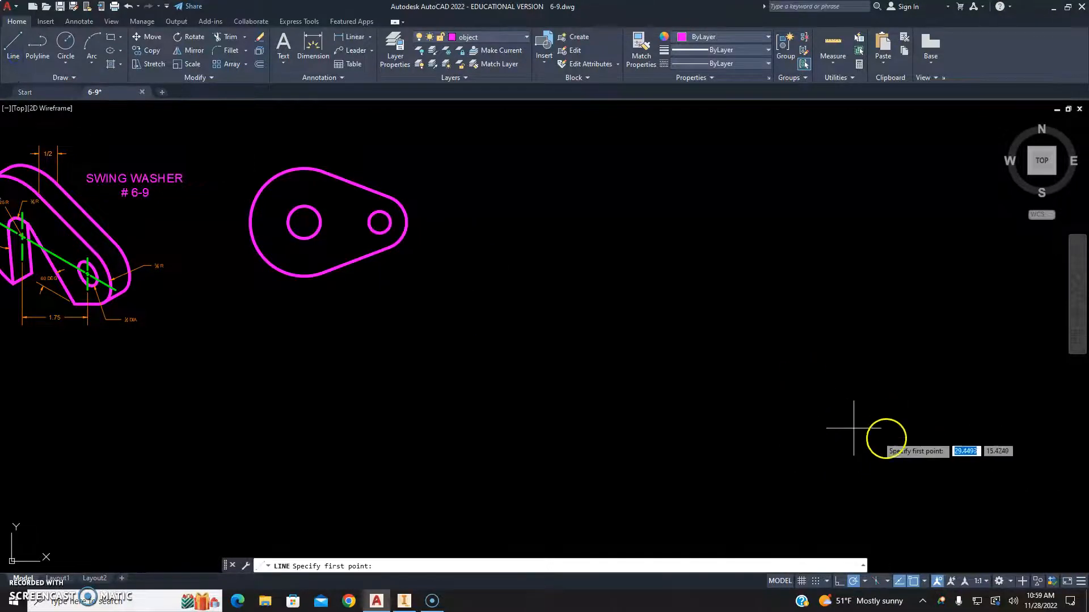
{"action": "left_click", "coordinate": [893, 439]}
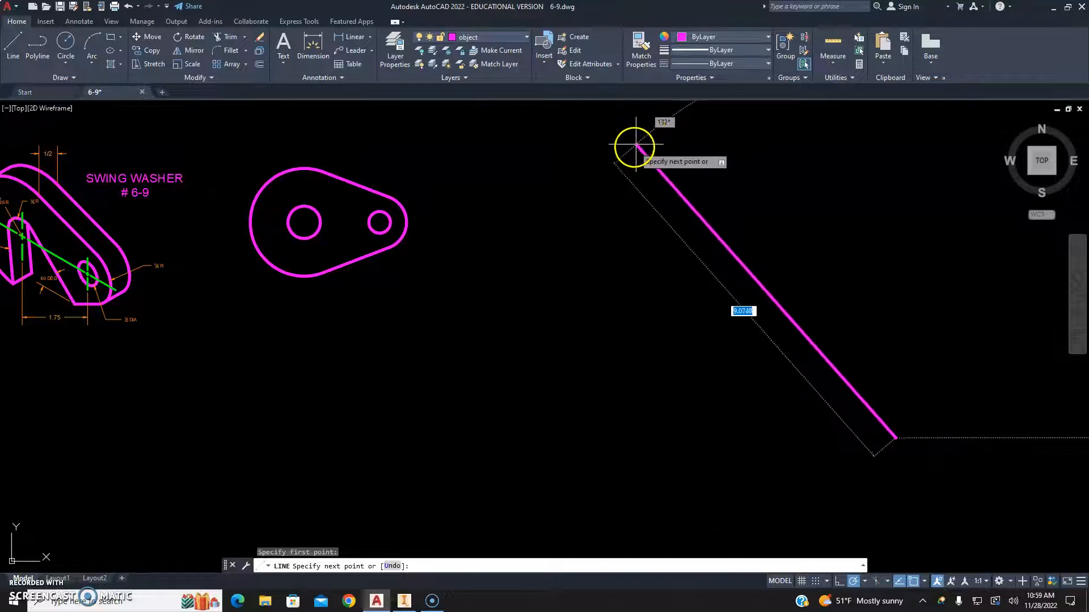
{"action": "scroll", "coordinate": [627, 150], "scroll_direction": "down", "scroll_amount": 4}
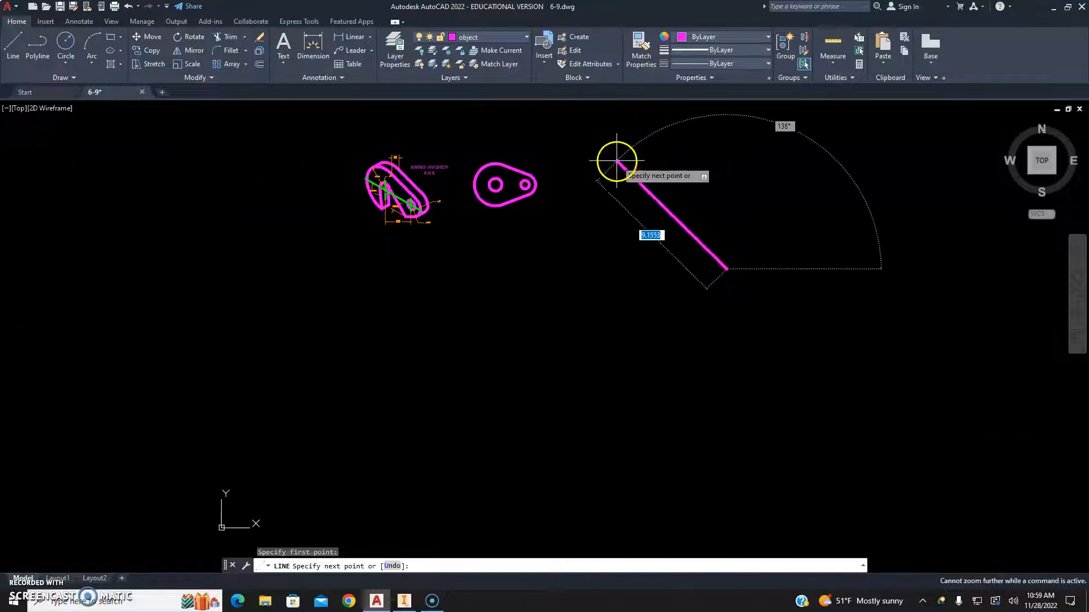
{"action": "left_click", "coordinate": [603, 219]}
{"action": "key", "text": "Escape"}
- Move the 60-degree line by its upper endpoint onto the top quadrant of the 3/8 radius circle
{"action": "left_click", "coordinate": [604, 220]}
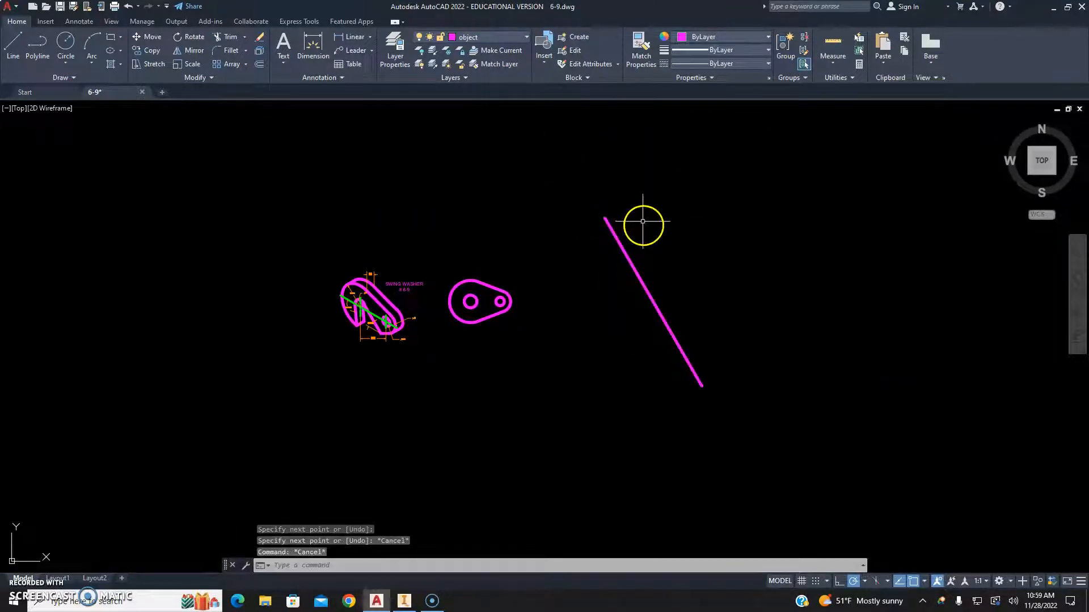
{"action": "left_click", "coordinate": [598, 275]}
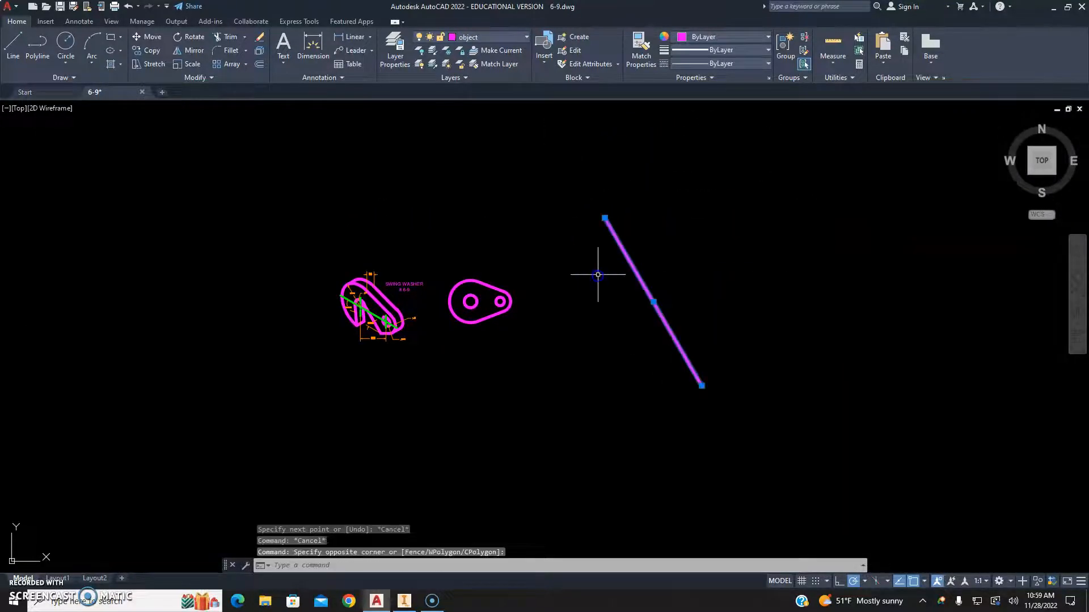
{"action": "left_click", "coordinate": [149, 37]}
{"action": "left_click", "coordinate": [605, 218]}
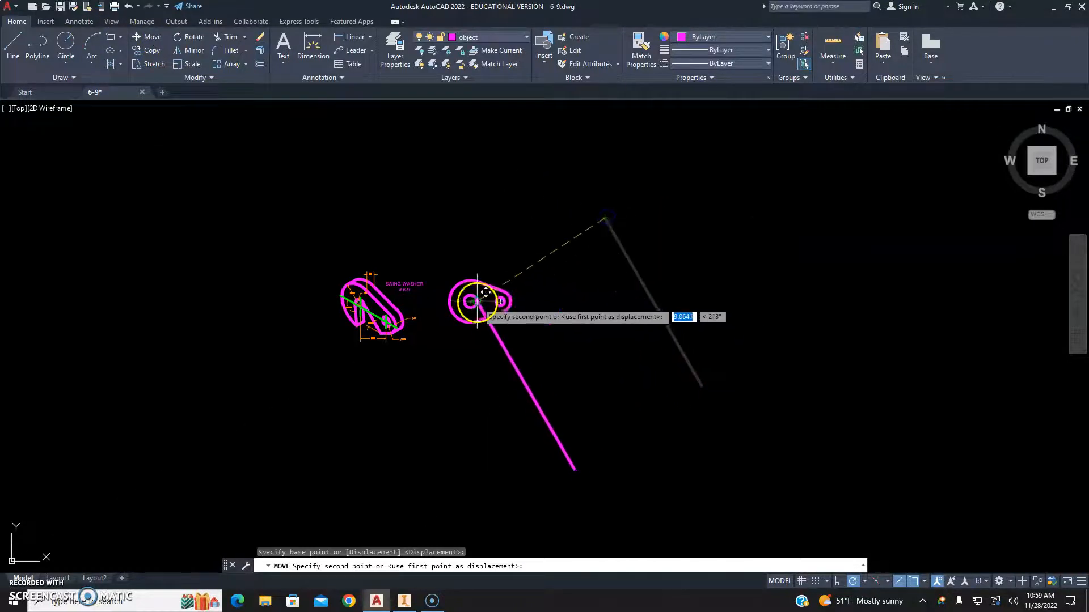
{"action": "scroll", "coordinate": [477, 301], "scroll_direction": "up", "scroll_amount": 10}
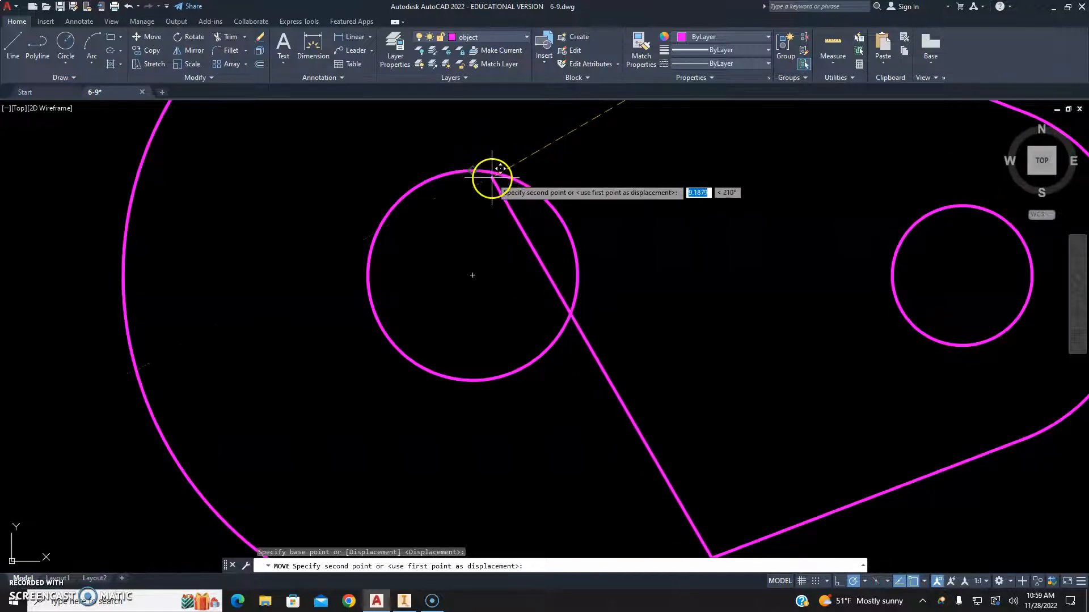
{"action": "left_click", "coordinate": [476, 171]}
{"action": "key", "text": "Escape"}
{"action": "key", "text": "Escape"}
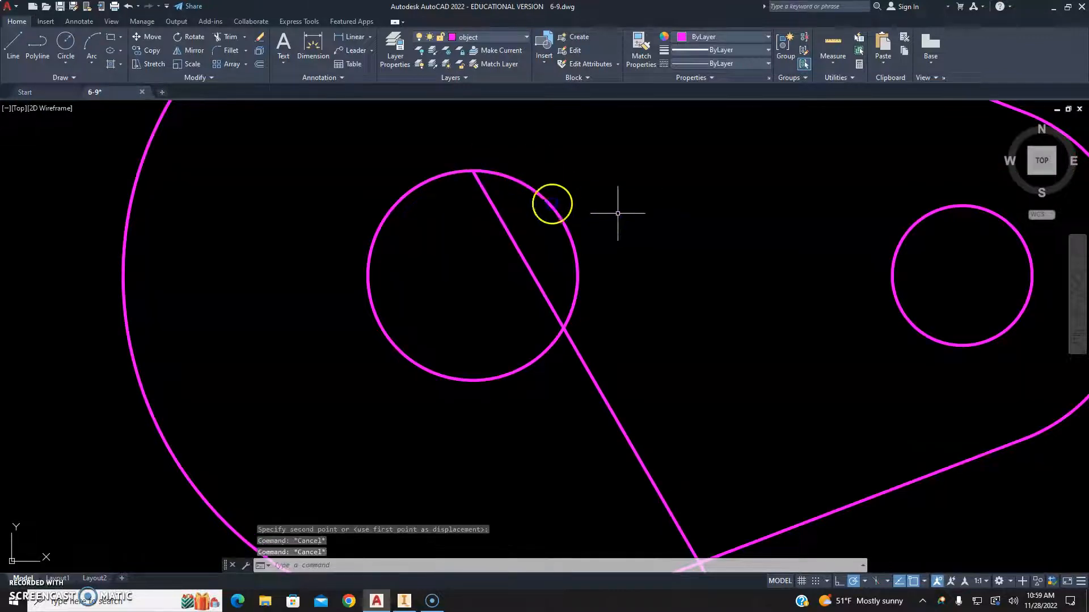
- Trim the part of the 60-degree line between the 3/8 radius circle and the washer's lower tangent edge
{"action": "type", "text": "trim"}
{"action": "key", "text": "Return"}
{"action": "middle_click_drag", "start_coordinate": [678, 357], "coordinate": [639, 202]}
{"action": "left_click_drag", "start_coordinate": [639, 202], "coordinate": [542, 312]}
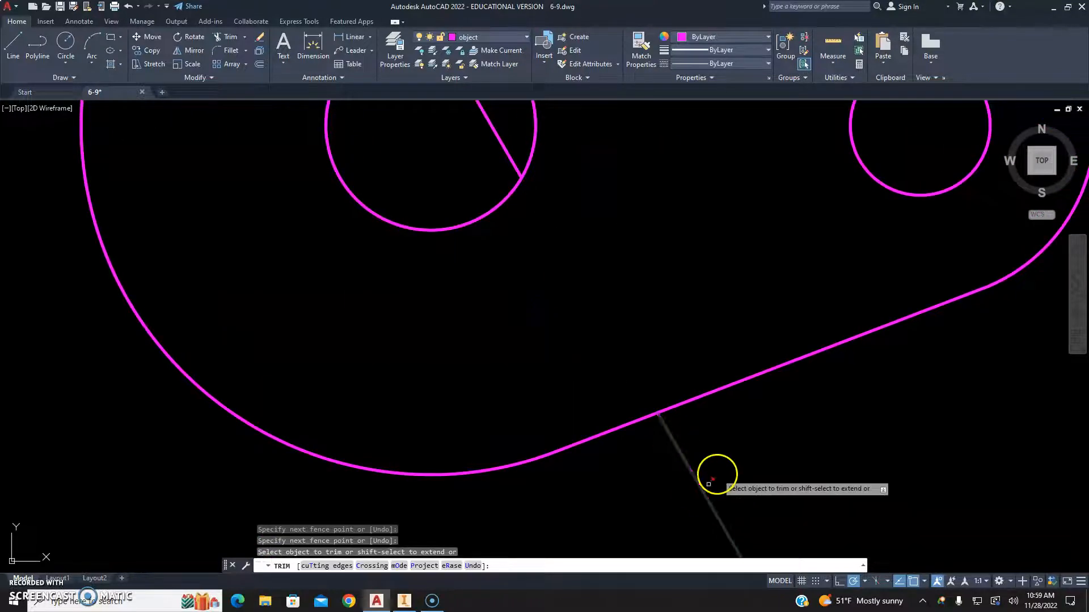
{"action": "key", "text": "Escape"}
{"action": "key", "text": "Escape"}
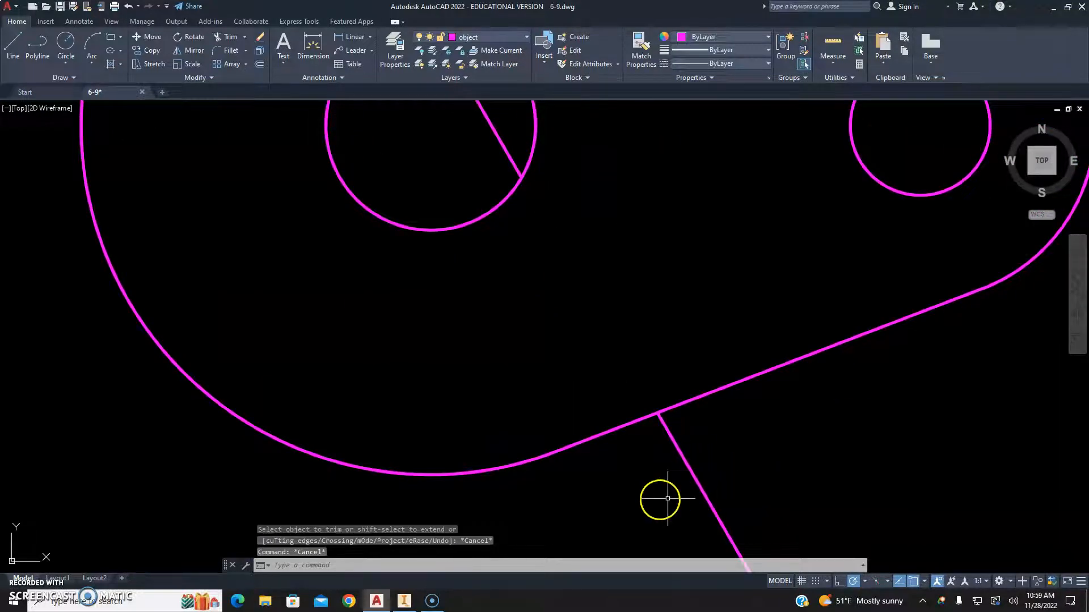
- Draw a short construction line at 30 degrees from the midpoint of the chord out to the 3/8 radius circle
{"action": "middle_click_drag", "start_coordinate": [676, 321], "coordinate": [664, 487]}
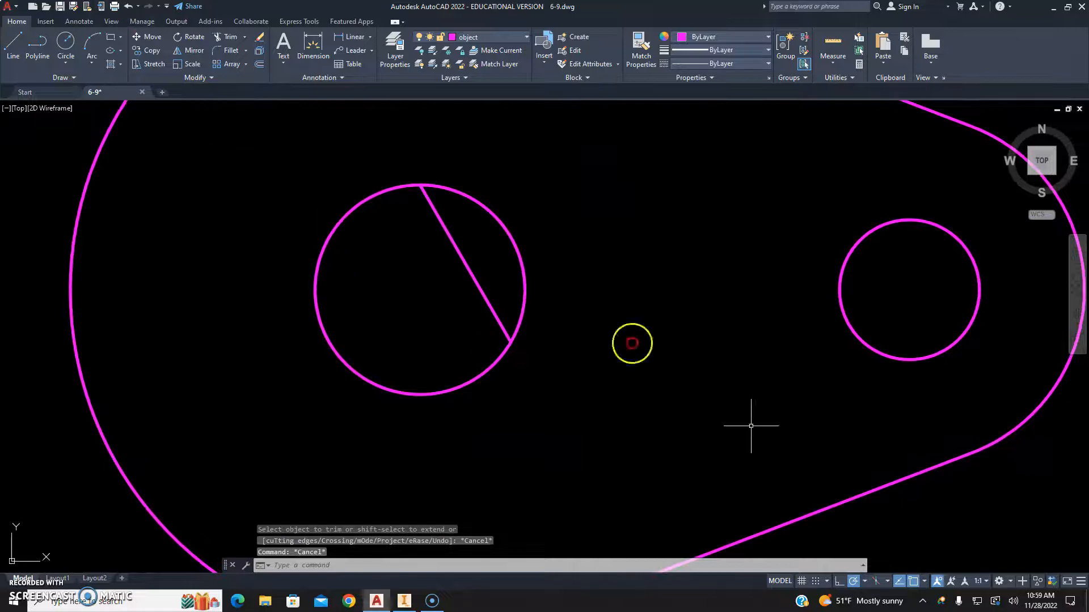
{"action": "left_click", "coordinate": [11, 50]}
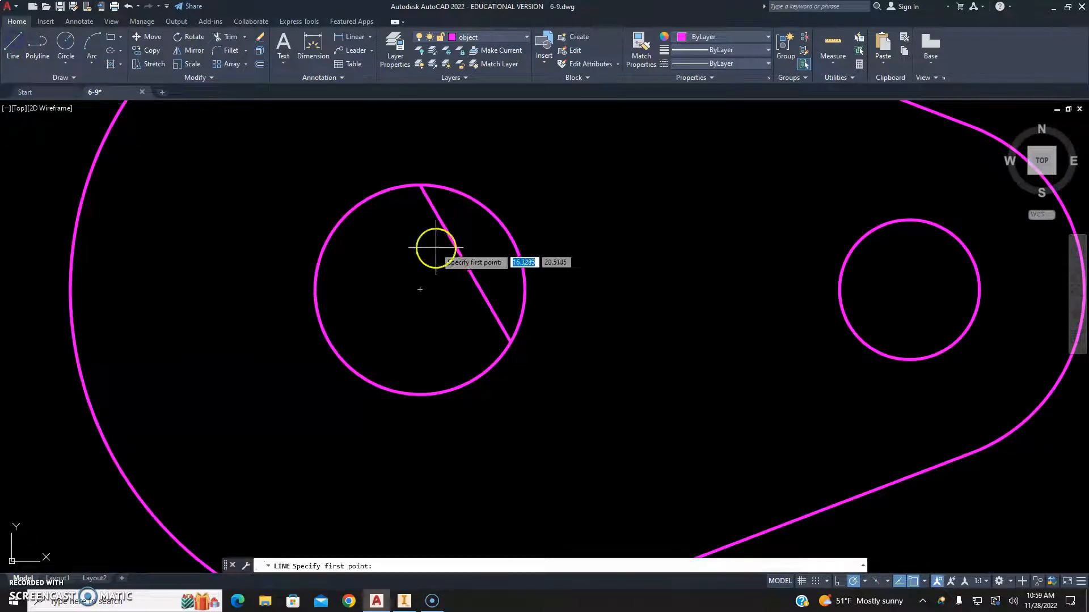
{"action": "left_click", "coordinate": [466, 263]}
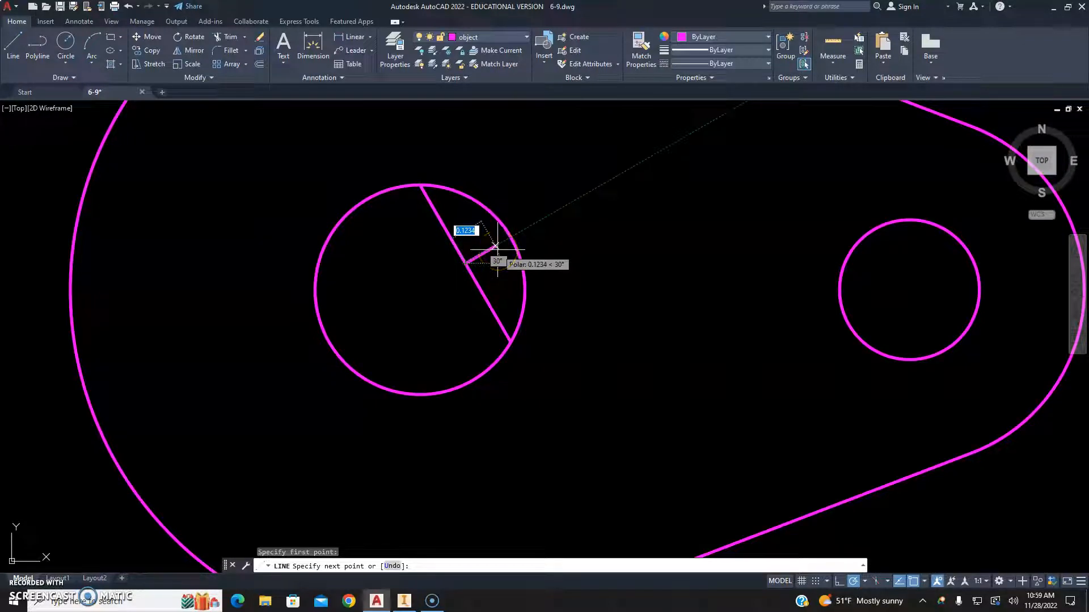
{"action": "left_click", "coordinate": [511, 238]}
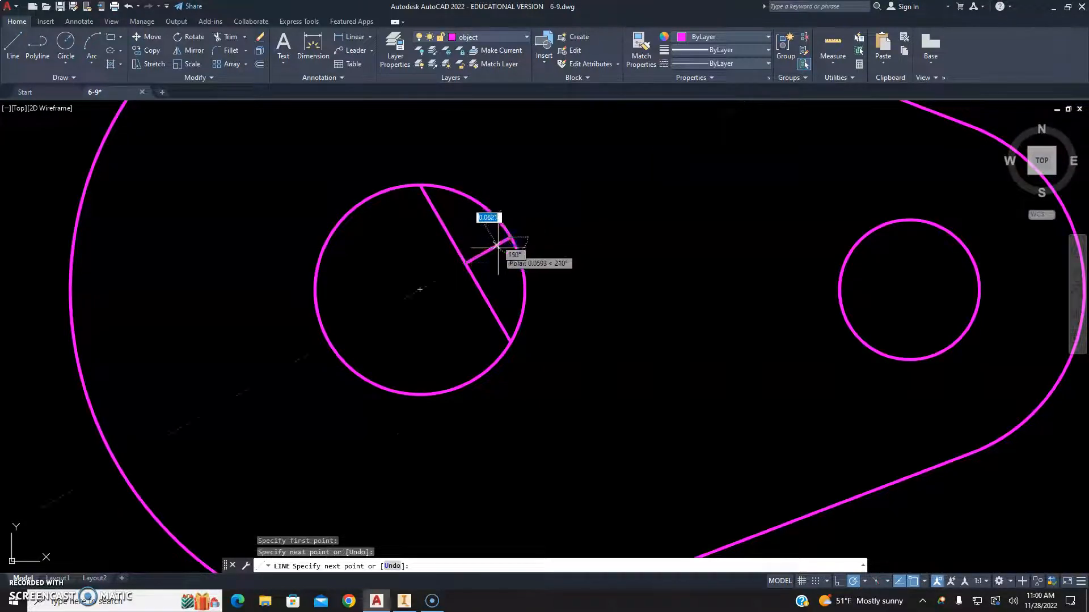
{"action": "key", "text": "Escape"}
{"action": "key", "text": "Escape"}
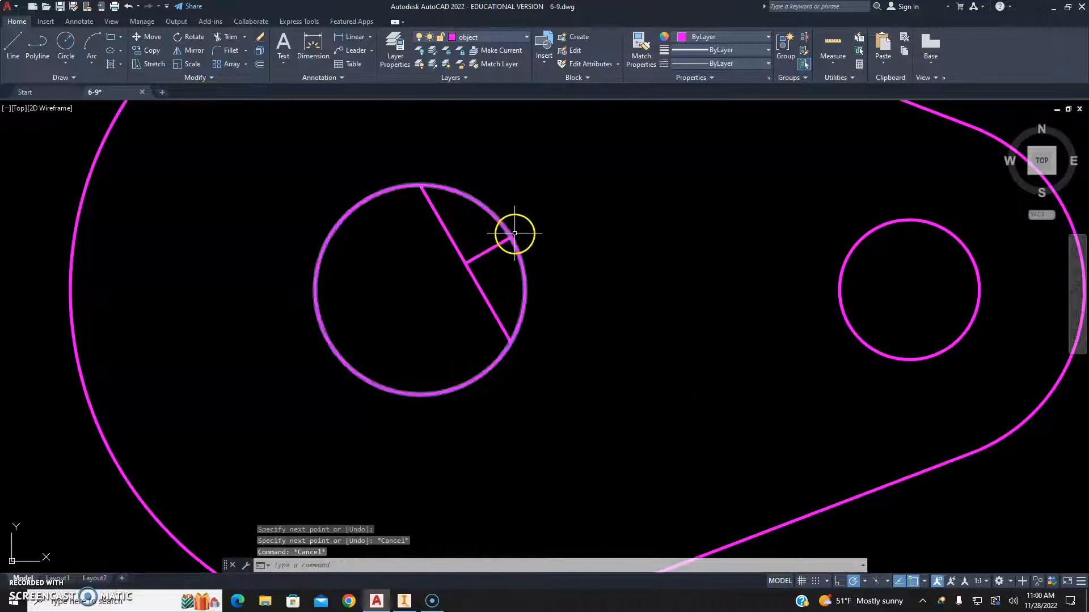
- Erase the chord inside the 3/8 radius circle, keeping the short construction line
{"action": "mouse_move", "coordinate": [587, 327]}
{"action": "middle_mouse_down"}
{"action": "mouse_move", "coordinate": [554, 275]}
{"action": "mouse_move", "coordinate": [539, 293]}
{"action": "middle_mouse_up"}
{"action": "left_click", "coordinate": [444, 253]}
{"action": "left_click", "coordinate": [419, 266]}
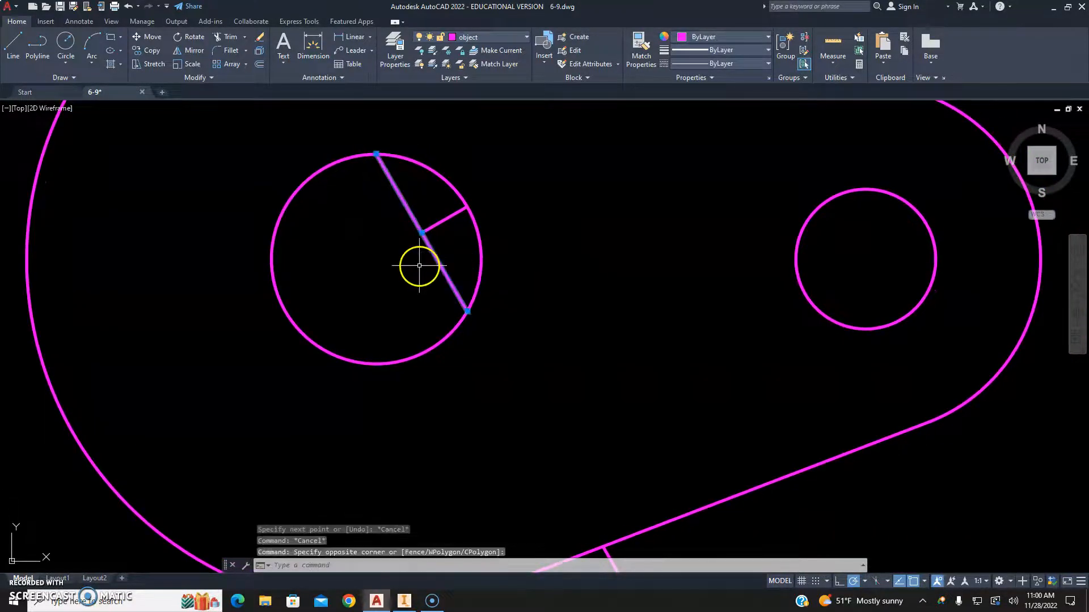
{"action": "key", "text": "Delete"}
- Move the remaining 60-degree line by its upper endpoint to where the short construction line meets the 3/8 radius circle
{"action": "middle_click_drag", "start_coordinate": [593, 377], "coordinate": [529, 168]}
{"action": "scroll", "coordinate": [530, 168], "scroll_direction": "down", "scroll_amount": 5}
{"action": "left_click", "coordinate": [665, 328]}
{"action": "left_click", "coordinate": [550, 354]}
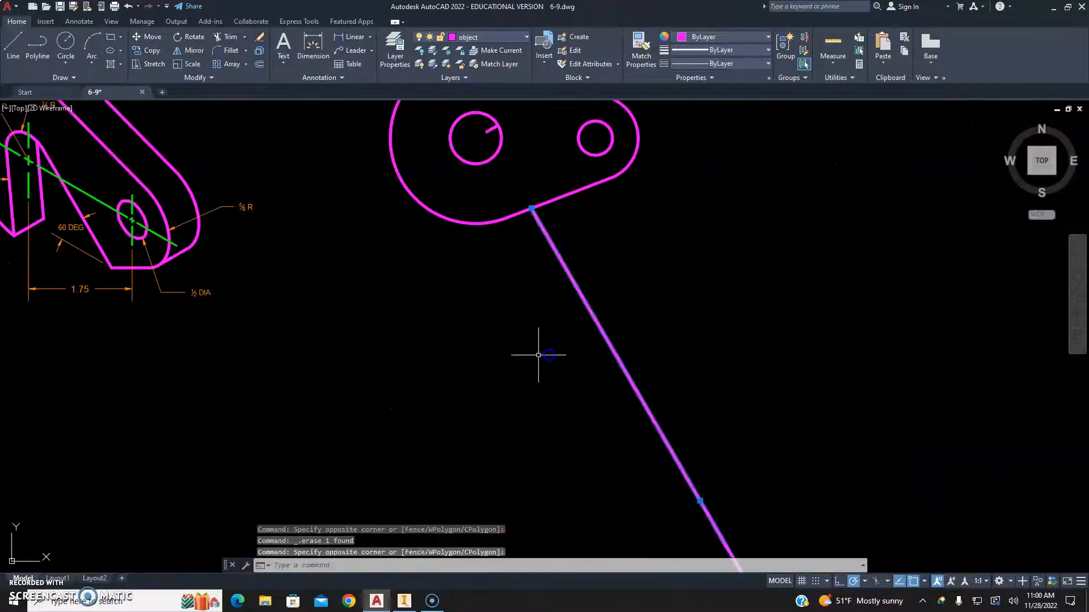
{"action": "left_click", "coordinate": [138, 37]}
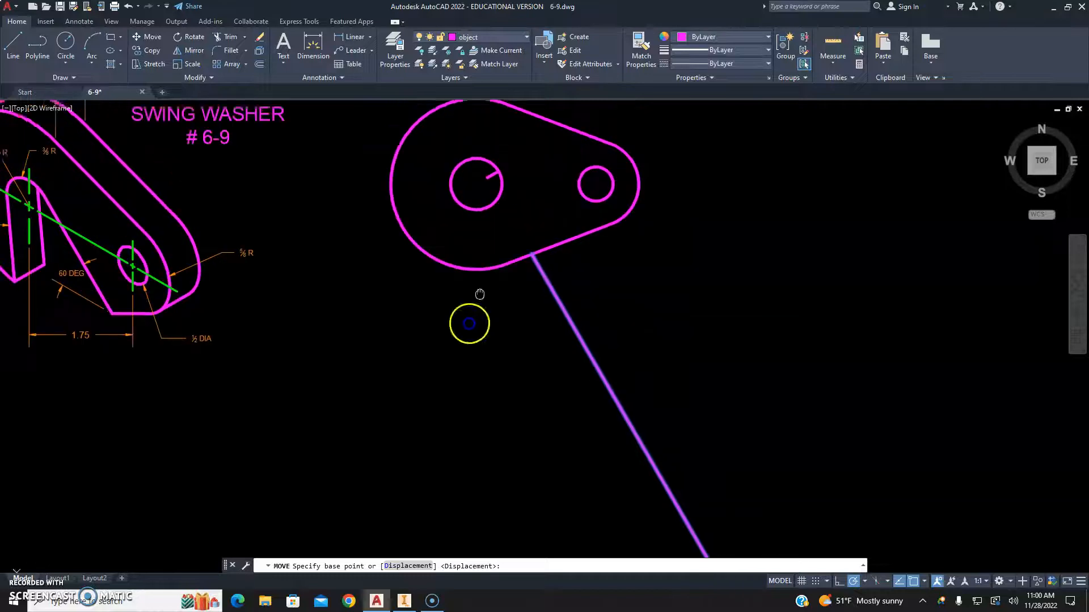
{"action": "middle_click_drag", "start_coordinate": [487, 251], "coordinate": [461, 404]}
{"action": "left_click", "coordinate": [481, 397]}
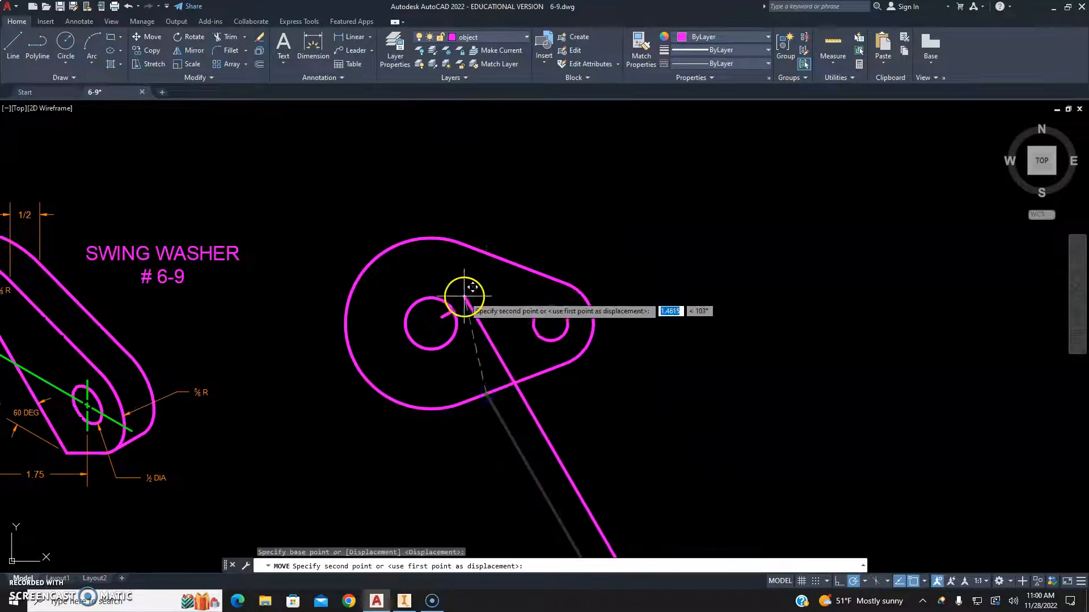
{"action": "scroll", "coordinate": [462, 299], "scroll_direction": "up", "scroll_amount": 7}
{"action": "scroll", "coordinate": [384, 382], "scroll_direction": "down", "scroll_amount": 4}
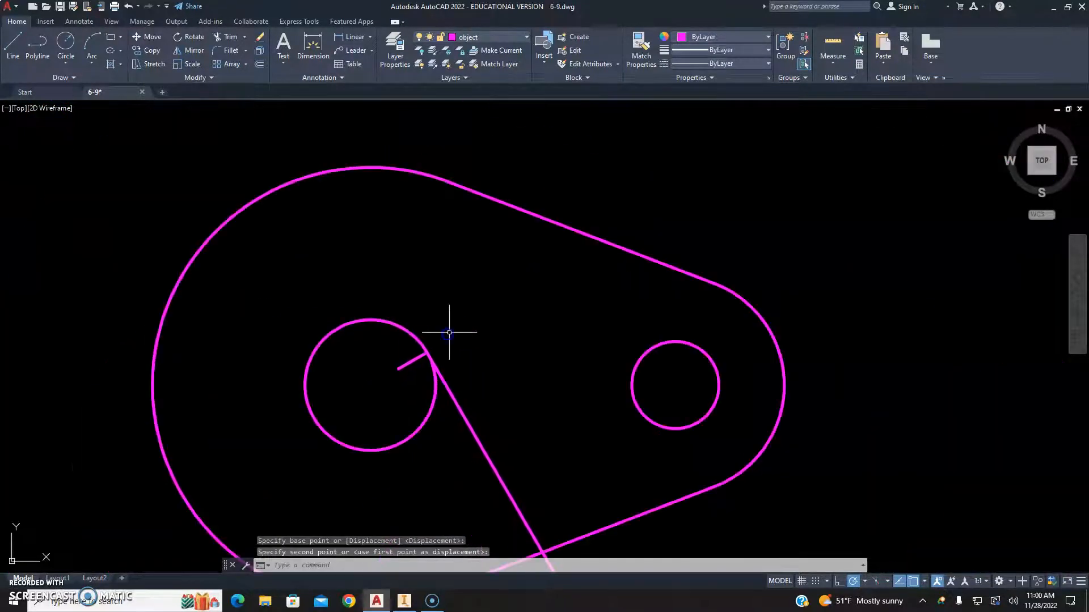
{"action": "key", "text": "Escape"}
- Erase the short construction line inside the 3/8 radius circle
{"action": "scroll", "coordinate": [404, 357], "scroll_direction": "up", "scroll_amount": 6}
{"action": "left_click", "coordinate": [437, 323]}
{"action": "left_click", "coordinate": [423, 372]}
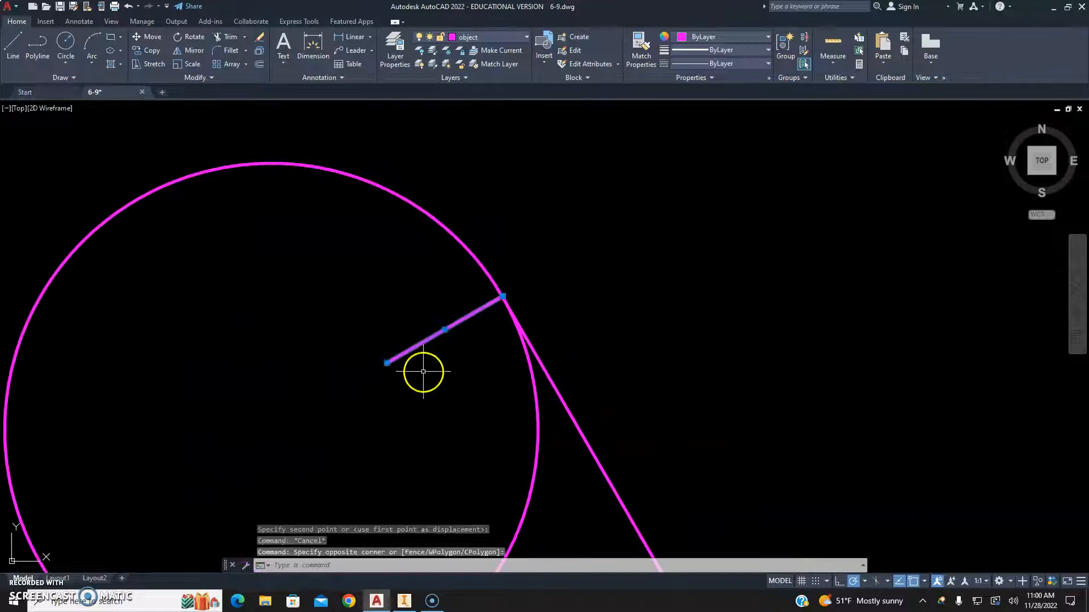
{"action": "key", "text": "Delete"}
{"action": "scroll", "coordinate": [532, 275], "scroll_direction": "down", "scroll_amount": 4}
{"action": "scroll", "coordinate": [531, 276], "scroll_direction": "down", "scroll_amount": 5}
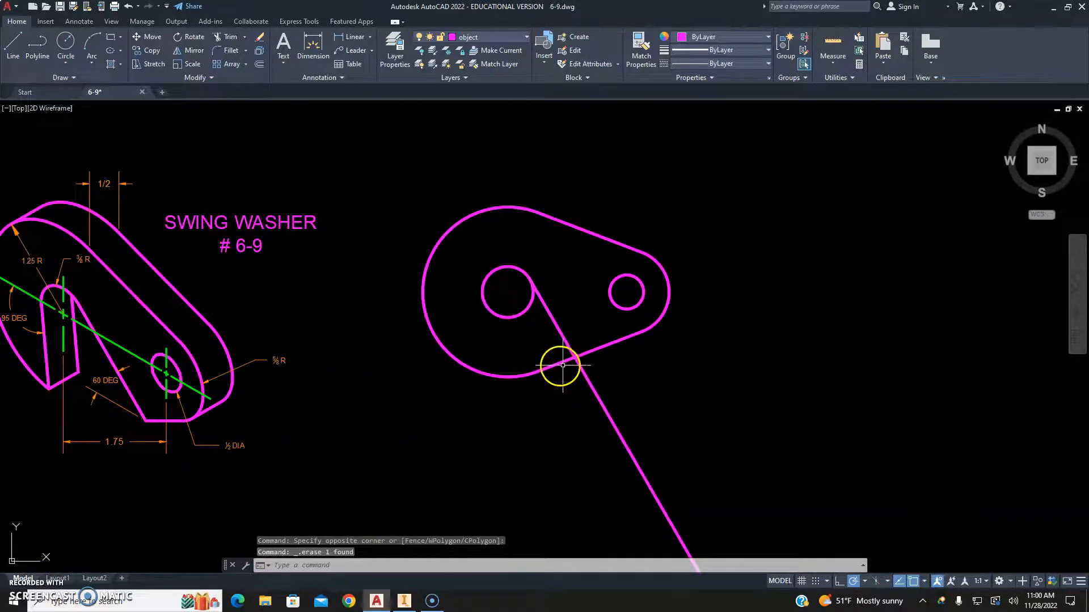
- Set polar tracking to the 5, 10, 15, 20 increments and draw a long line left of the washer, sloping 5 degrees off vertical
{"action": "scroll", "coordinate": [538, 354], "scroll_direction": "up", "scroll_amount": 2}
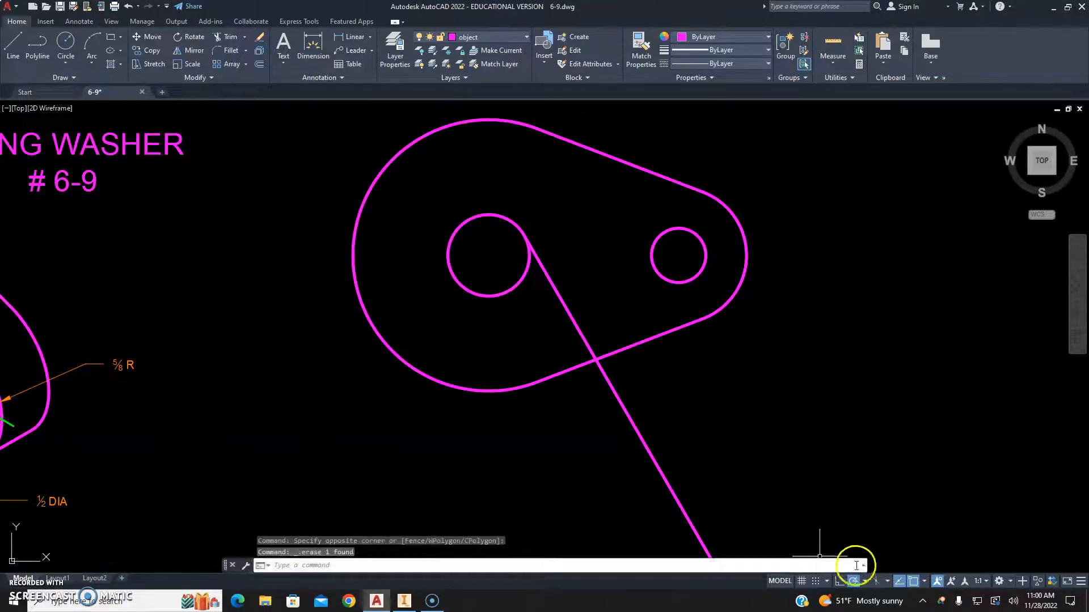
{"action": "left_click", "coordinate": [865, 581]}
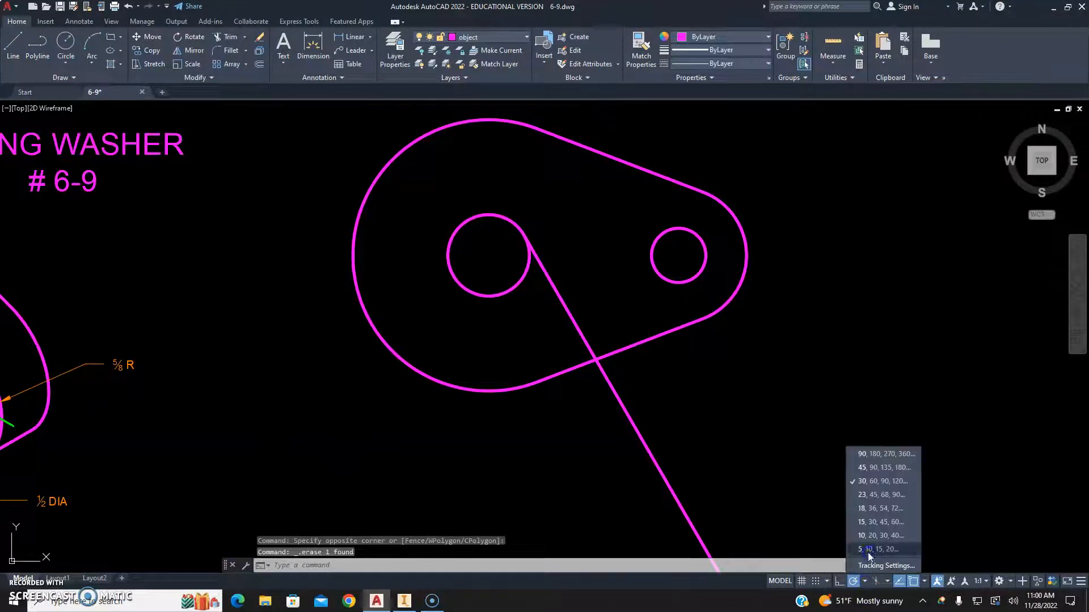
{"action": "left_click", "coordinate": [868, 550]}
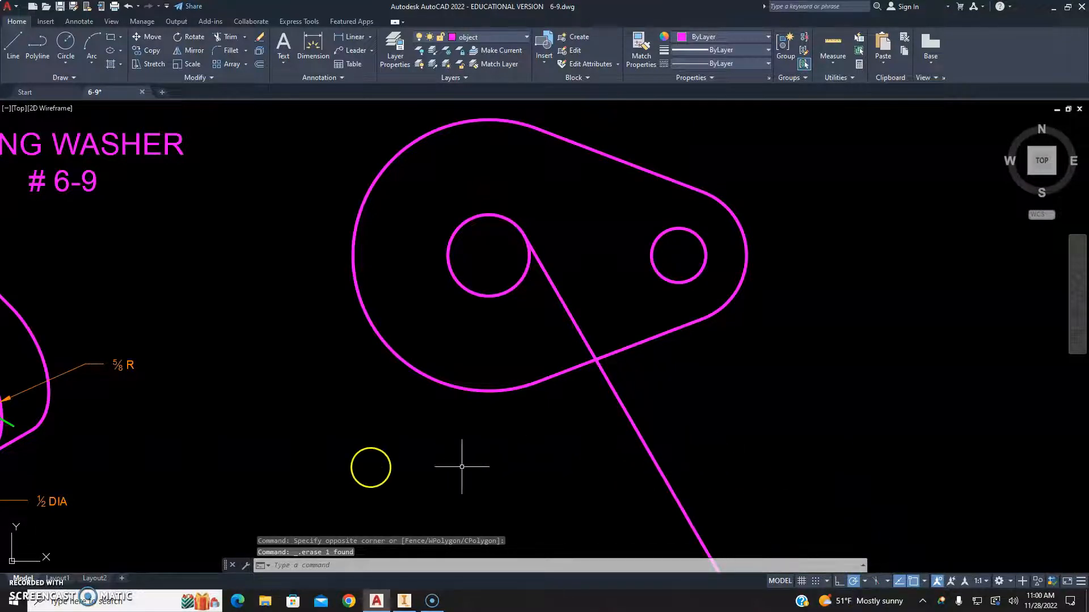
{"action": "left_click", "coordinate": [17, 37]}
{"action": "scroll", "coordinate": [368, 150], "scroll_direction": "down", "scroll_amount": 4}
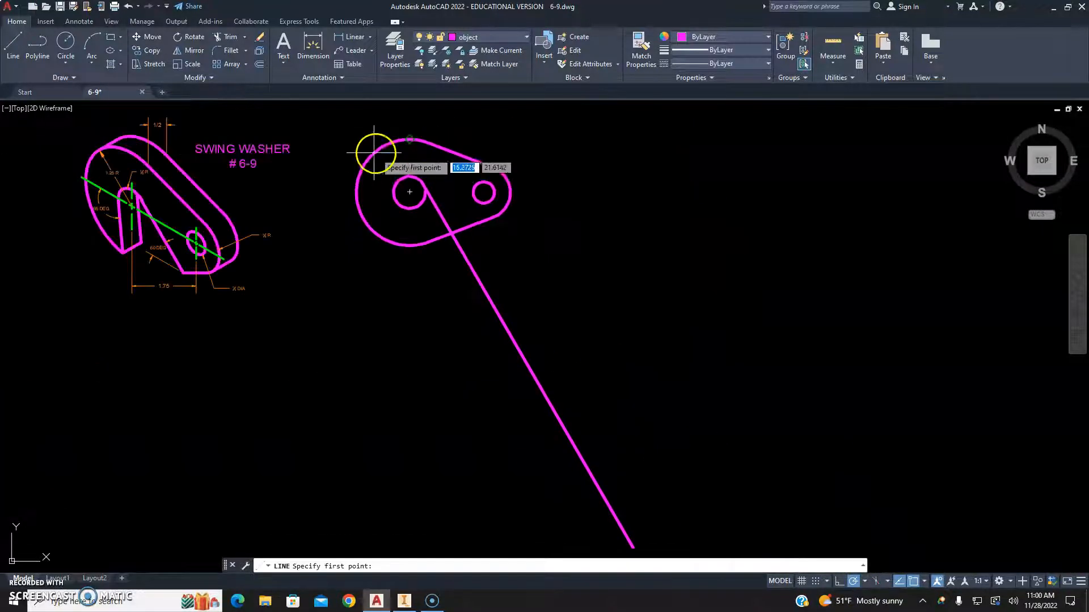
{"action": "left_click", "coordinate": [317, 133]}
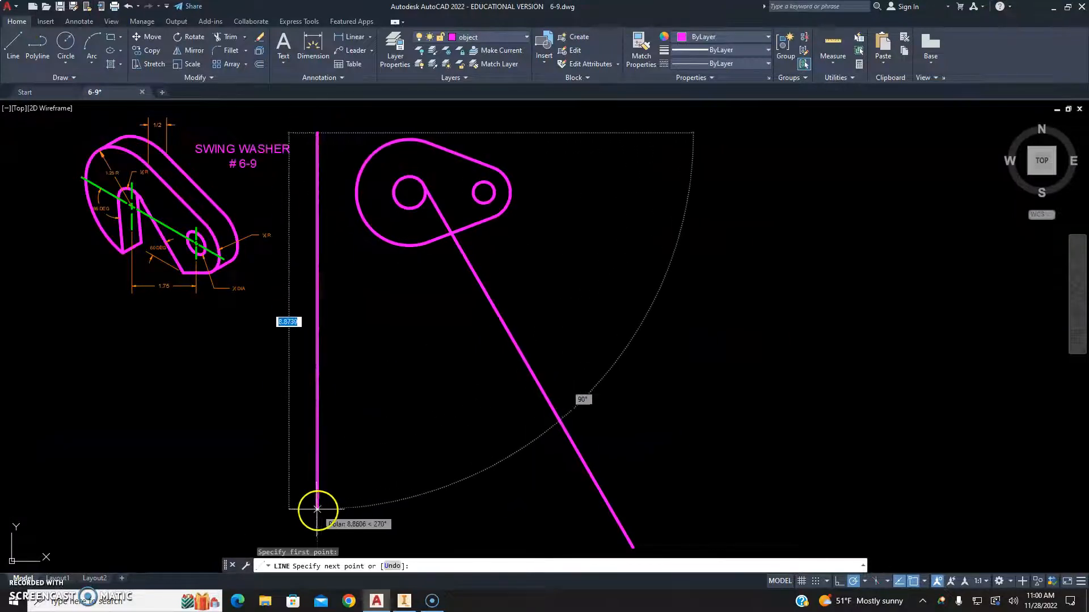
{"action": "left_click", "coordinate": [350, 506]}
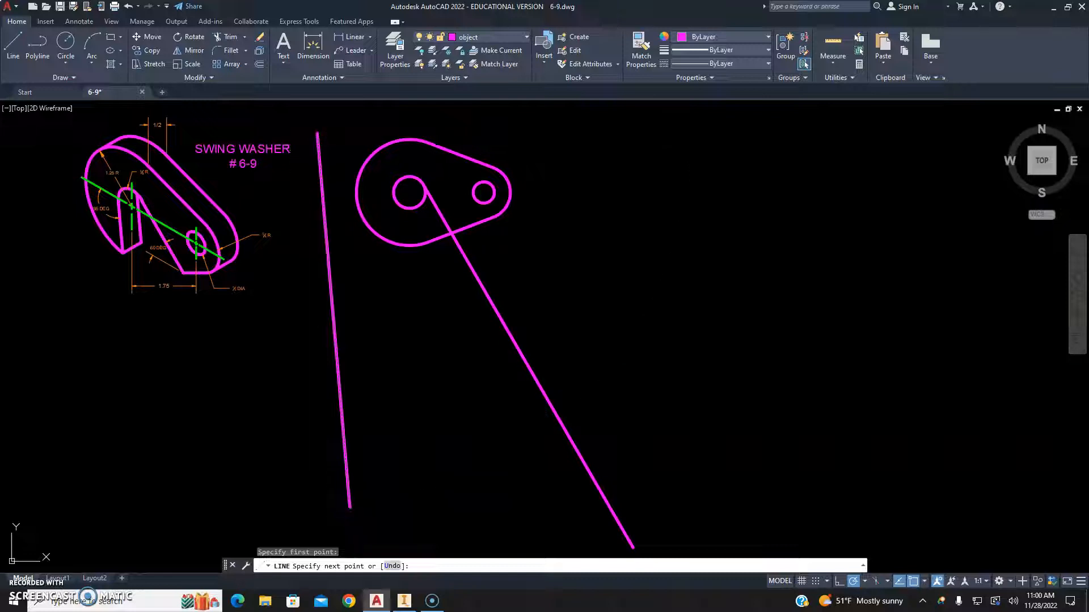
{"action": "key", "text": "Escape"}
{"action": "key", "text": "Escape"}
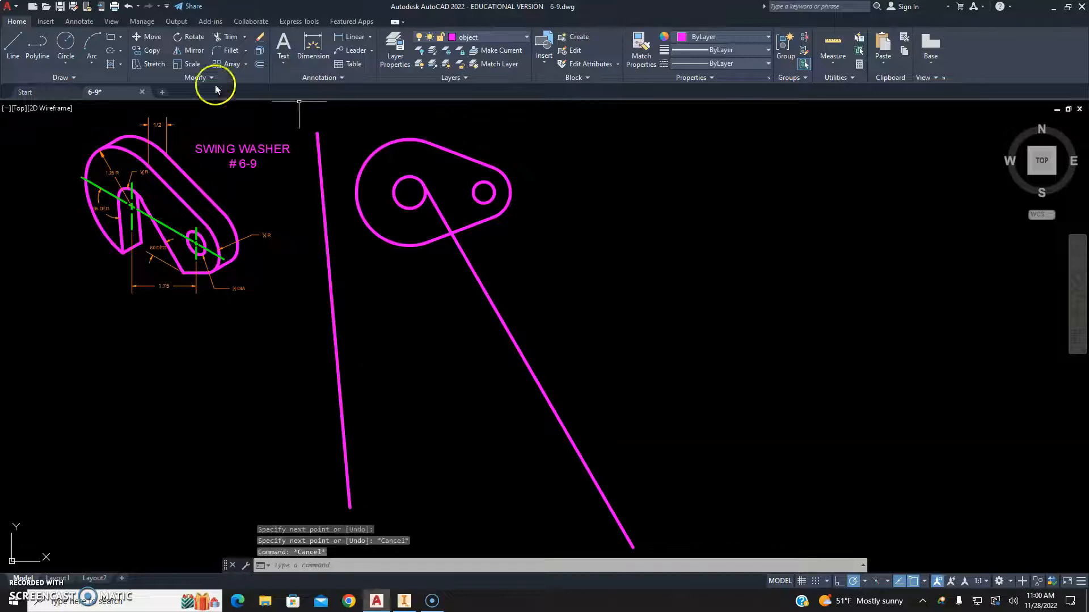
- Move the long 5-degree sloped line by its upper endpoint so it crosses the left side of the 3/8 radius circle
{"action": "left_click", "coordinate": [139, 37]}
{"action": "left_click", "coordinate": [317, 142]}
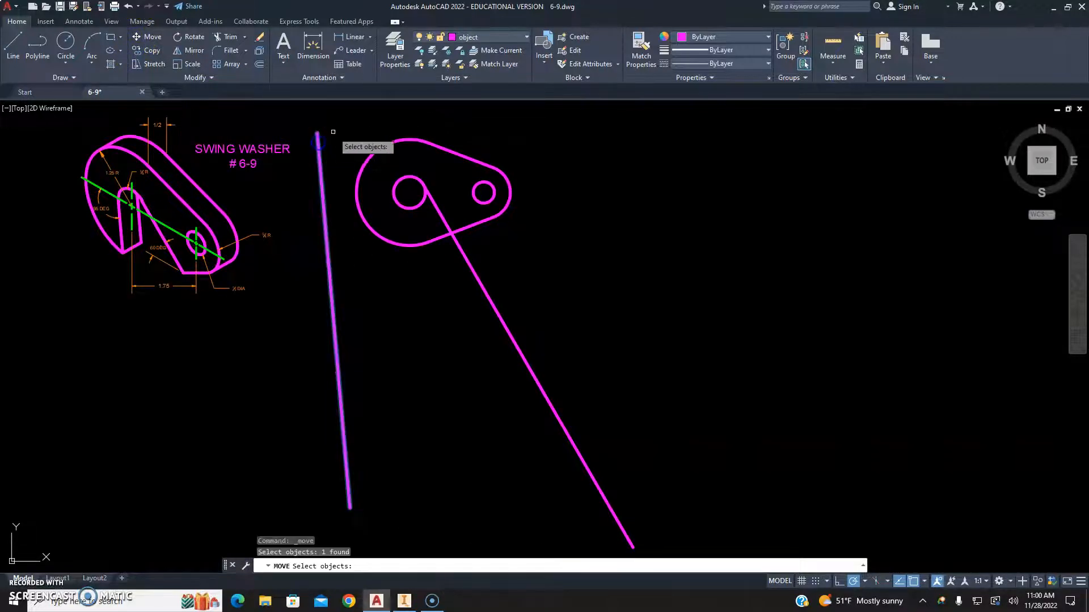
{"action": "key", "text": "Return"}
{"action": "left_click", "coordinate": [318, 134]}
{"action": "scroll", "coordinate": [418, 164], "scroll_direction": "up", "scroll_amount": 10}
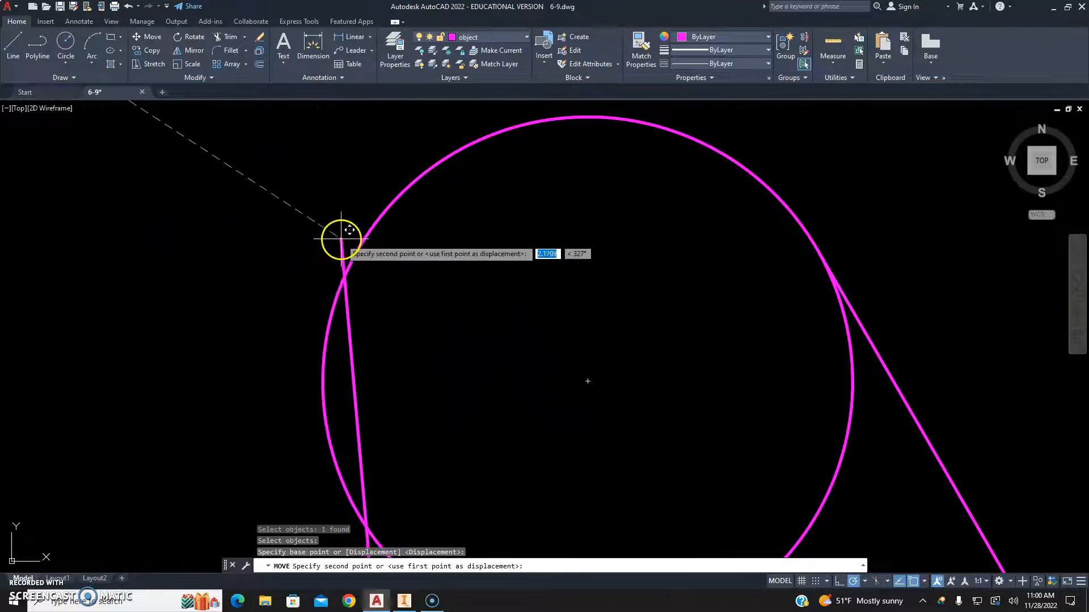
{"action": "left_click", "coordinate": [340, 237]}
{"action": "scroll", "coordinate": [360, 213], "scroll_direction": "down", "scroll_amount": 4}
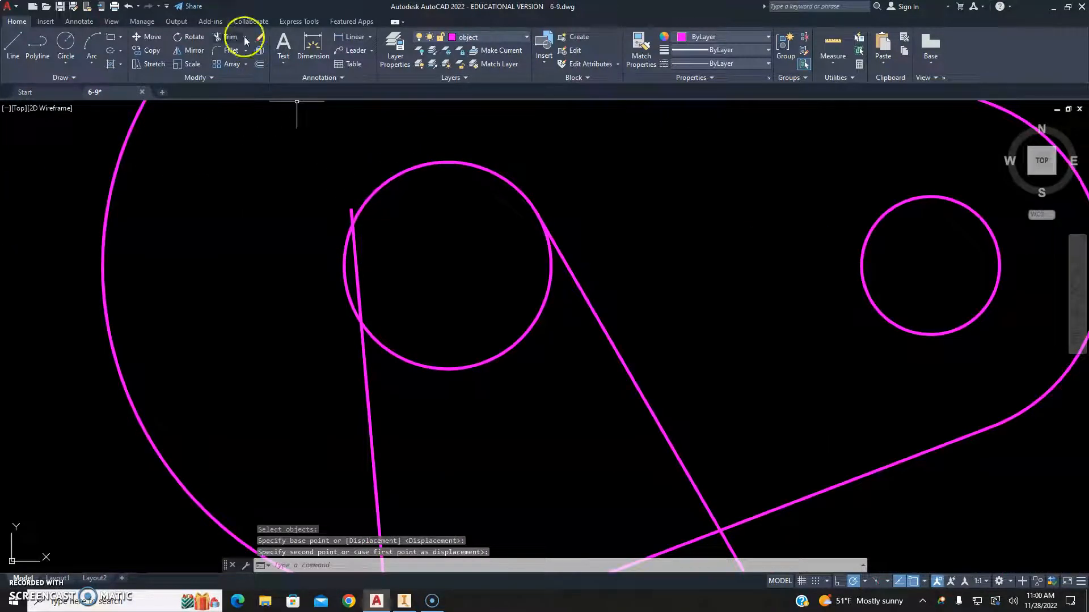
- Trim the sloped line above the 3/8 radius circle and between that circle and the outer arc, leaving a chord inside
{"action": "left_click", "coordinate": [223, 32]}
{"action": "right_click", "coordinate": [223, 128]}
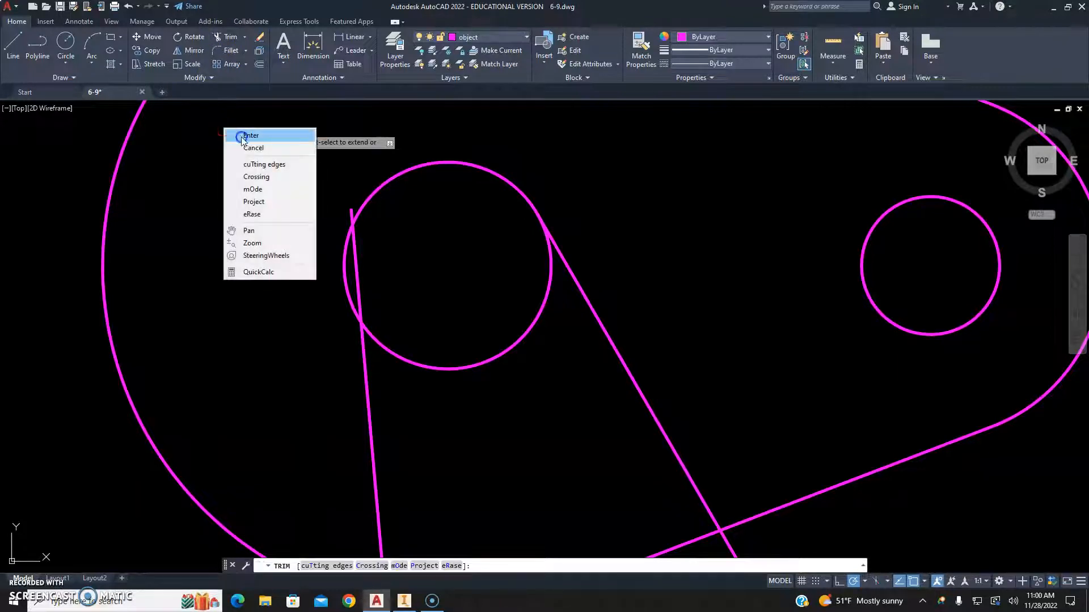
{"action": "left_click", "coordinate": [241, 137]}
{"action": "left_click", "coordinate": [351, 213]}
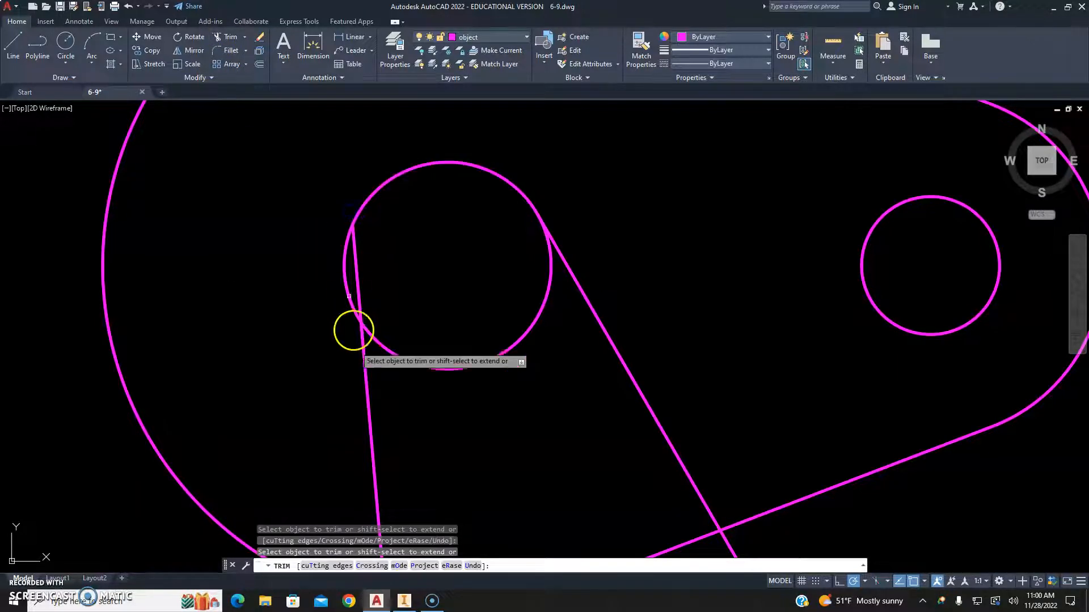
{"action": "left_click", "coordinate": [364, 365]}
{"action": "key", "text": "Escape"}
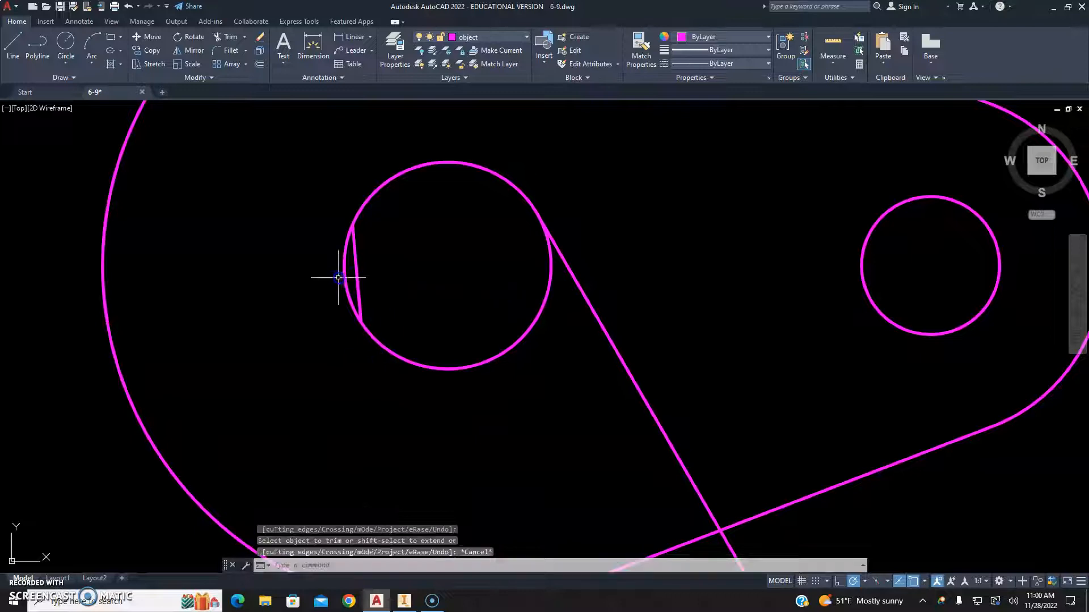
- Draw a construction line about 0.22 long at 185 degrees from the chord's midpoint, crossing the left side of the 3/8 radius circle
{"action": "middle_click_drag", "start_coordinate": [375, 422], "coordinate": [372, 372]}
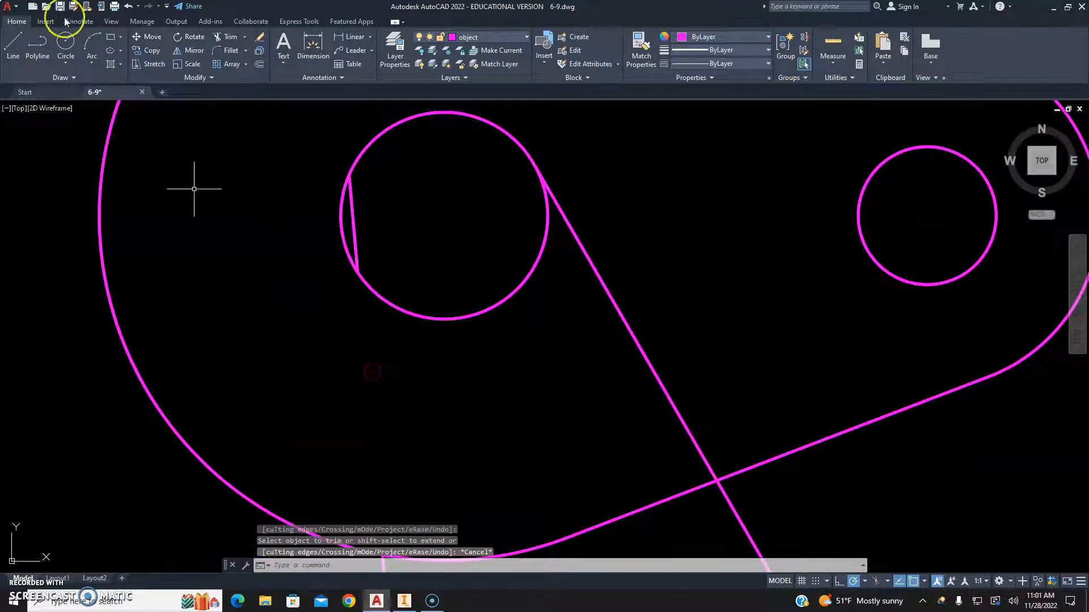
{"action": "left_click", "coordinate": [26, 44]}
{"action": "scroll", "coordinate": [346, 227], "scroll_direction": "up", "scroll_amount": 5}
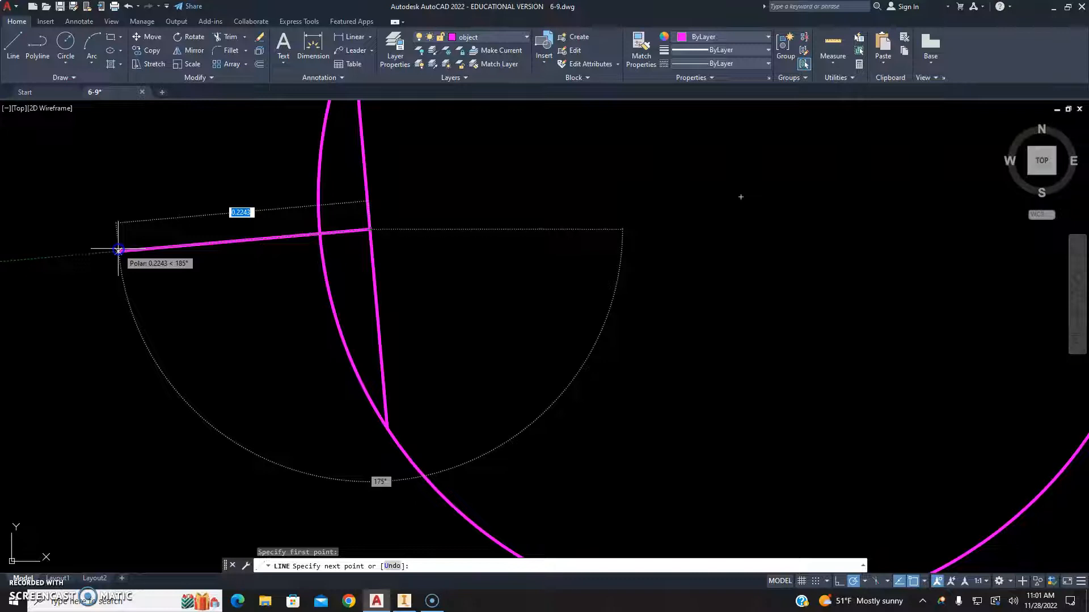
{"action": "left_click", "coordinate": [119, 250]}
{"action": "key", "text": "Escape"}
{"action": "key", "text": "Escape"}
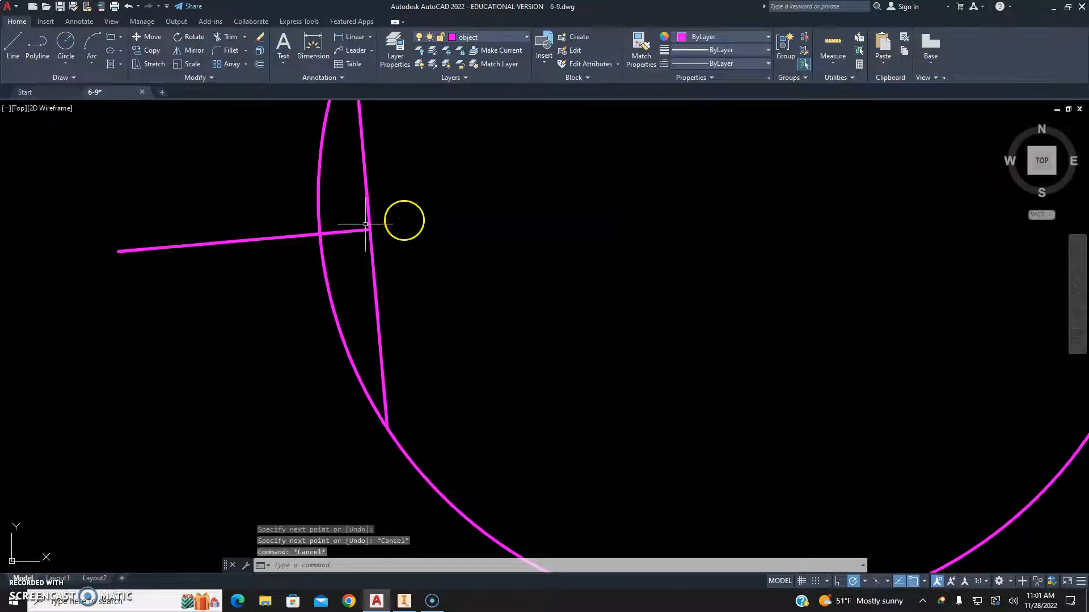
- Check the angle between the construction line and the chord with a temporary angular dimension, without placing it
{"action": "left_click", "coordinate": [367, 37]}
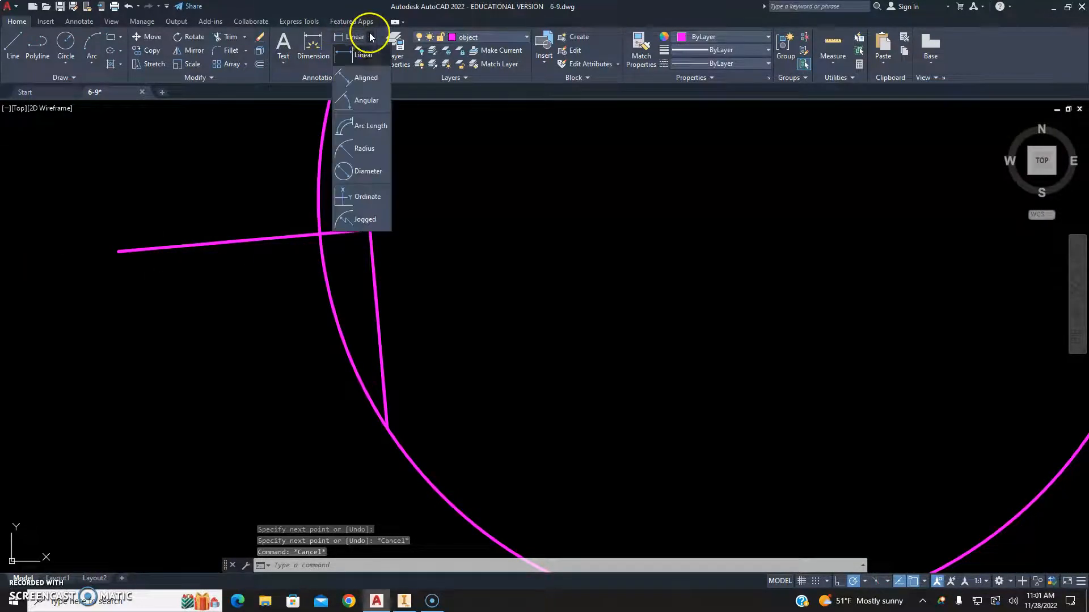
{"action": "left_click", "coordinate": [363, 99]}
{"action": "left_click", "coordinate": [350, 229]}
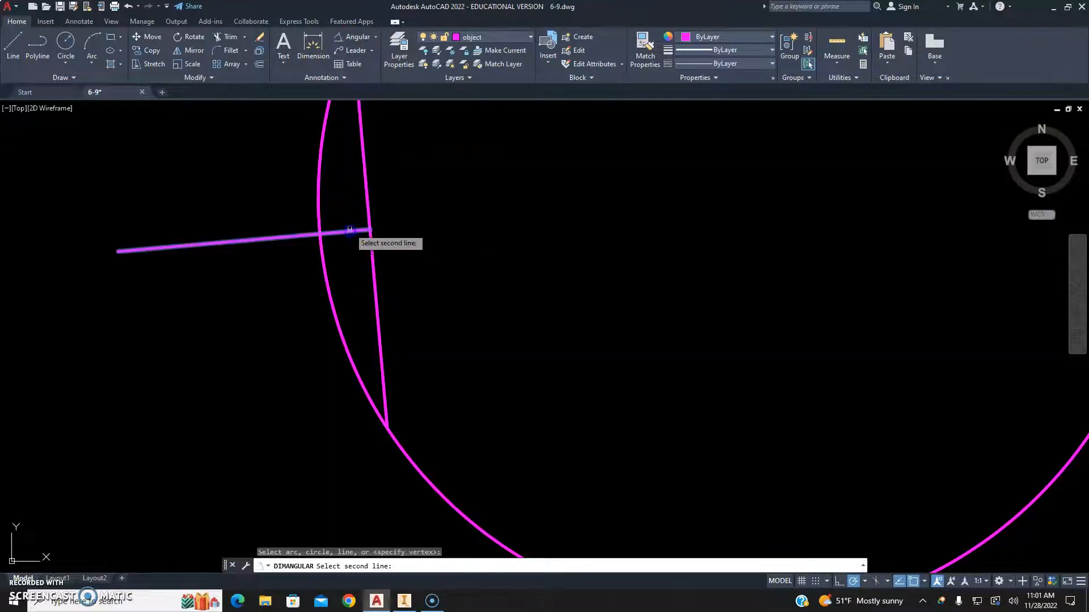
{"action": "left_click", "coordinate": [368, 206]}
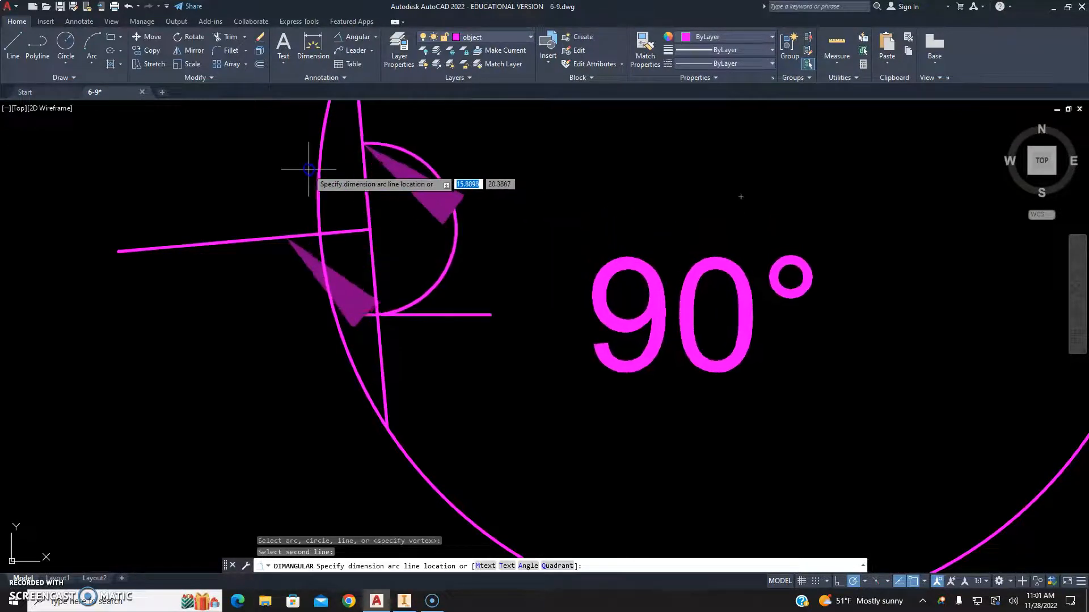
{"action": "key", "text": "Escape"}
{"action": "key", "text": "Escape"}
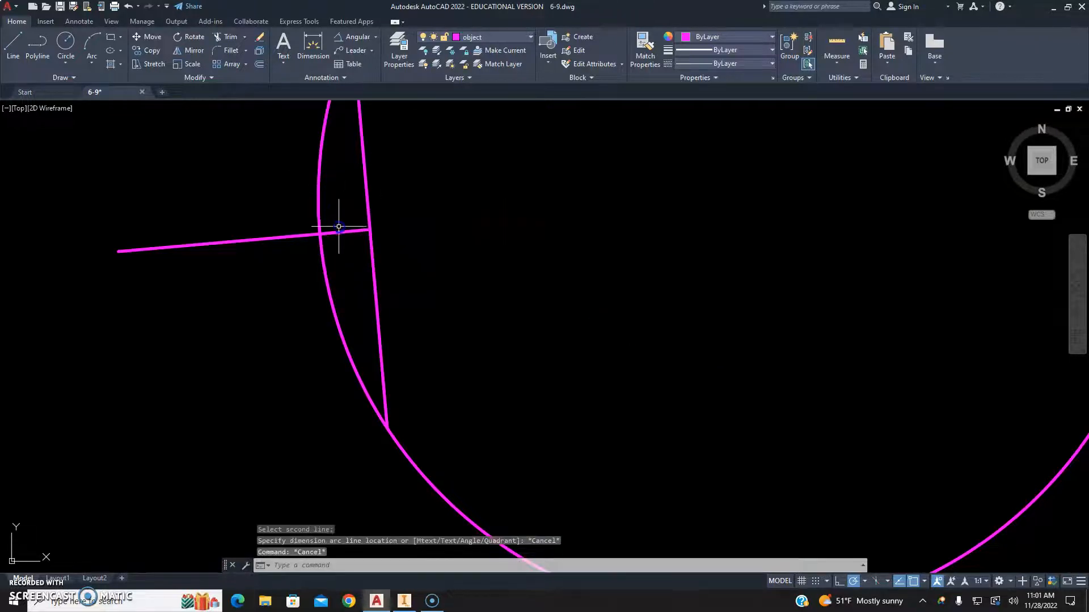
- Move the remaining sloped line by its upper endpoint to where the construction line meets the 3/8 radius circle
{"action": "scroll", "coordinate": [339, 227], "scroll_direction": "down", "scroll_amount": 5}
{"action": "left_click_drag", "start_coordinate": [377, 355], "coordinate": [277, 374]}
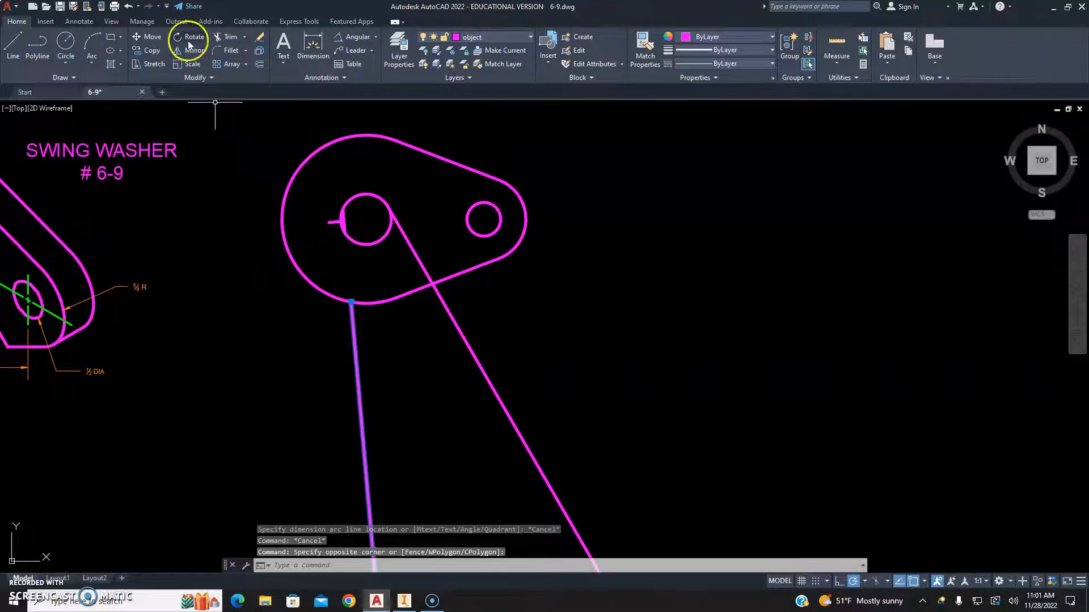
{"action": "left_click", "coordinate": [146, 39]}
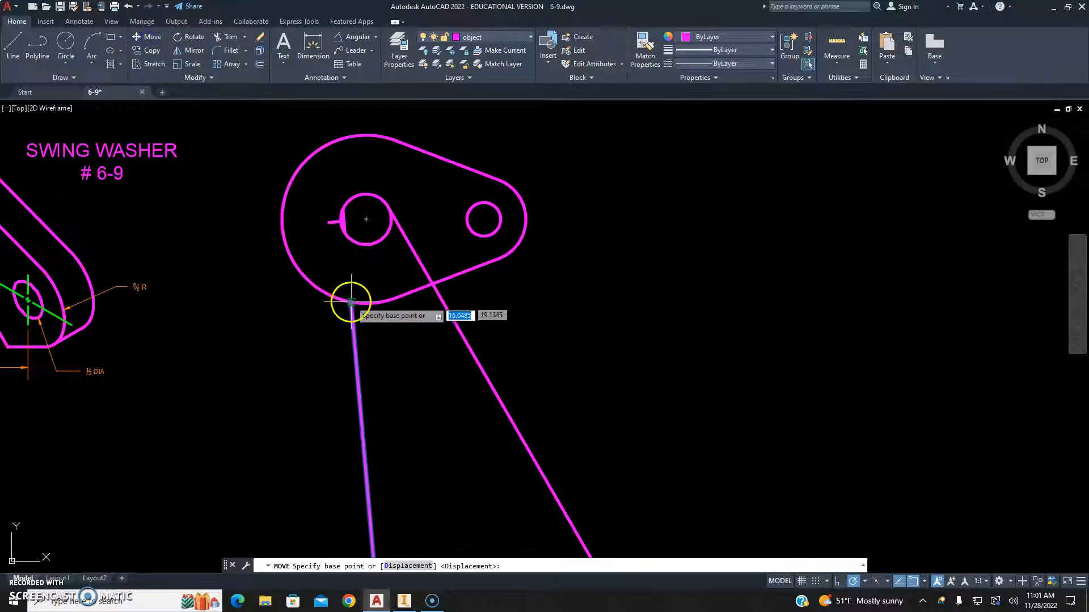
{"action": "left_click", "coordinate": [351, 302]}
{"action": "scroll", "coordinate": [343, 193], "scroll_direction": "up", "scroll_amount": 5}
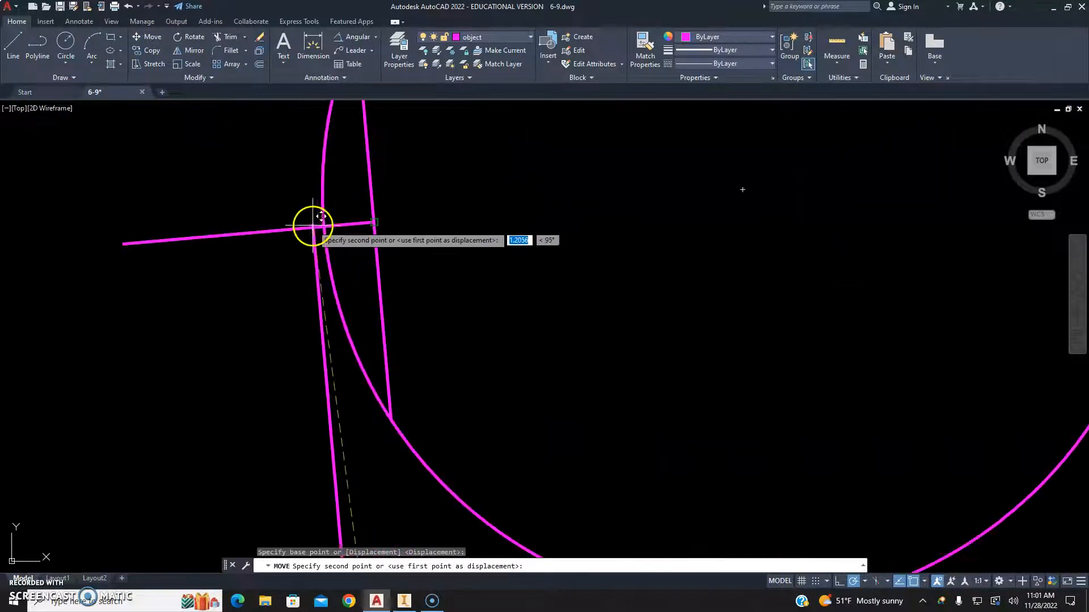
{"action": "left_click", "coordinate": [321, 226]}
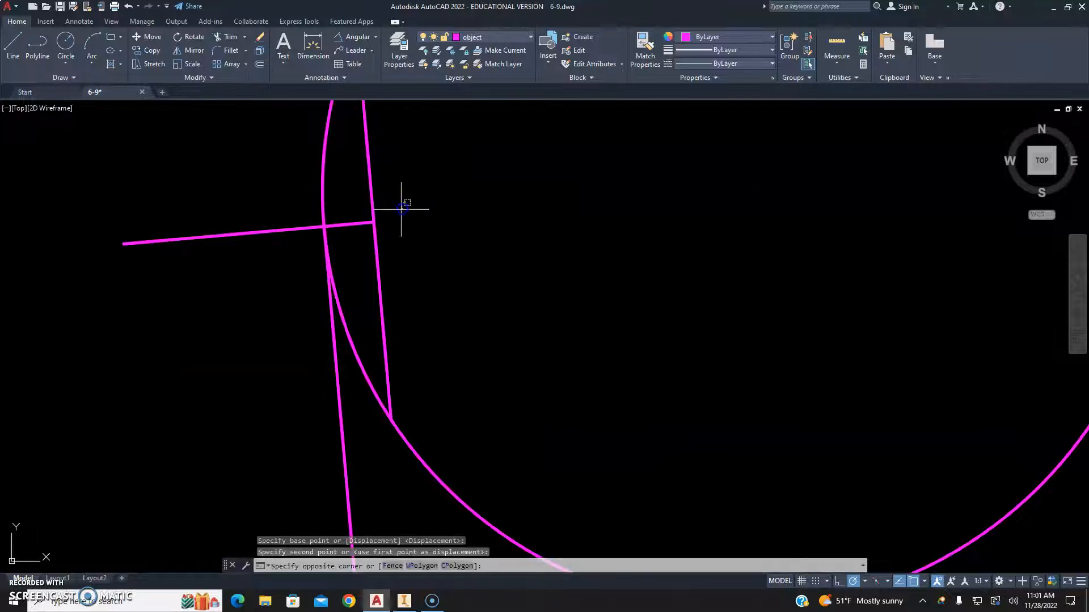
- Erase the chord and the short construction line at the left of the 3/8 radius circle
{"action": "left_click", "coordinate": [360, 236]}
{"action": "key", "text": "Delete"}
{"action": "scroll", "coordinate": [296, 240], "scroll_direction": "down", "scroll_amount": 4}
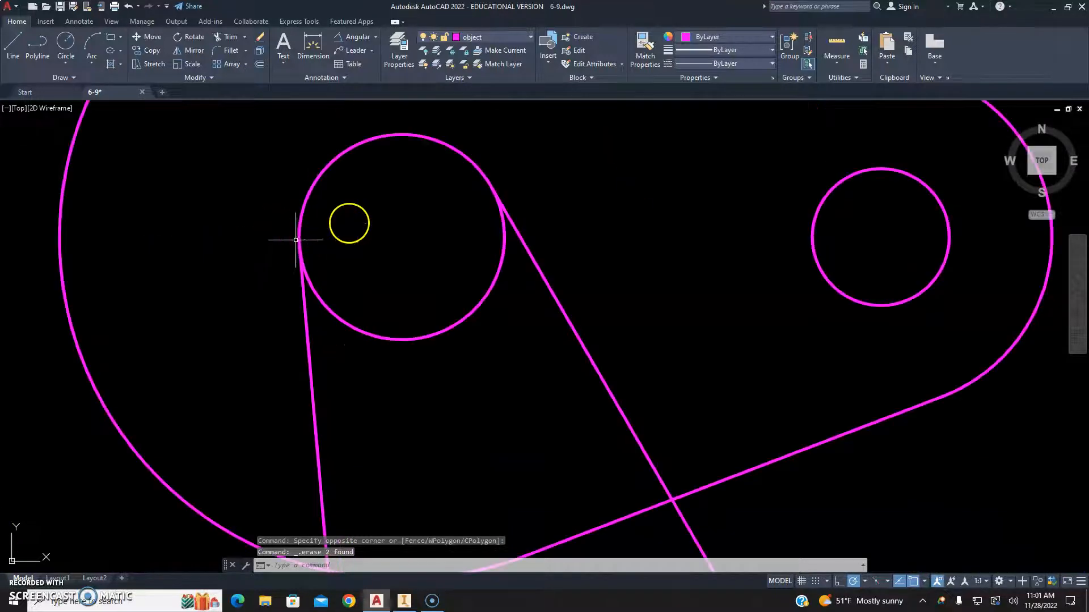
- Trim the two slot lines below the washer, the outline between them and the lower part of the 3/8 radius circle
{"action": "scroll", "coordinate": [429, 212], "scroll_direction": "down", "scroll_amount": 6}
{"action": "left_click", "coordinate": [168, 18]}
{"action": "left_click", "coordinate": [216, 37]}
{"action": "right_click", "coordinate": [273, 192]}
{"action": "left_click", "coordinate": [487, 372]}
{"action": "mouse_move", "coordinate": [539, 323]}
{"action": "left_mouse_down"}
{"action": "mouse_move", "coordinate": [329, 401]}
{"action": "mouse_move", "coordinate": [340, 397]}
{"action": "left_mouse_up"}
{"action": "left_click", "coordinate": [466, 300]}
{"action": "left_click", "coordinate": [426, 289]}
{"action": "key", "text": "Return"}
{"action": "left_click_drag", "start_coordinate": [436, 216], "coordinate": [440, 280]}
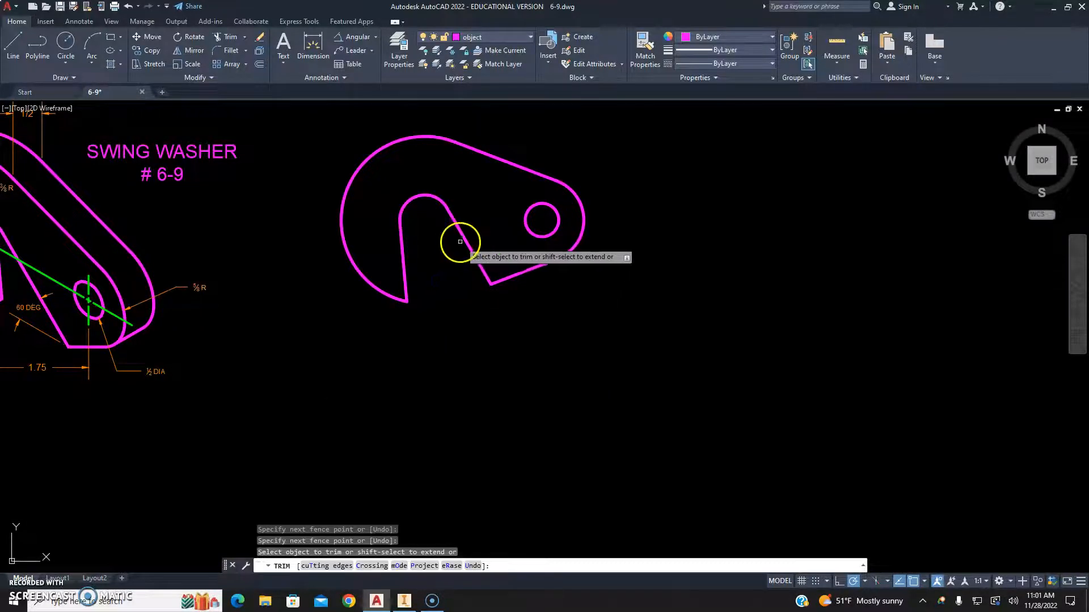
{"action": "key", "text": "Escape"}
- Offset the small hole circle outward by 0.1
{"action": "scroll", "coordinate": [514, 196], "scroll_direction": "up", "scroll_amount": 2}
{"action": "mouse_move", "coordinate": [413, 170]}
{"action": "middle_mouse_down"}
{"action": "mouse_move", "coordinate": [566, 255]}
{"action": "mouse_move", "coordinate": [534, 255]}
{"action": "middle_mouse_up"}
{"action": "scroll", "coordinate": [626, 307], "scroll_direction": "up", "scroll_amount": 5}
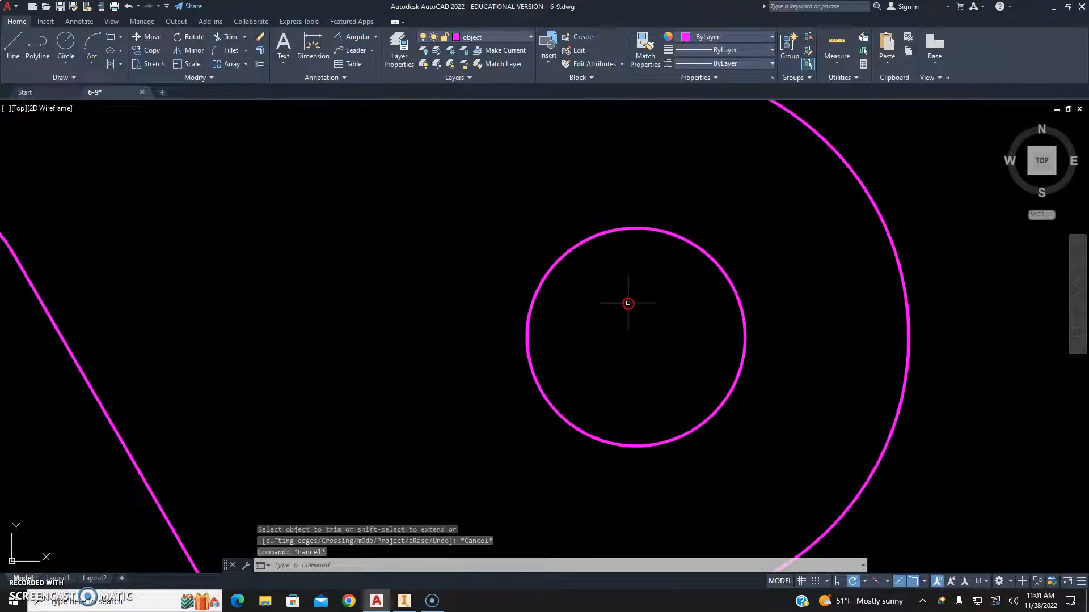
{"action": "scroll", "coordinate": [626, 305], "scroll_direction": "down", "scroll_amount": 2}
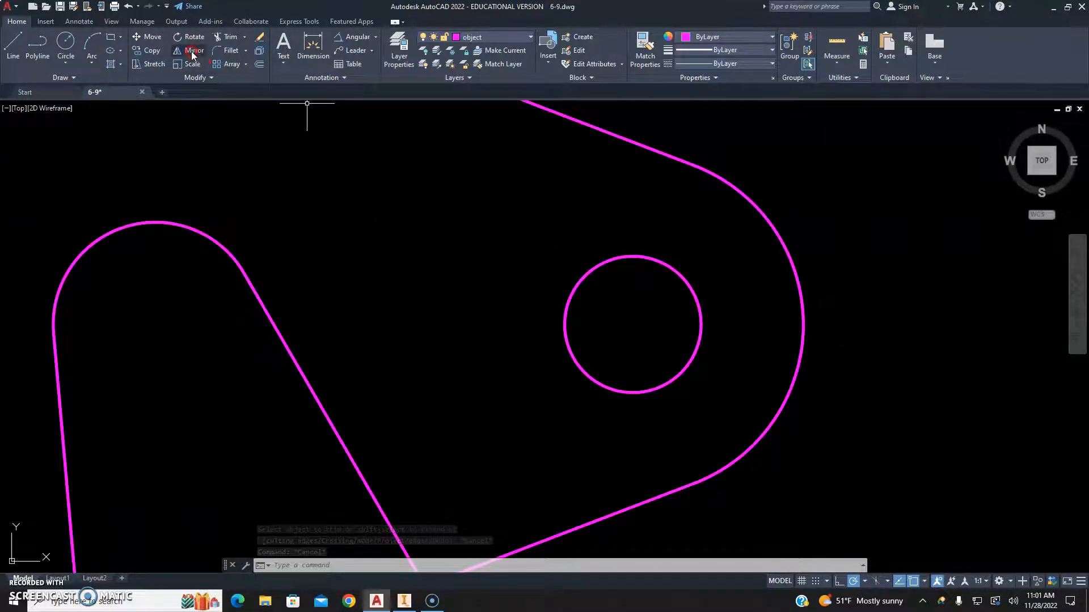
{"action": "left_click", "coordinate": [255, 65]}
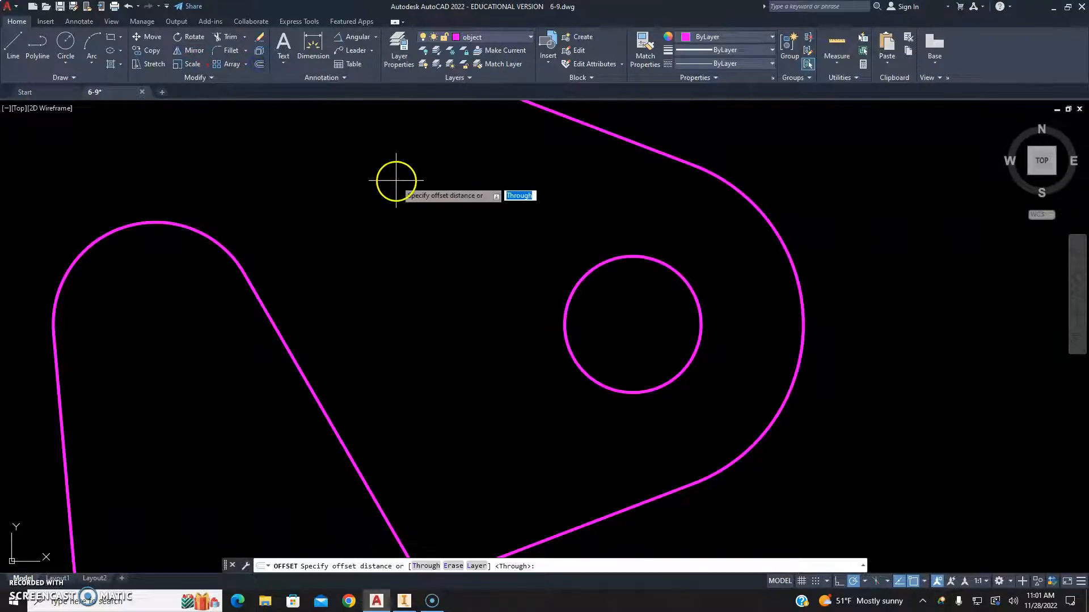
{"action": "type", "text": ".1"}
{"action": "key", "text": "Return"}
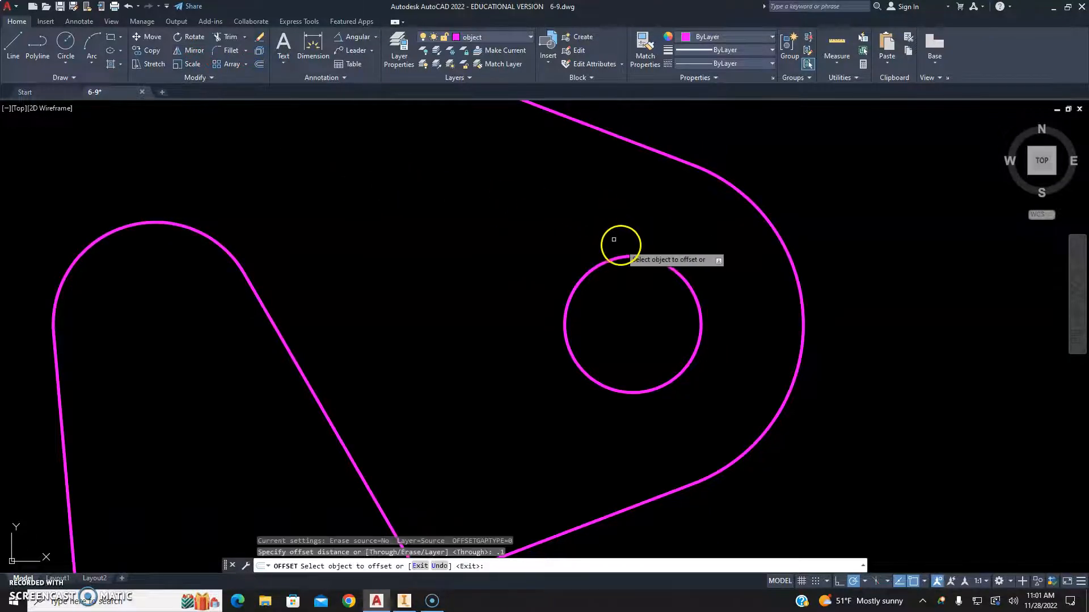
{"action": "left_click", "coordinate": [633, 256]}
{"action": "left_click", "coordinate": [638, 226]}
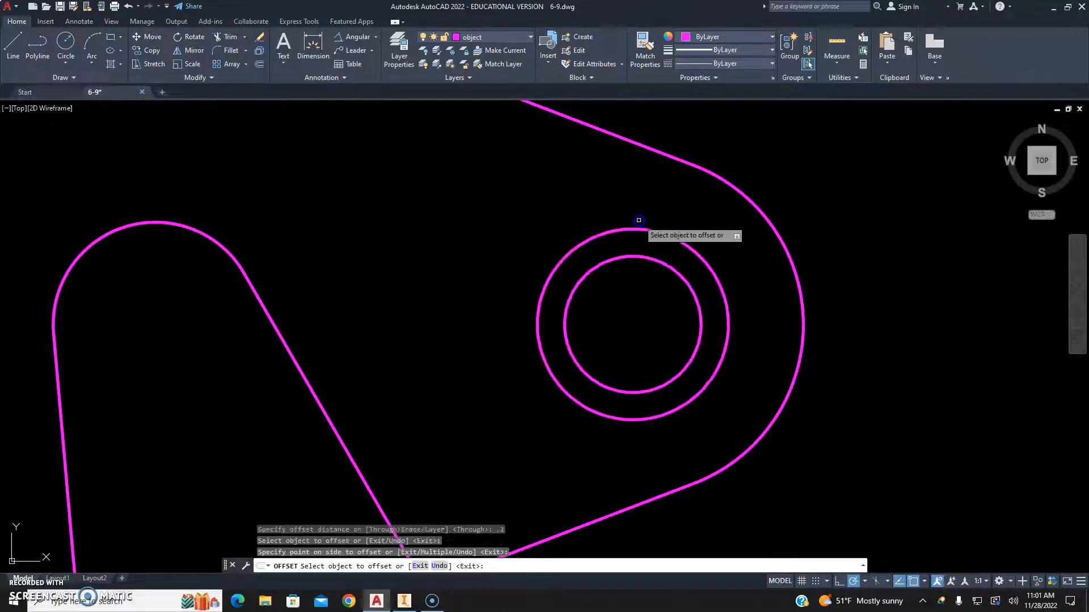
{"action": "key", "text": "Escape"}
- Make the center layer current and draw a horizontal line between the offset circle's right and left quadrants
{"action": "left_click", "coordinate": [480, 35]}
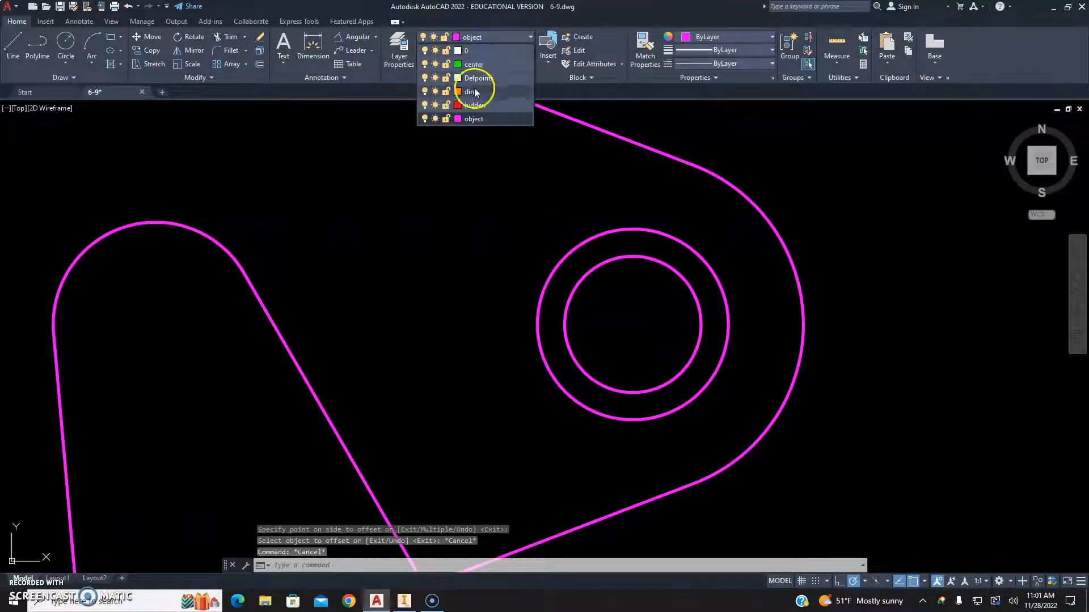
{"action": "left_click", "coordinate": [477, 65]}
{"action": "left_click", "coordinate": [13, 45]}
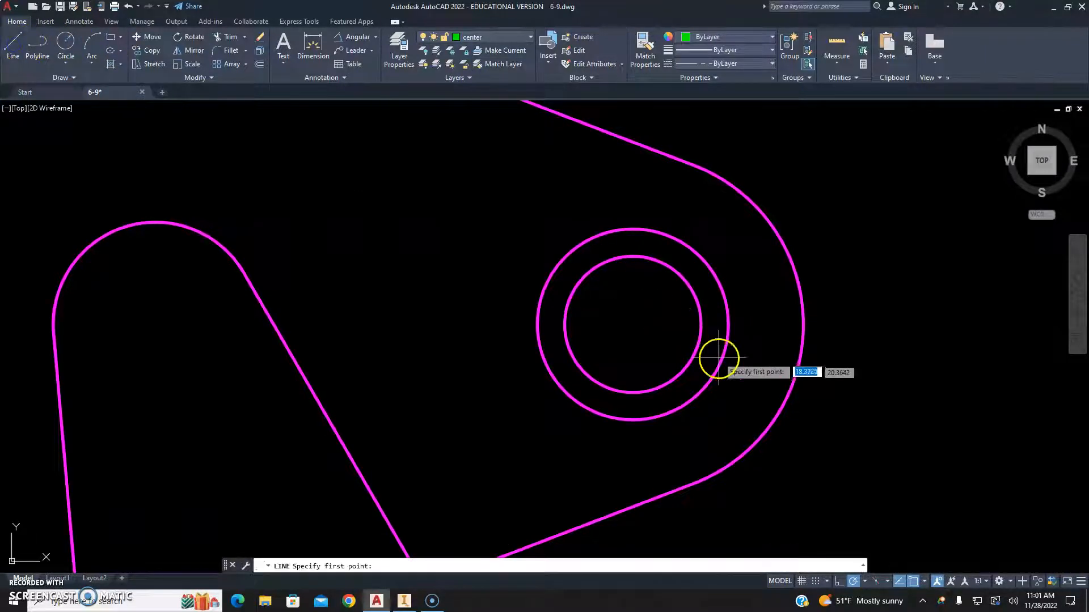
{"action": "left_click", "coordinate": [729, 324]}
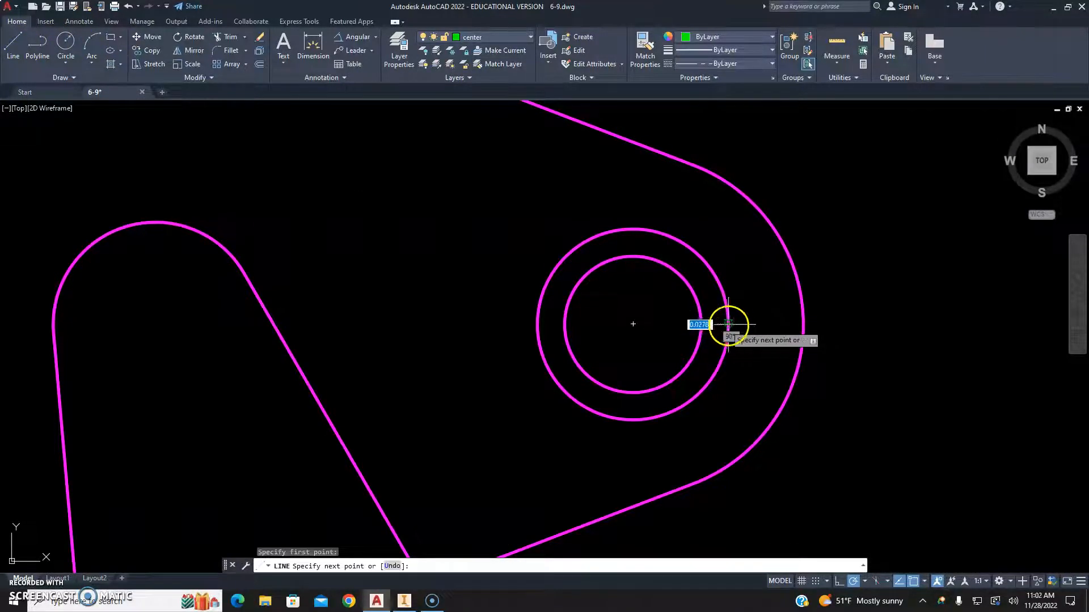
{"action": "left_click", "coordinate": [537, 325]}
{"action": "right_click", "coordinate": [539, 325]}
{"action": "left_click", "coordinate": [560, 329]}
- Draw a vertical center line from the top quadrant to the bottom quadrant of the offset circle
{"action": "right_click", "coordinate": [558, 324]}
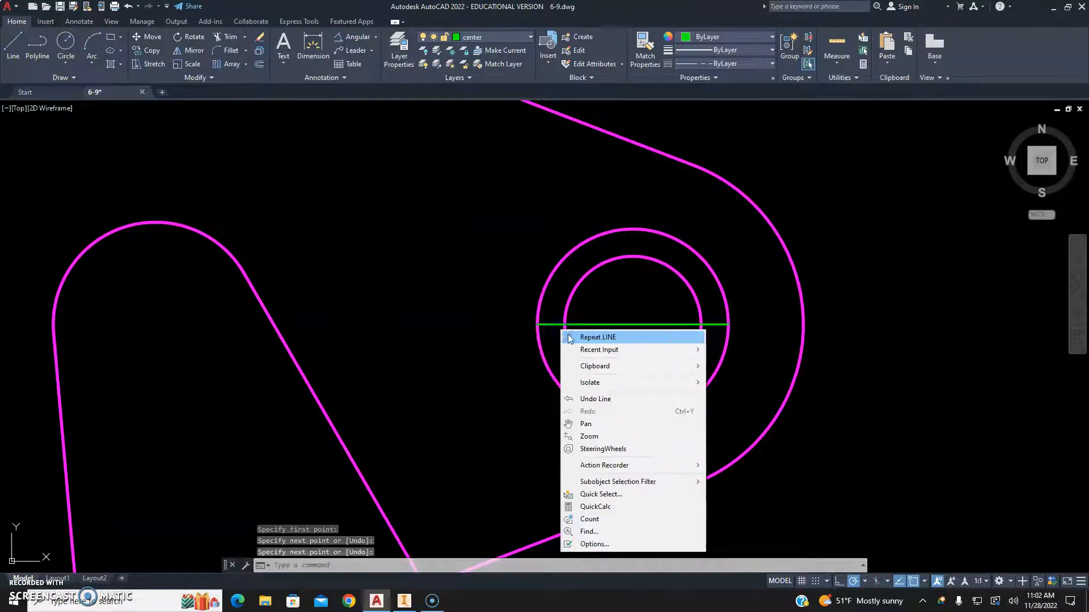
{"action": "left_click", "coordinate": [567, 335]}
{"action": "left_click", "coordinate": [633, 229]}
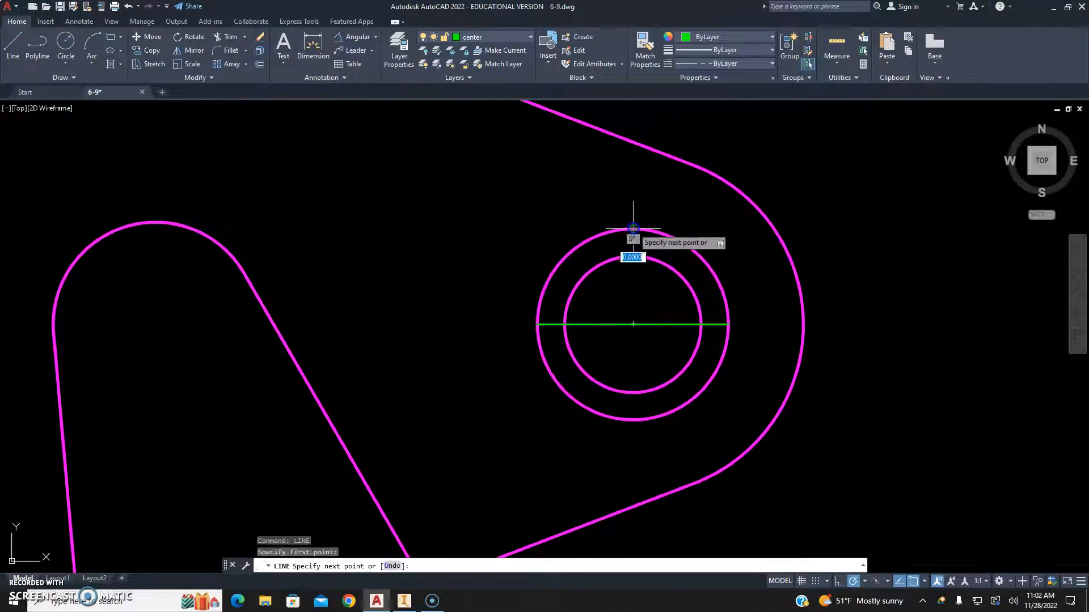
{"action": "left_click", "coordinate": [633, 420]}
{"action": "key", "text": "Escape"}
{"action": "key", "text": "Escape"}
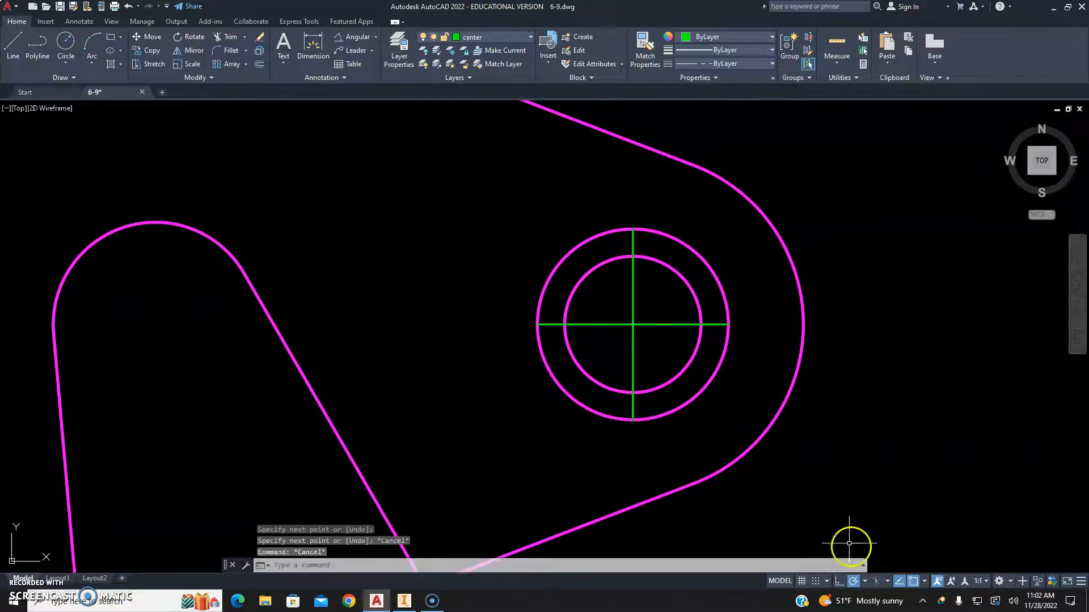
- Switch polar tracking from the 5-degree increments to a coarser angle set
{"action": "left_click", "coordinate": [864, 581]}
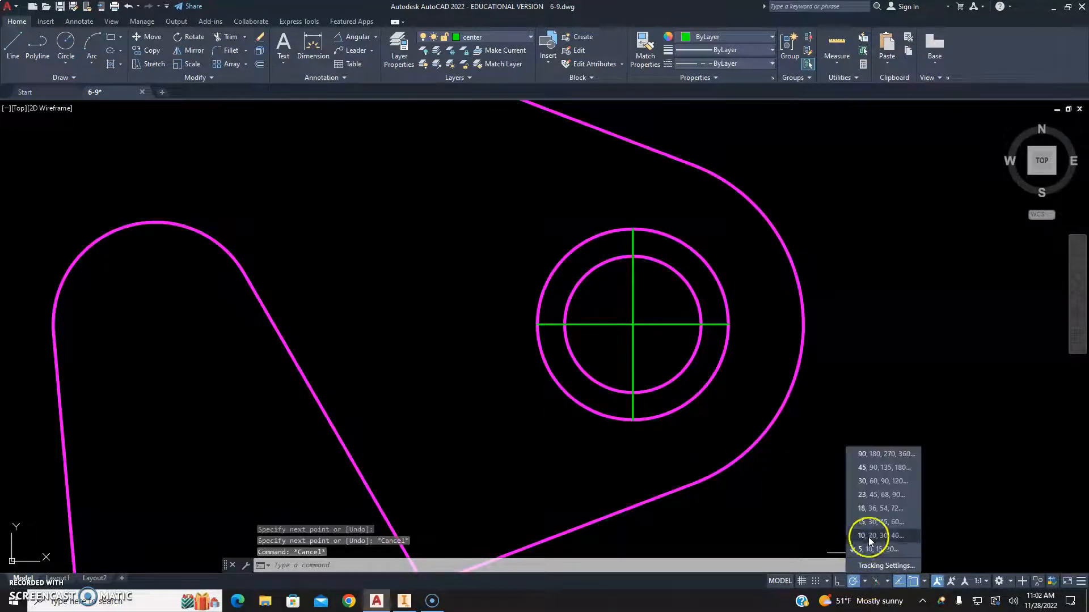
{"action": "left_click", "coordinate": [874, 487]}
{"action": "key", "text": "Escape"}
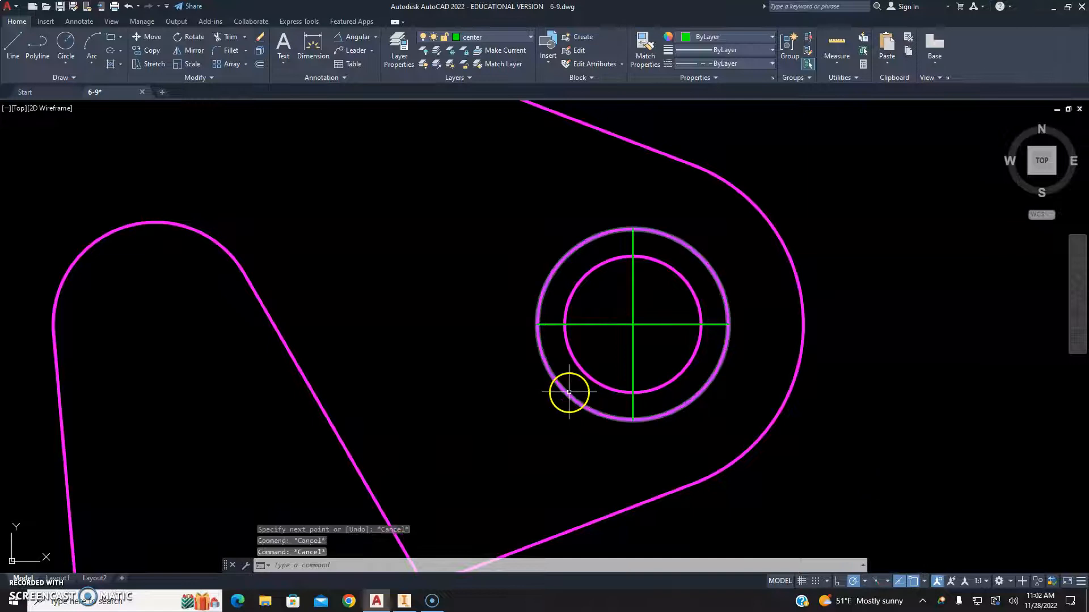
- Erase the offset circle around the small hole, keeping the crossing center lines
{"action": "left_click", "coordinate": [570, 388]}
{"action": "left_click", "coordinate": [528, 407]}
{"action": "key", "text": "Delete"}
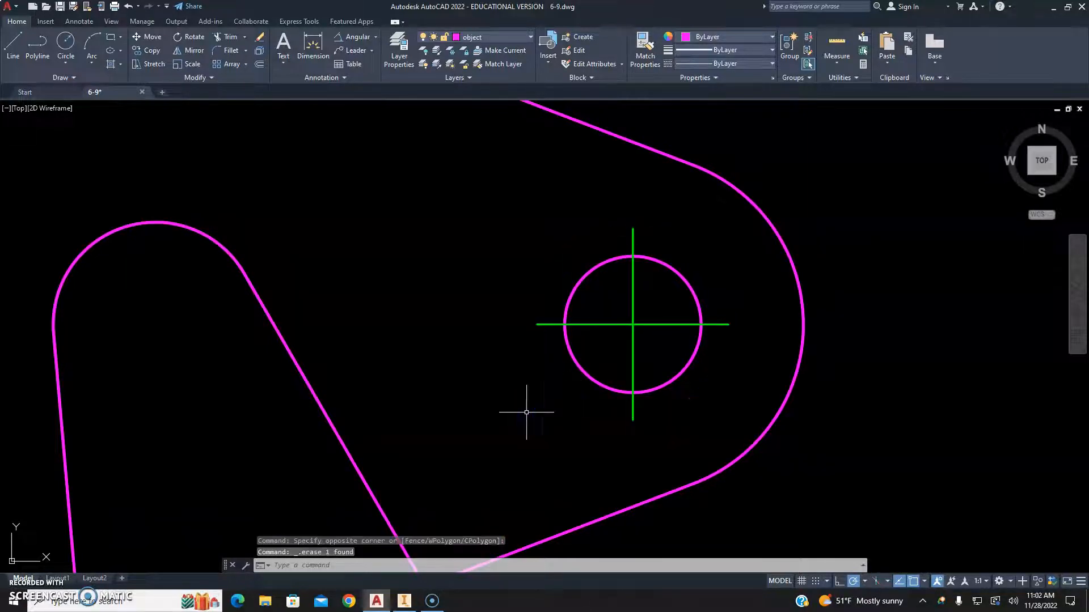
- Set the linetype scale of the hole's two center lines to 0.3
{"action": "left_click", "coordinate": [645, 305]}
{"action": "left_click", "coordinate": [610, 335]}
{"action": "right_click", "coordinate": [617, 323]}
{"action": "left_click", "coordinate": [647, 303]}
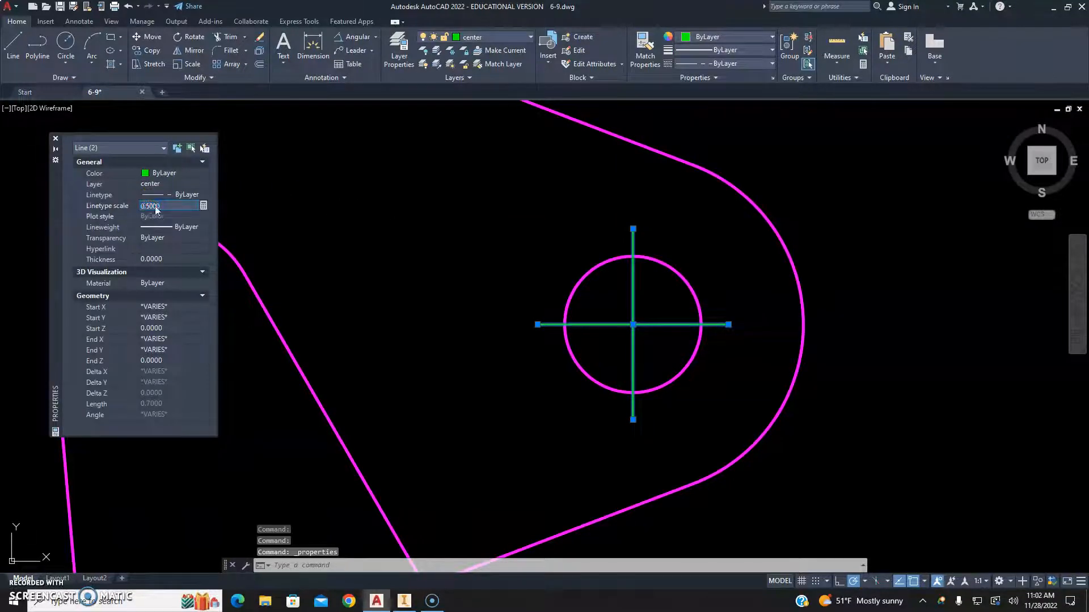
{"action": "left_click", "coordinate": [155, 206]}
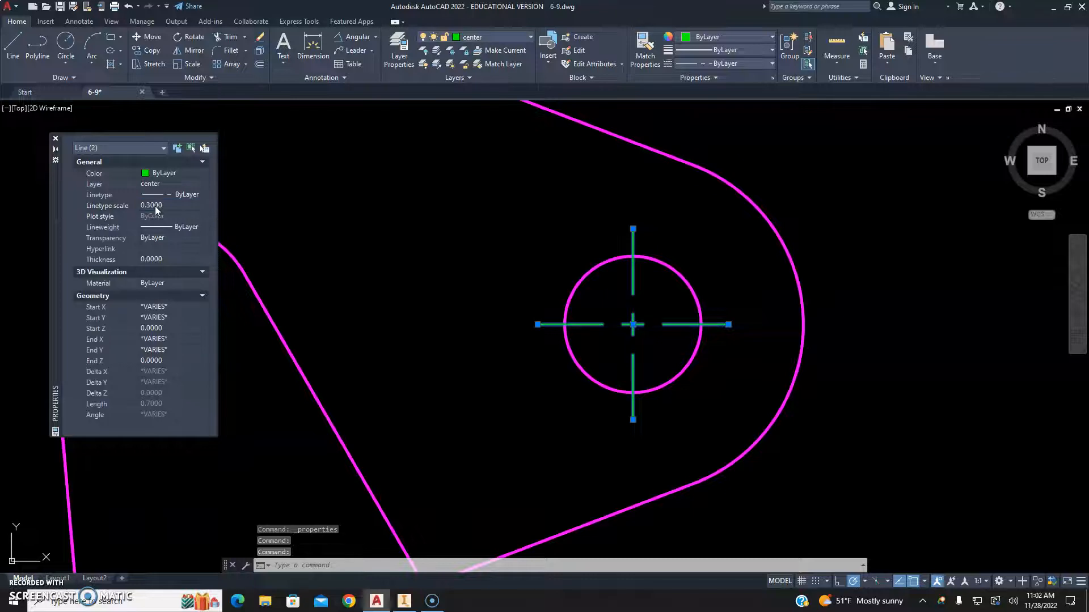
- Close the properties of the hole's center lines, deselect them, and make dim the current layer
{"action": "left_click", "coordinate": [55, 138]}
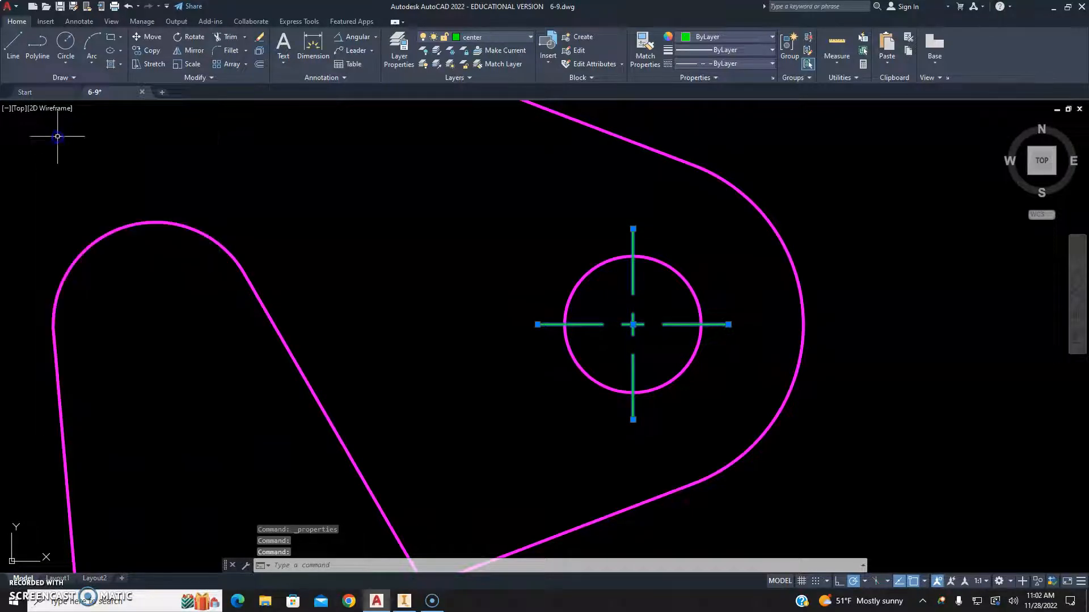
{"action": "key", "text": "Escape"}
{"action": "key", "text": "Escape"}
{"action": "scroll", "coordinate": [722, 252], "scroll_direction": "down", "scroll_amount": 5}
{"action": "middle_click_drag", "start_coordinate": [721, 250], "coordinate": [460, 279]}
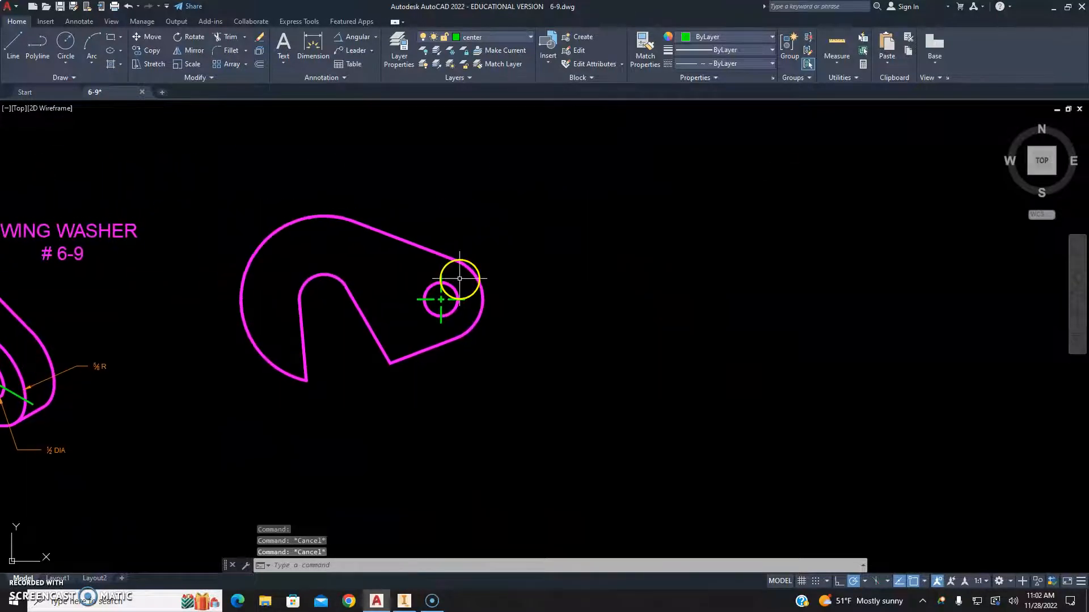
{"action": "left_click", "coordinate": [476, 41]}
{"action": "left_click", "coordinate": [480, 88]}
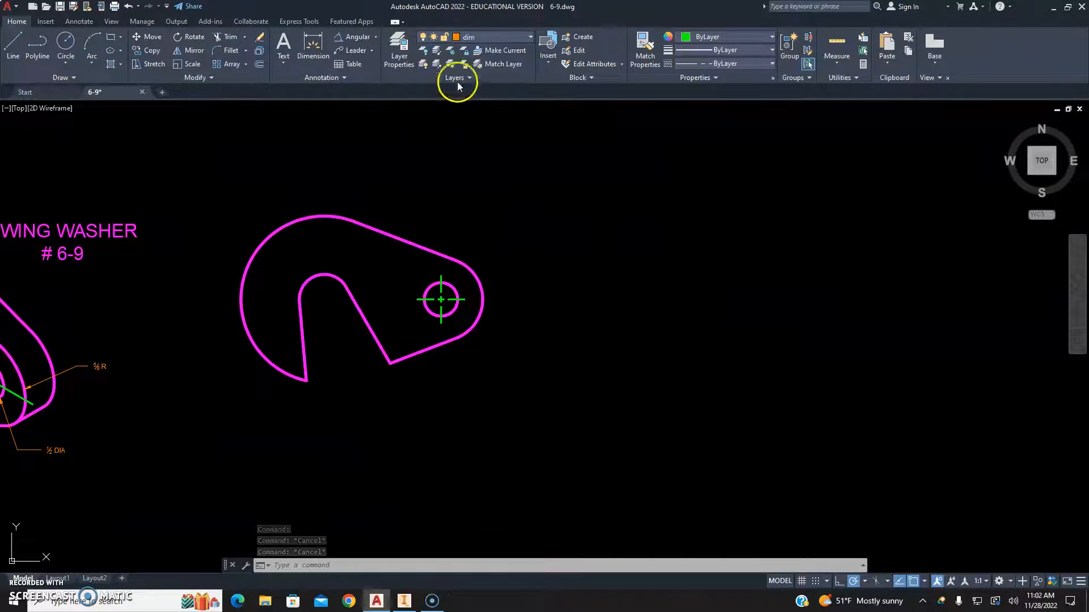
- Draw a horizontal projection line from the top quadrant of the large outer arc to the right, well past the front view
{"action": "left_click", "coordinate": [11, 41]}
{"action": "left_click", "coordinate": [325, 216]}
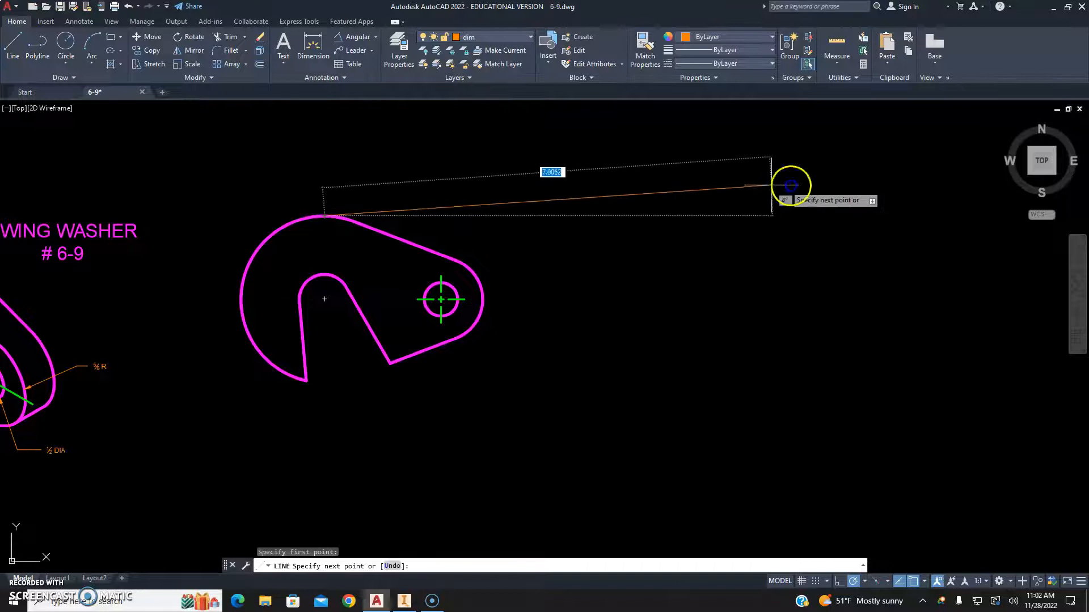
{"action": "right_click", "coordinate": [865, 216]}
{"action": "left_click", "coordinate": [893, 221]}
- Draw a horizontal projection line to the right from the front view's lowest tip, where the outer arc meets the slot
{"action": "right_click", "coordinate": [876, 228]}
{"action": "left_click", "coordinate": [884, 226]}
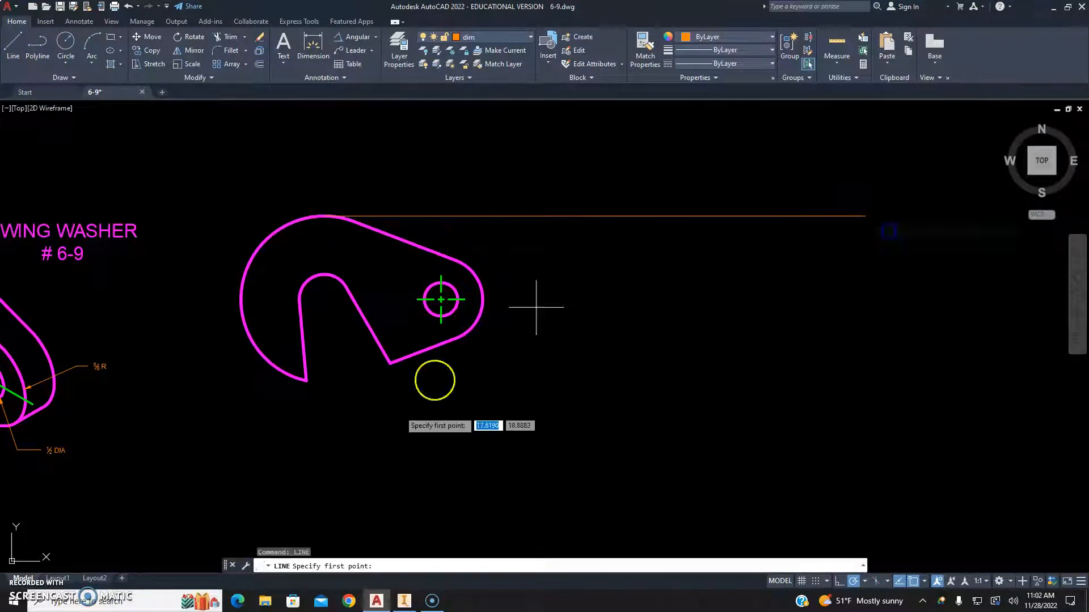
{"action": "left_click", "coordinate": [306, 380]}
{"action": "right_click", "coordinate": [912, 382]}
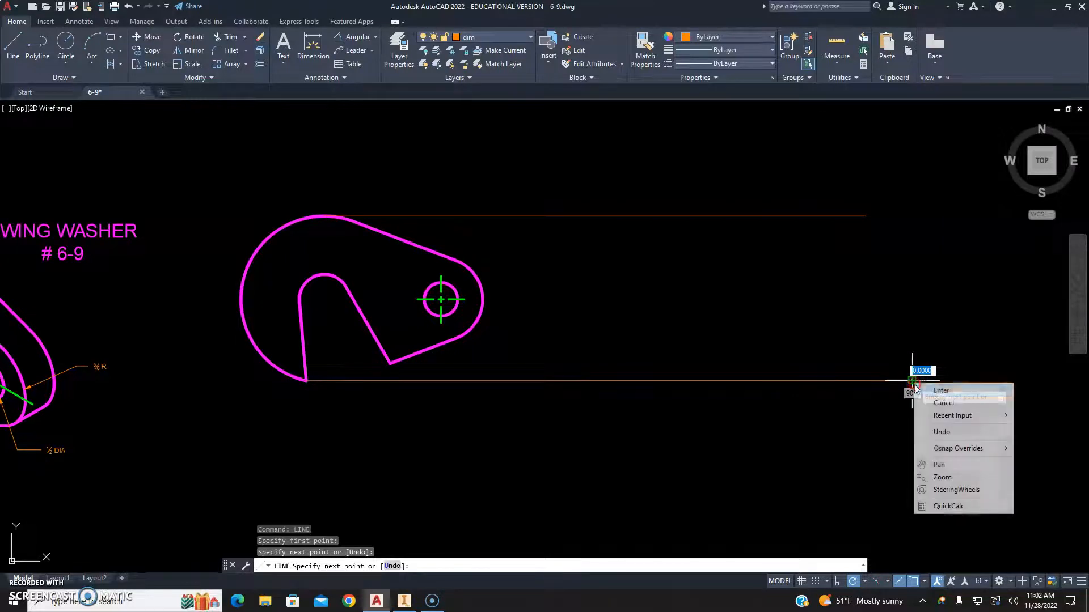
{"action": "left_click", "coordinate": [940, 390]}
- Draw a horizontal projection line to the right from the lower corner where the slot's slanted edge meets the tangent edge
{"action": "right_click", "coordinate": [714, 253]}
{"action": "left_click", "coordinate": [737, 261]}
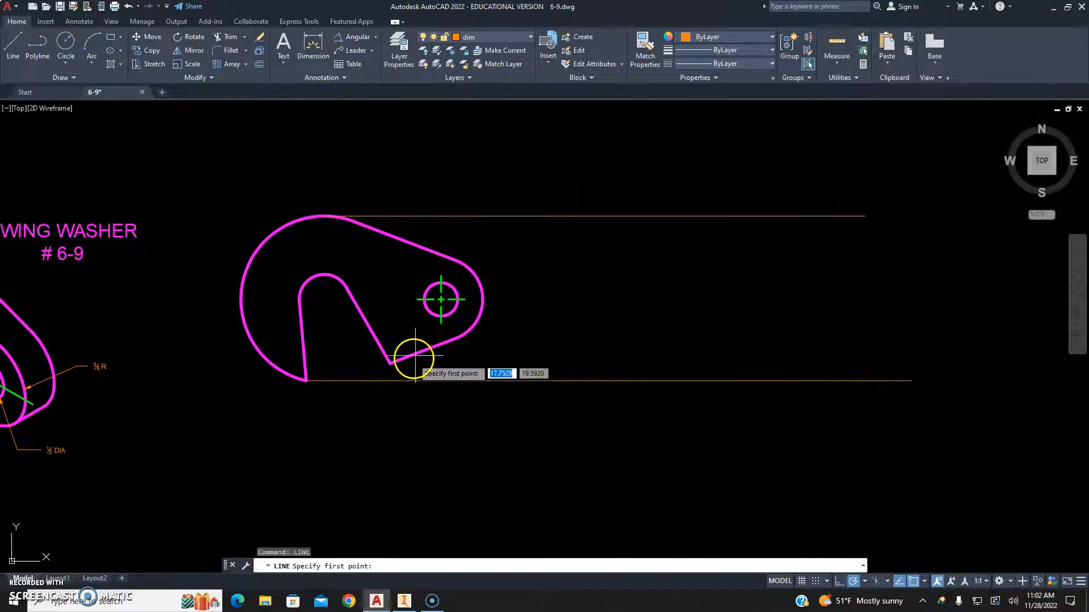
{"action": "left_click", "coordinate": [391, 362]}
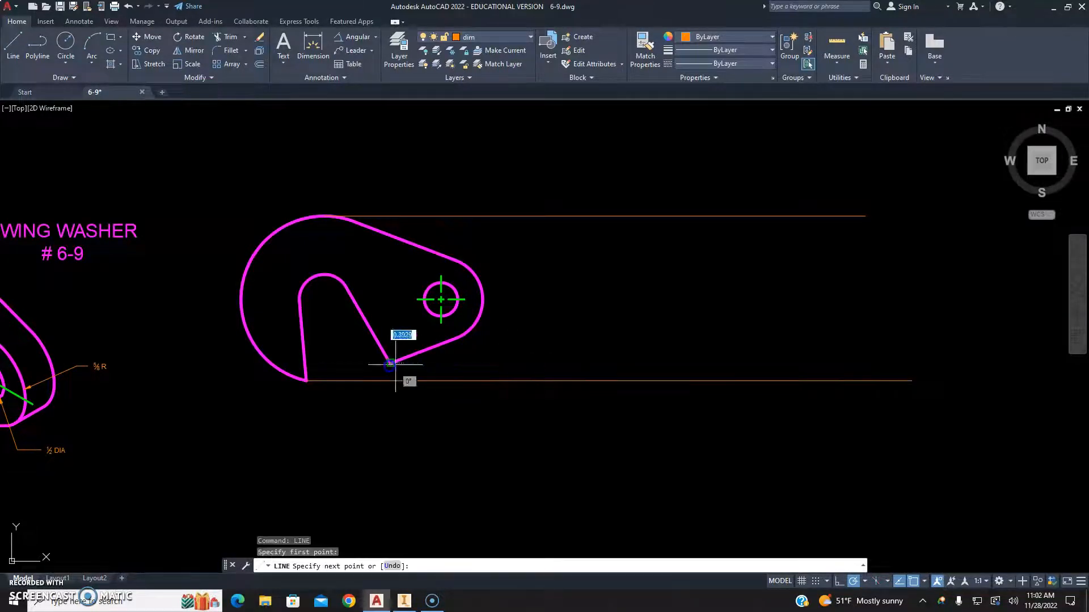
{"action": "left_click", "coordinate": [874, 362]}
{"action": "right_click", "coordinate": [875, 362]}
{"action": "left_click", "coordinate": [885, 370]}
- Draw a horizontal projection line to the right from the top quadrant of the slot's arc
{"action": "right_click", "coordinate": [717, 272]}
{"action": "left_click", "coordinate": [737, 278]}
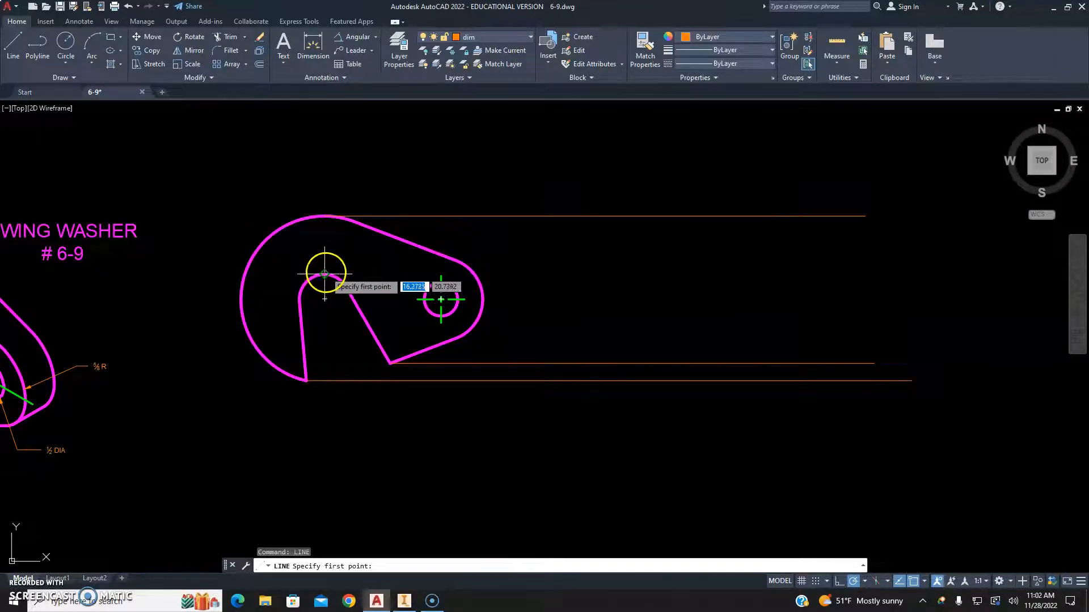
{"action": "left_click", "coordinate": [325, 274]}
{"action": "right_click", "coordinate": [891, 275]}
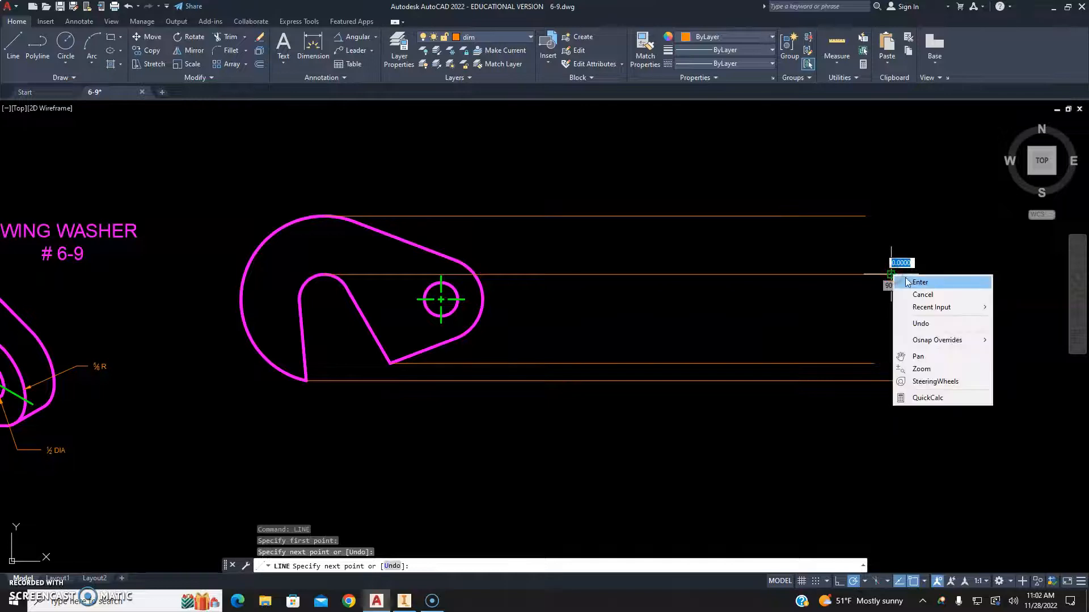
{"action": "left_click", "coordinate": [907, 282]}
- Draw a horizontal projection line to the right from the top quadrant of the small hole
{"action": "right_click", "coordinate": [903, 270]}
{"action": "left_click", "coordinate": [913, 271]}
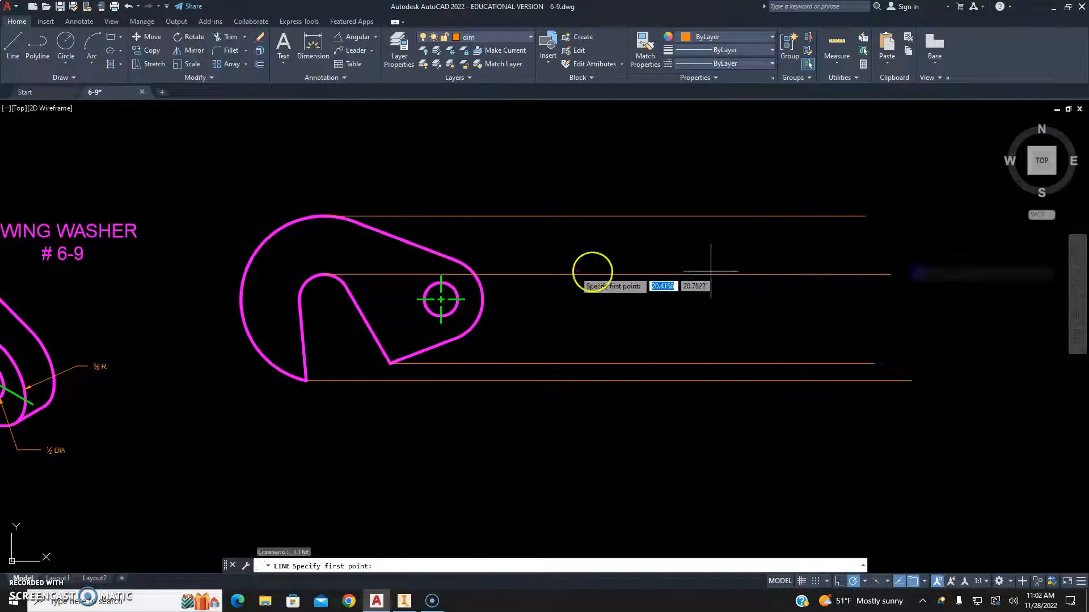
{"action": "left_click", "coordinate": [471, 285]}
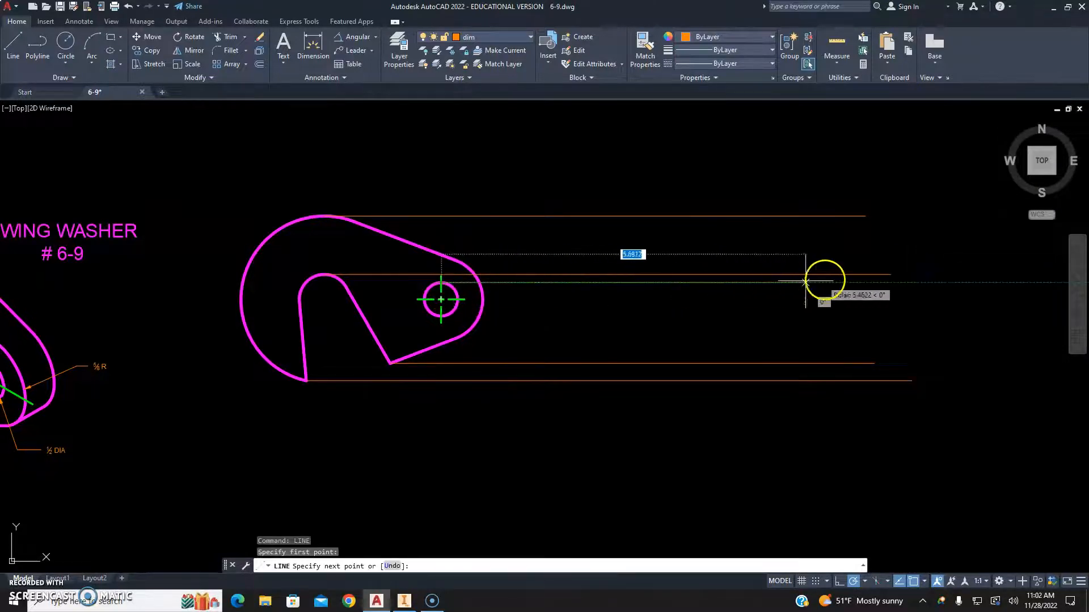
{"action": "left_click", "coordinate": [855, 282]}
{"action": "right_click", "coordinate": [855, 282]}
{"action": "left_click", "coordinate": [868, 292]}
- Draw a horizontal projection line to the right from the bottom quadrant of the small hole
{"action": "right_click", "coordinate": [880, 294]}
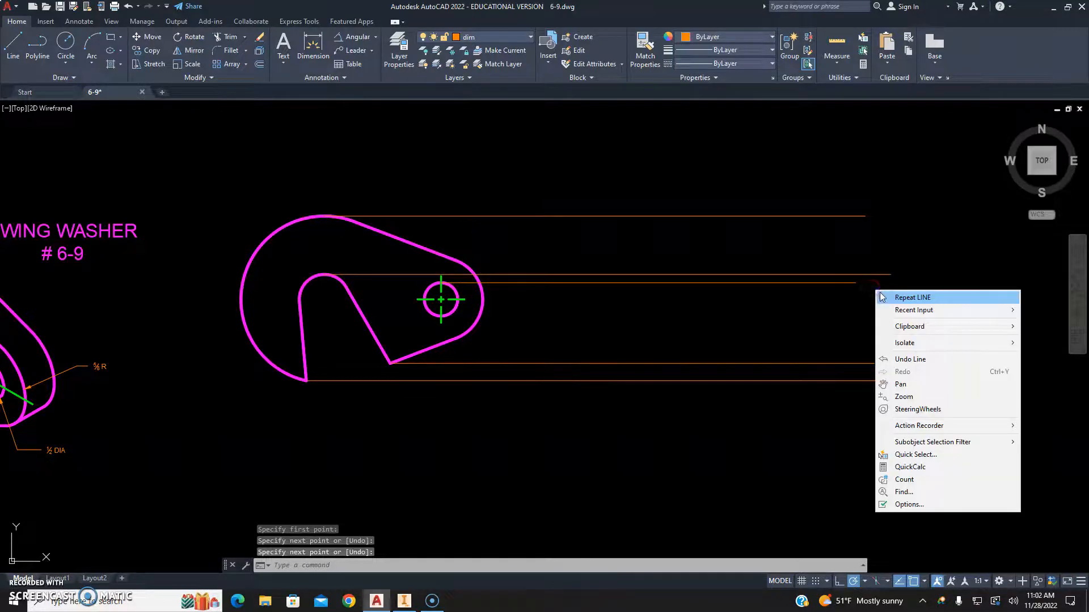
{"action": "left_click", "coordinate": [882, 297]}
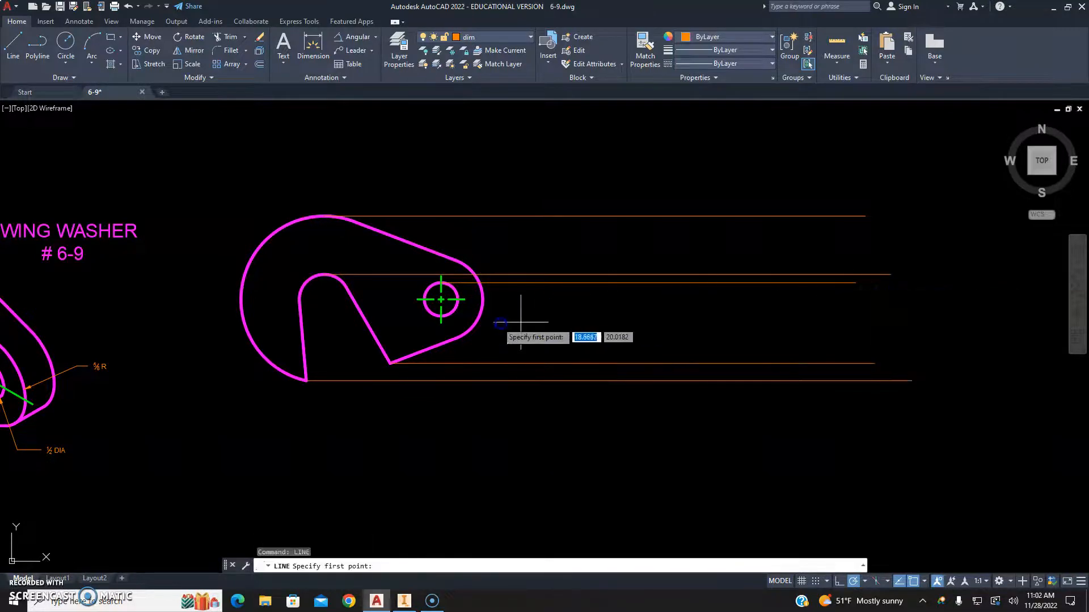
{"action": "left_click", "coordinate": [441, 316]}
{"action": "left_click", "coordinate": [847, 317]}
{"action": "right_click", "coordinate": [847, 317]}
{"action": "left_click", "coordinate": [864, 328]}
- Draw a horizontal projection line to the right from the center of the small hole
{"action": "right_click", "coordinate": [856, 303]}
{"action": "left_click", "coordinate": [867, 311]}
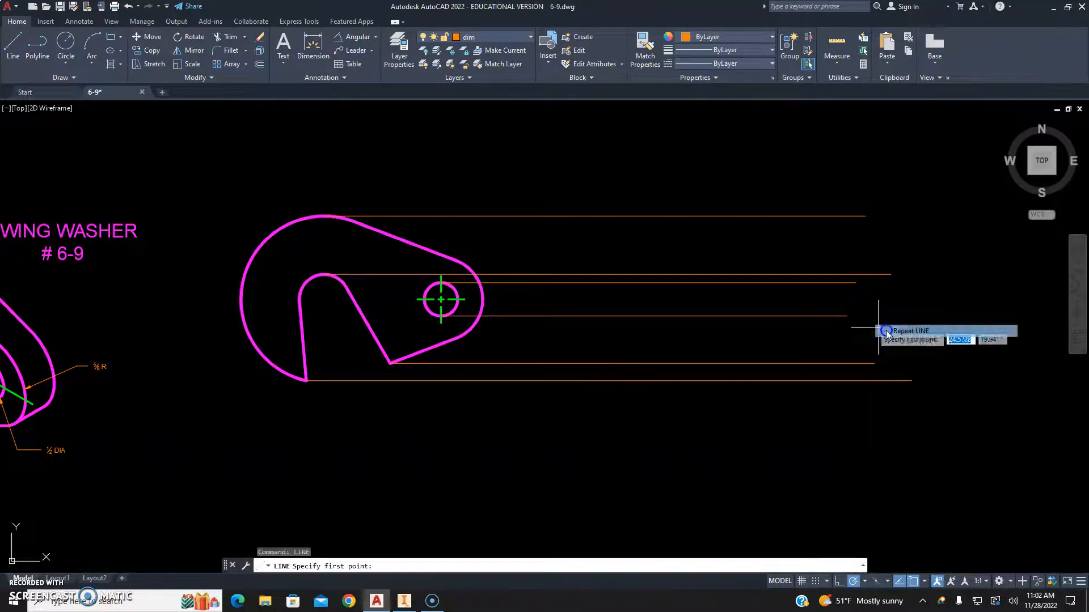
{"action": "left_click", "coordinate": [446, 299]}
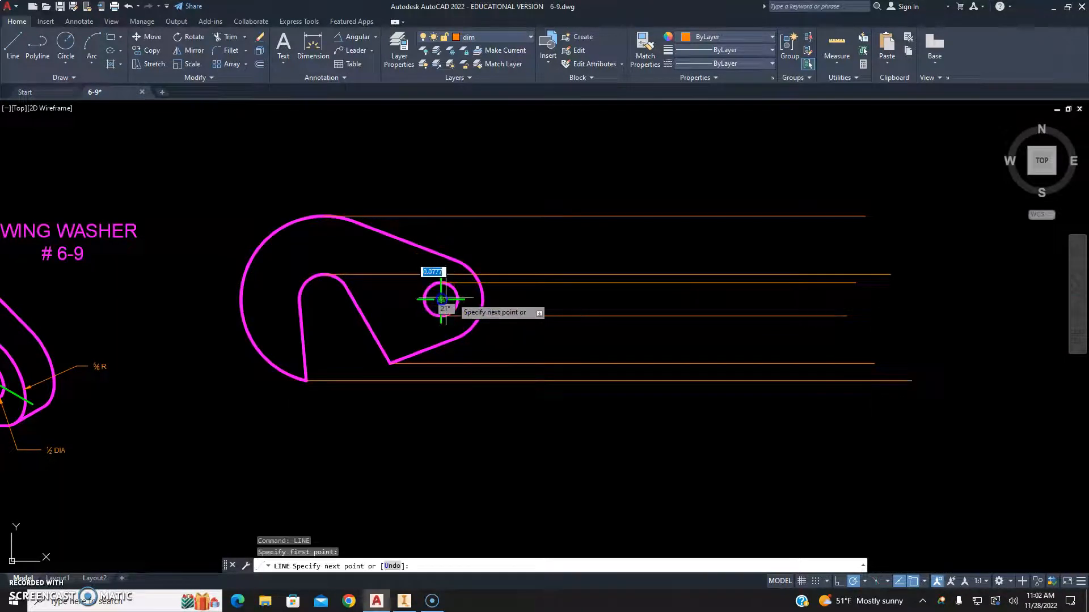
{"action": "left_click", "coordinate": [754, 276]}
{"action": "key", "text": "Escape"}
{"action": "key", "text": "Escape"}
- On the object layer, draw the side view's vertical left edge from the uppermost projection line to the lowest one
{"action": "left_click", "coordinate": [491, 38]}
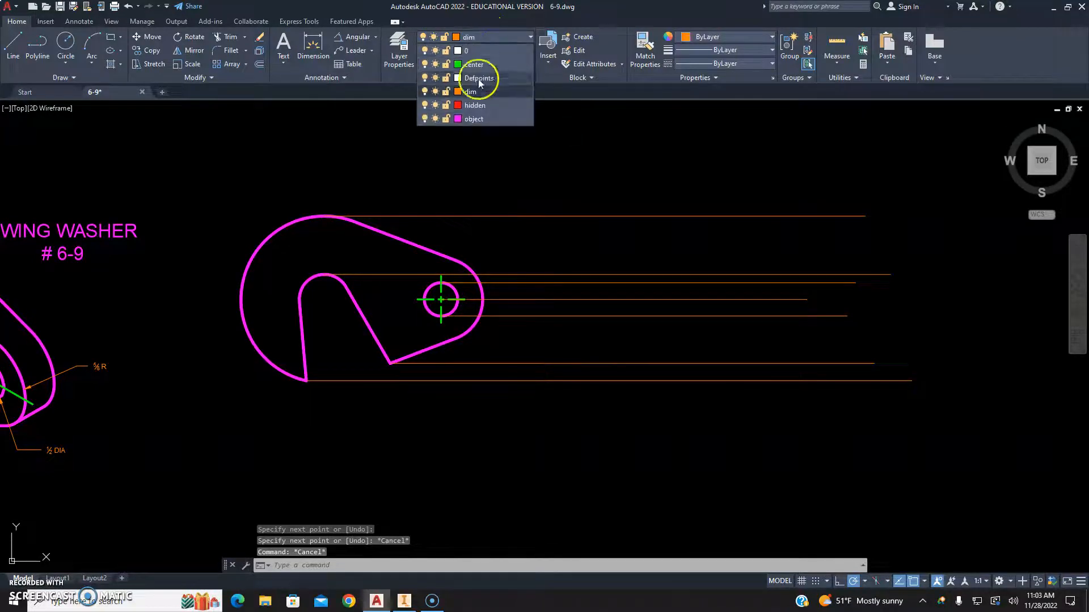
{"action": "left_click", "coordinate": [474, 119]}
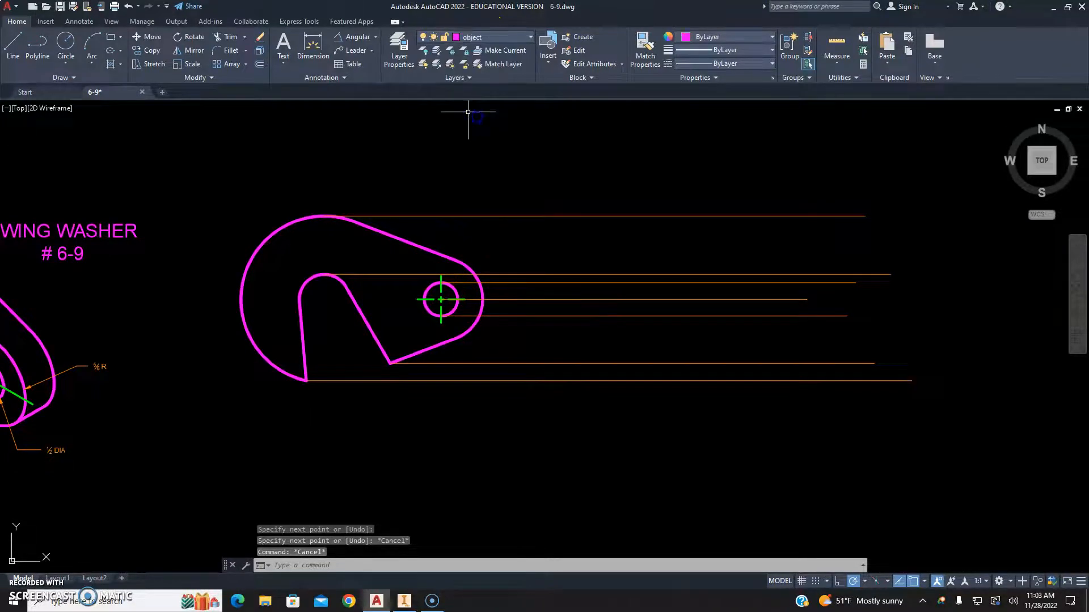
{"action": "left_click", "coordinate": [12, 42]}
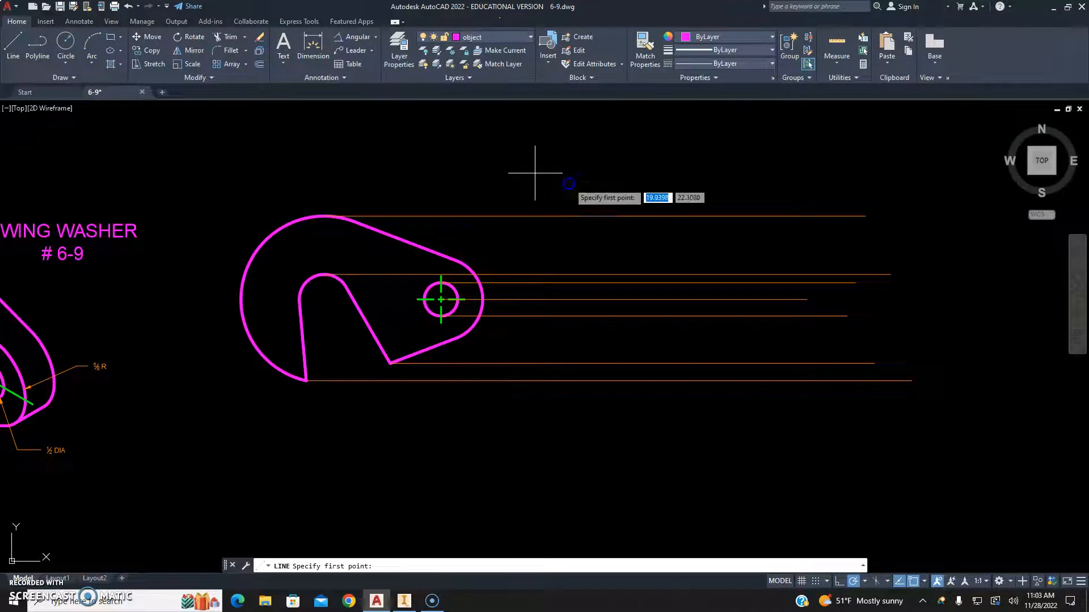
{"action": "left_click", "coordinate": [595, 215]}
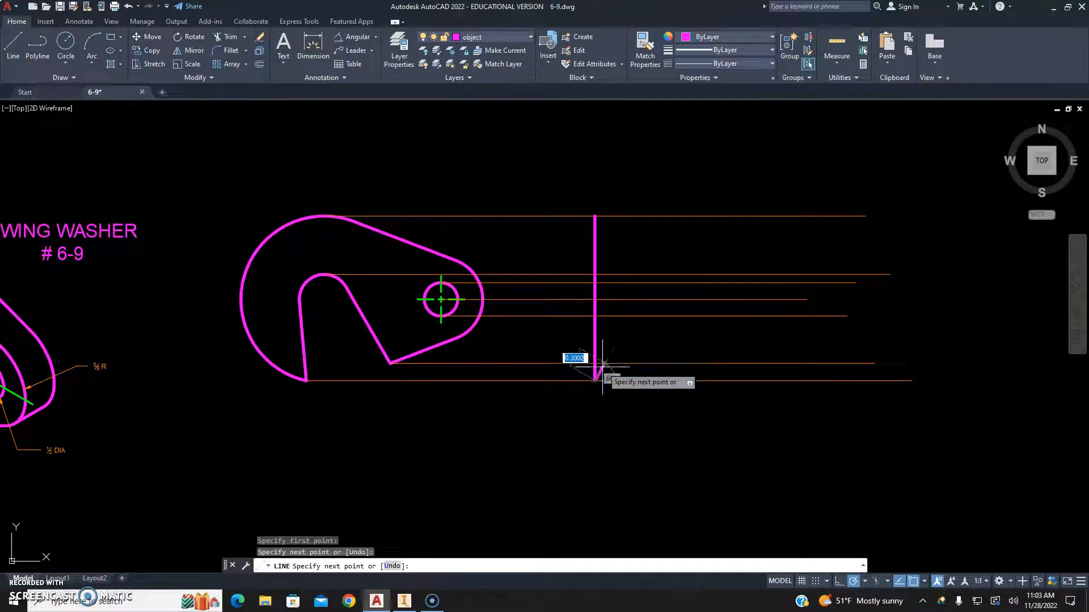
{"action": "key", "text": "Escape"}
{"action": "key", "text": "Escape"}
- Offset the side view's vertical edge 0.5 to the right
{"action": "scroll", "coordinate": [569, 316], "scroll_direction": "down", "scroll_amount": 5}
{"action": "scroll", "coordinate": [401, 348], "scroll_direction": "up", "scroll_amount": 8}
{"action": "middle_click_drag", "start_coordinate": [456, 133], "coordinate": [378, 241]}
{"action": "scroll", "coordinate": [442, 215], "scroll_direction": "down", "scroll_amount": 5}
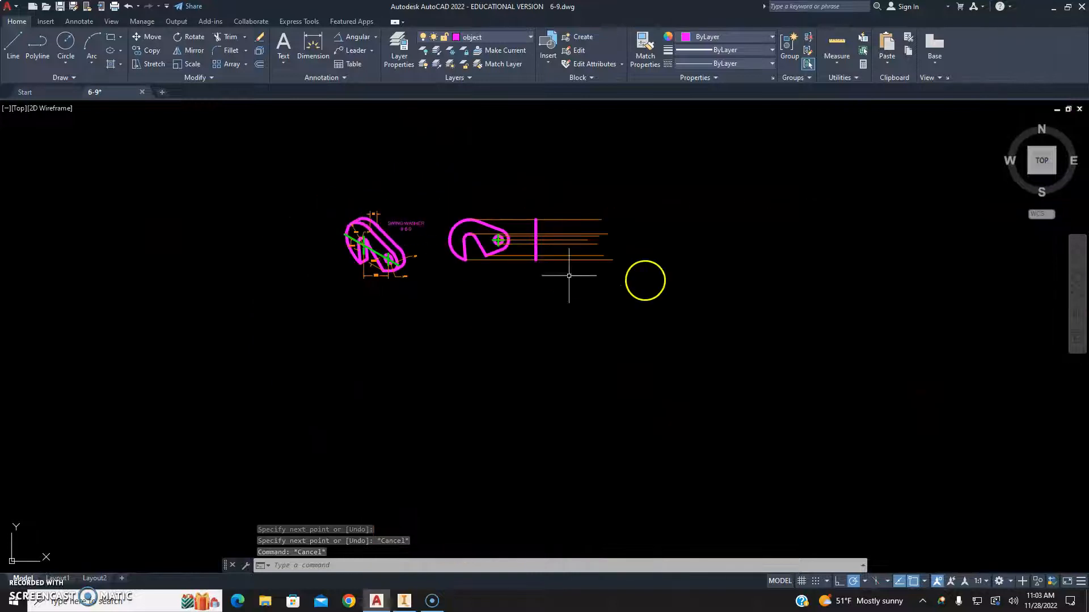
{"action": "scroll", "coordinate": [513, 231], "scroll_direction": "up", "scroll_amount": 3}
{"action": "type", "text": "offs"}
{"action": "key", "text": "Return"}
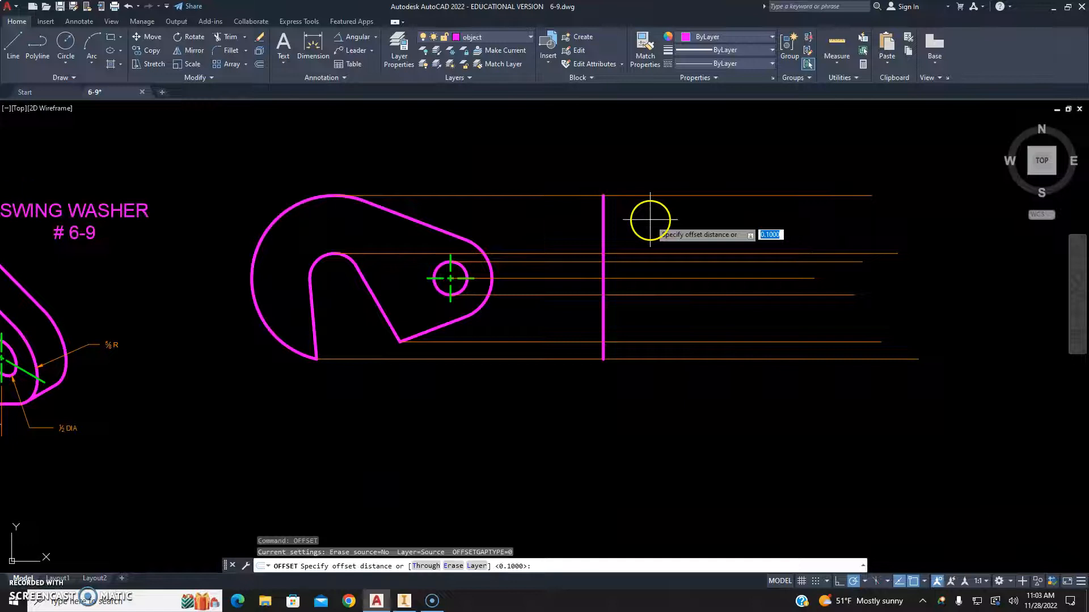
{"action": "type", "text": ".5"}
{"action": "key", "text": "Return"}
{"action": "left_click", "coordinate": [603, 225]}
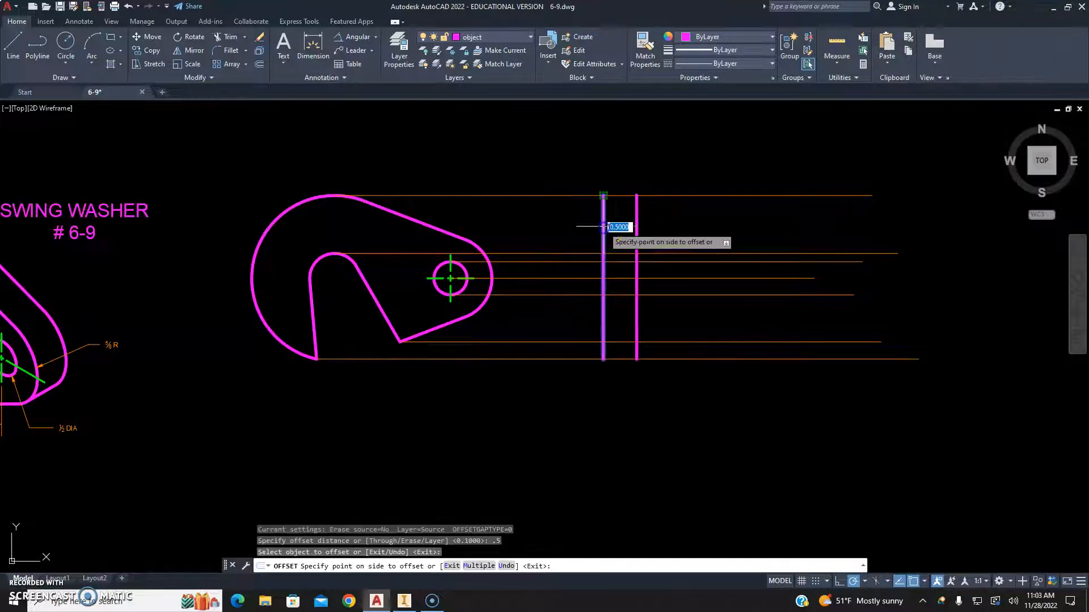
{"action": "left_click", "coordinate": [690, 213]}
{"action": "key", "text": "Escape"}
{"action": "key", "text": "Escape"}
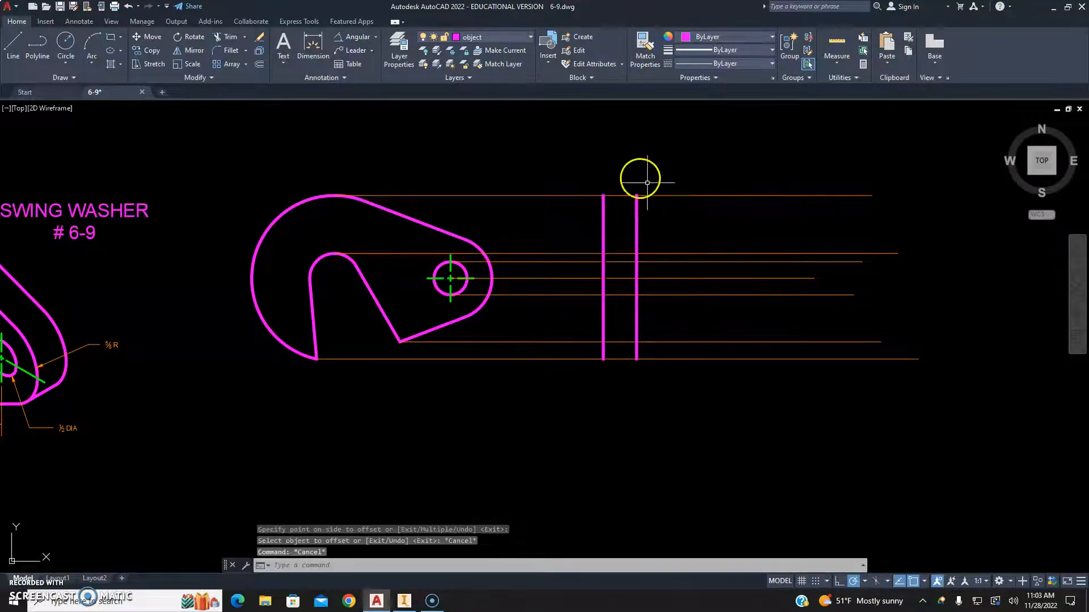
- Close the top of the side view with a line between the upper ends of the two vertical edges
{"action": "type", "text": "l"}
{"action": "key", "text": "Return"}
{"action": "left_click", "coordinate": [602, 196]}
{"action": "left_click", "coordinate": [637, 196]}
{"action": "right_click", "coordinate": [669, 167]}
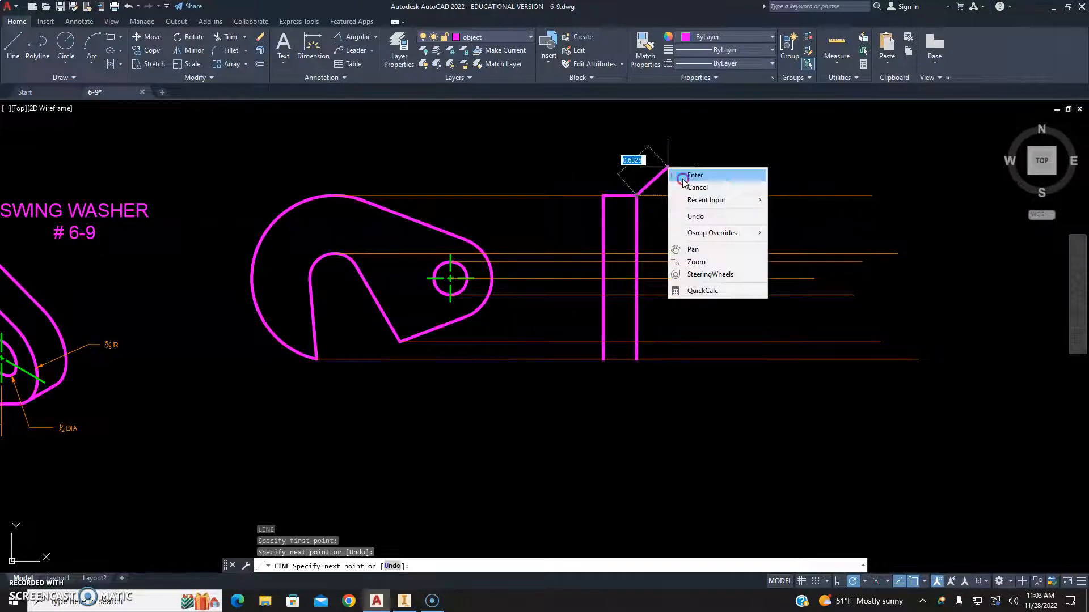
{"action": "left_click", "coordinate": [682, 178]}
- Close the bottom of the side view with a line between the lower ends of the two vertical edges
{"action": "right_click", "coordinate": [688, 179]}
{"action": "left_click", "coordinate": [710, 186]}
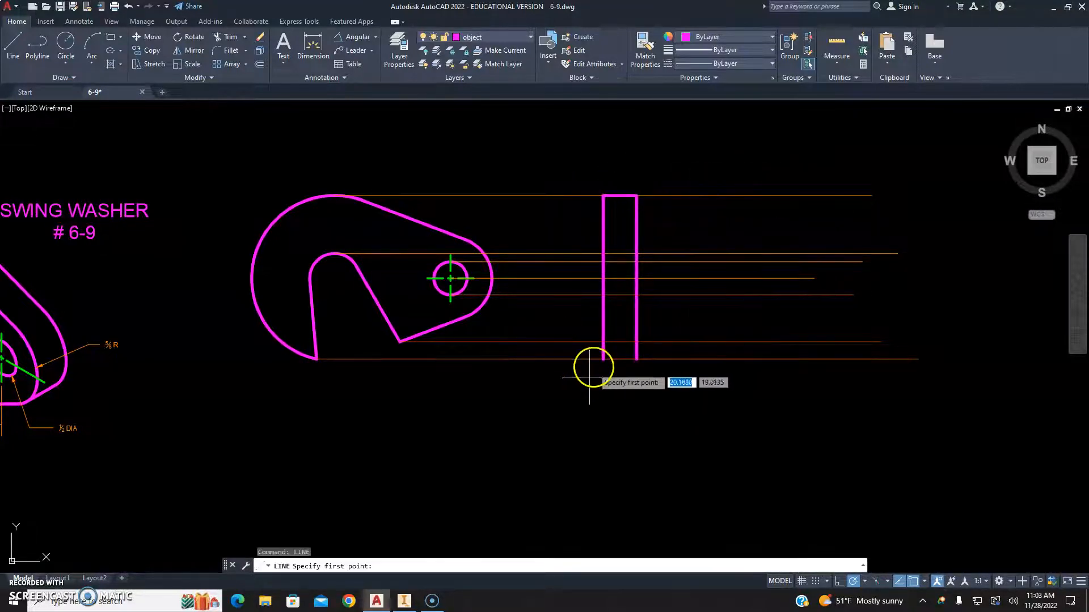
{"action": "left_click", "coordinate": [603, 359]}
{"action": "left_click", "coordinate": [636, 359]}
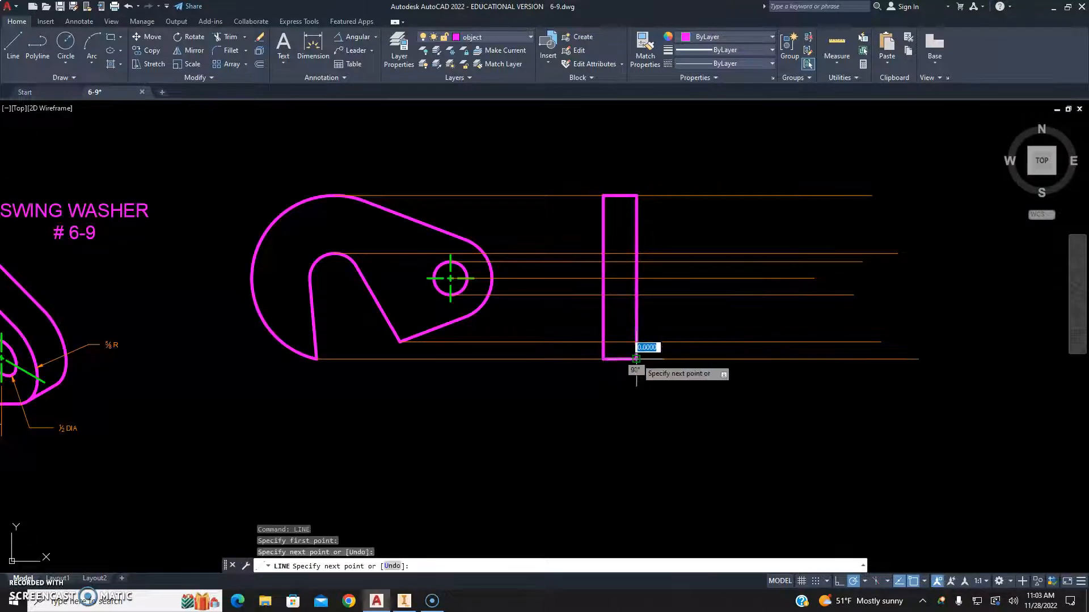
{"action": "key", "text": "Escape"}
{"action": "key", "text": "Escape"}
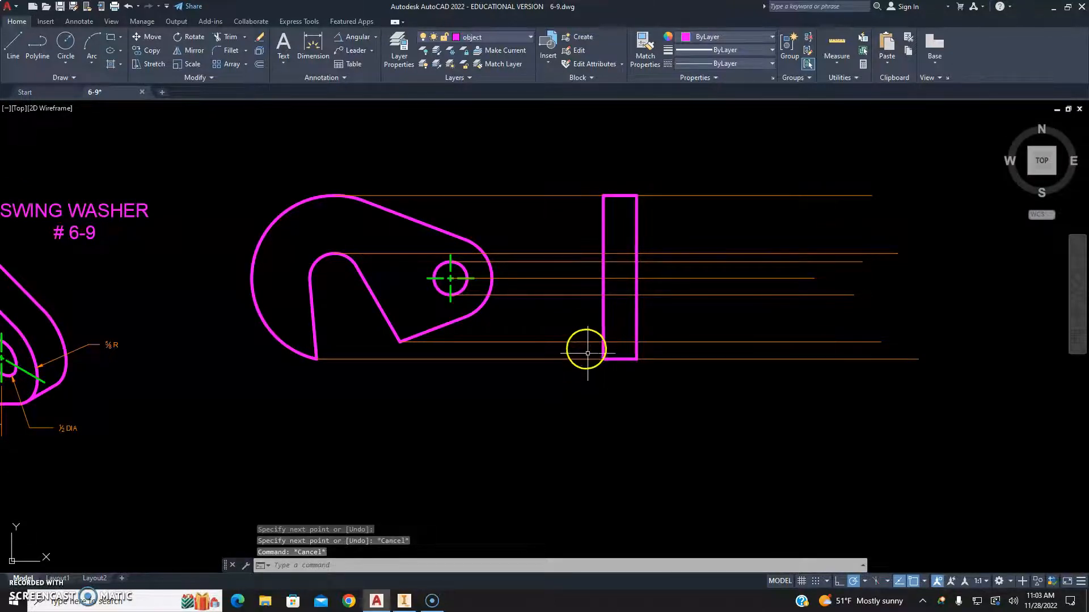
- Draw a visible edge across the side view along the projection line from the front view's lower slot corner
{"action": "scroll", "coordinate": [574, 327], "scroll_direction": "up", "scroll_amount": 4}
{"action": "middle_click_drag", "start_coordinate": [523, 282], "coordinate": [576, 350]}
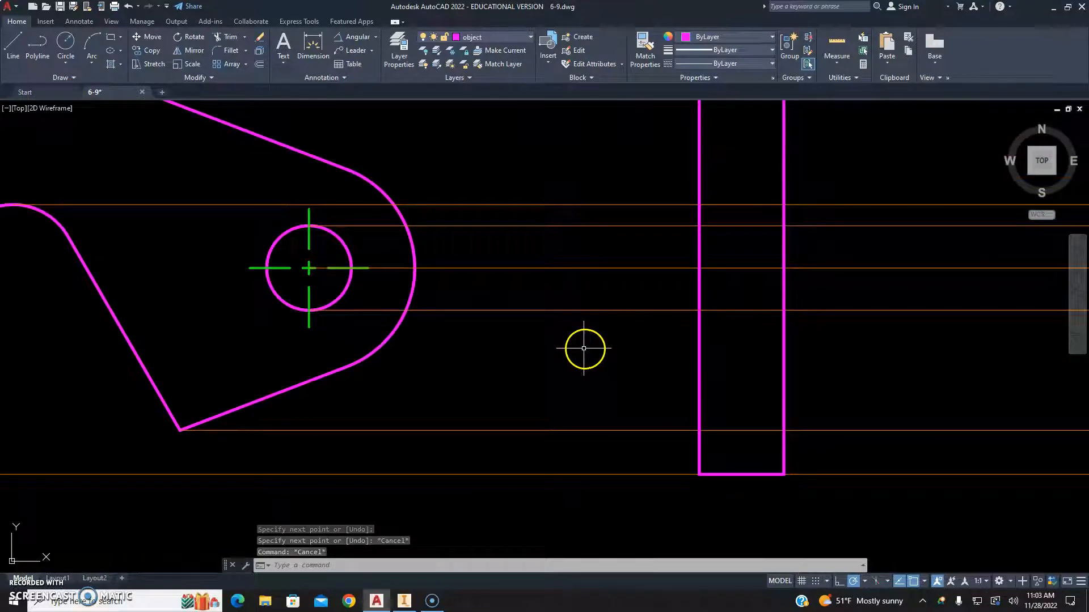
{"action": "scroll", "coordinate": [583, 347], "scroll_direction": "down", "scroll_amount": 4}
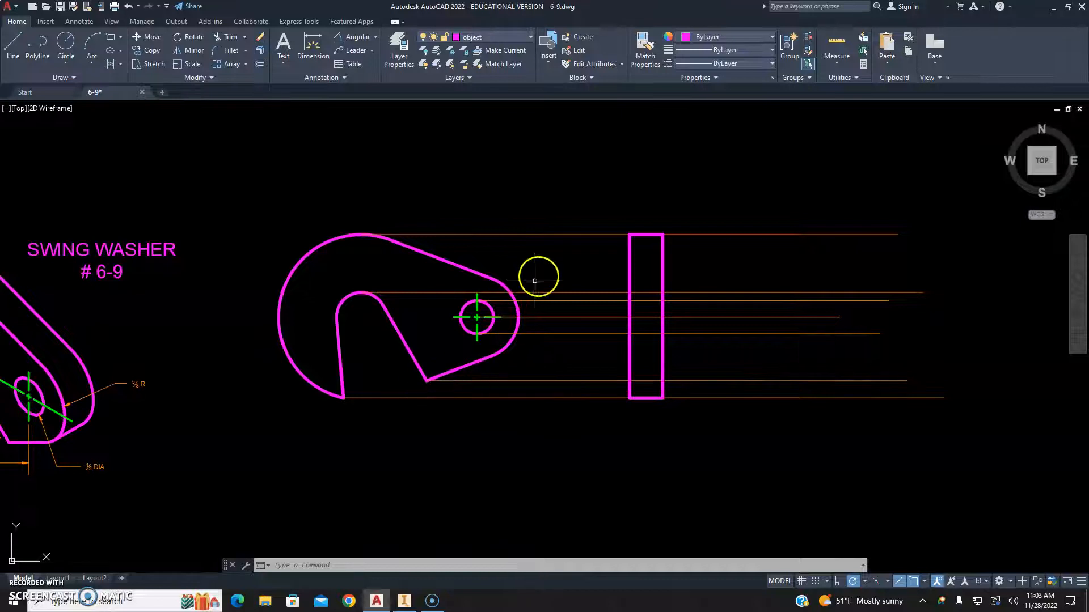
{"action": "type", "text": "l"}
{"action": "key", "text": "Return"}
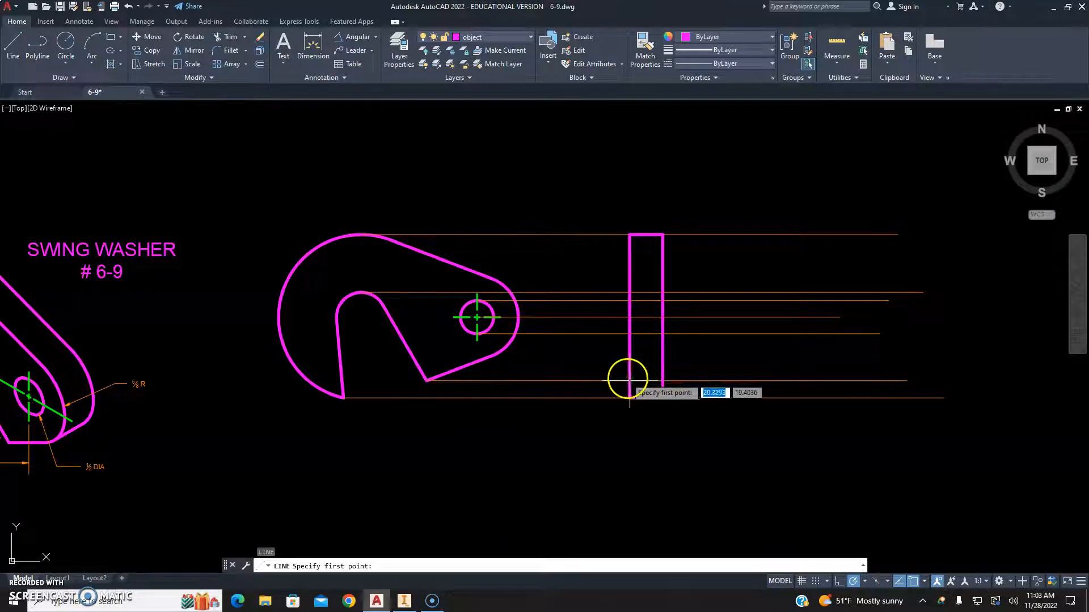
{"action": "left_click", "coordinate": [629, 381]}
{"action": "left_click", "coordinate": [660, 380]}
{"action": "key", "text": "Escape"}
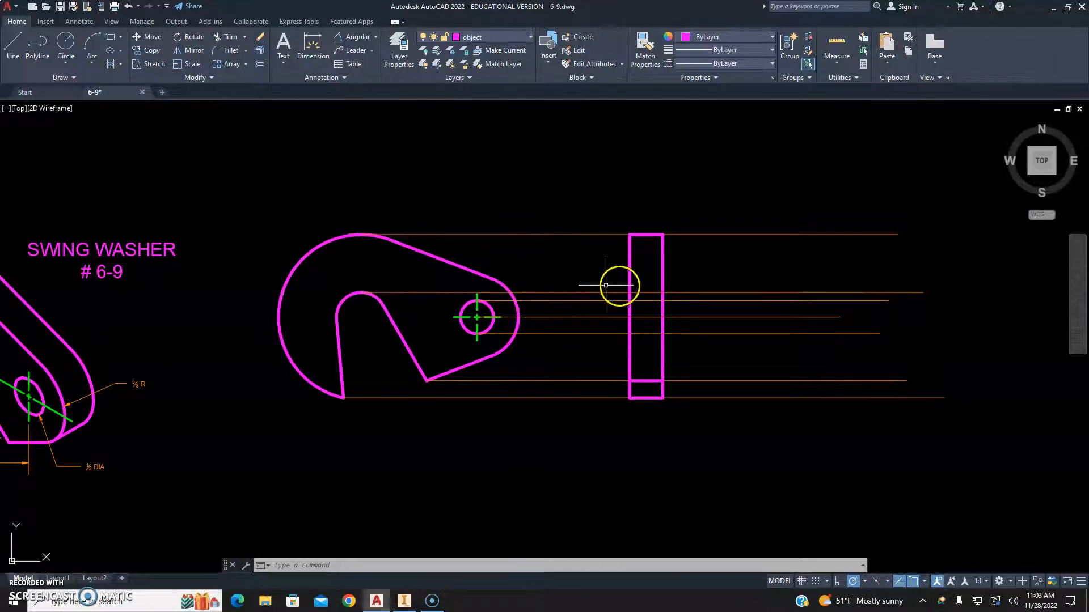
- Erase the uppermost and the two lowest projection lines, keeping those from the slot arc and the small hole
{"action": "left_click", "coordinate": [578, 235]}
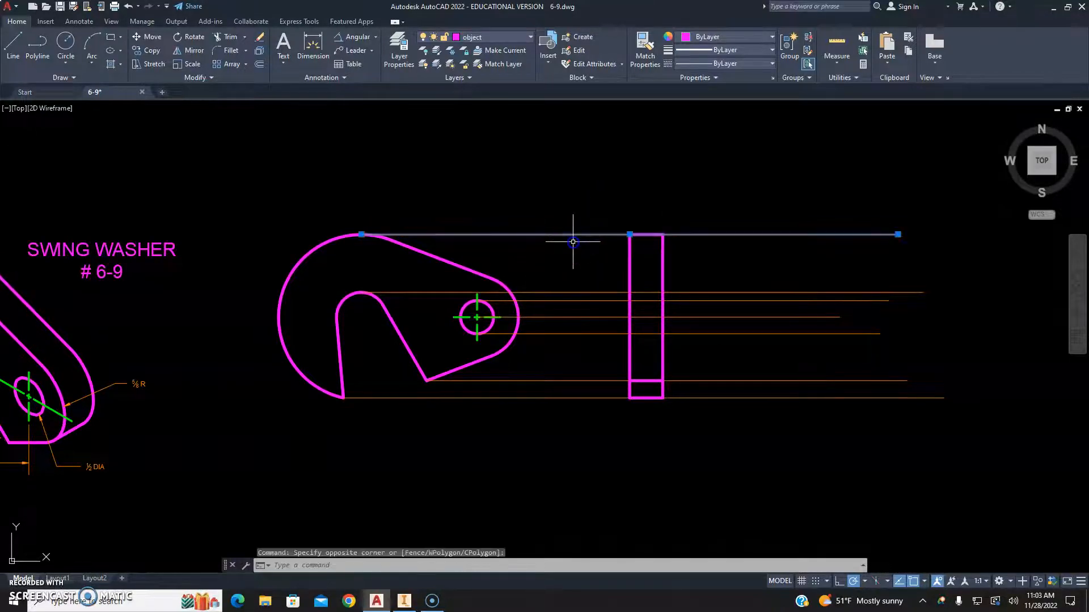
{"action": "left_click", "coordinate": [547, 418]}
{"action": "key", "text": "Delete"}
- Make hidden the current layer
{"action": "scroll", "coordinate": [653, 313], "scroll_direction": "up", "scroll_amount": 6}
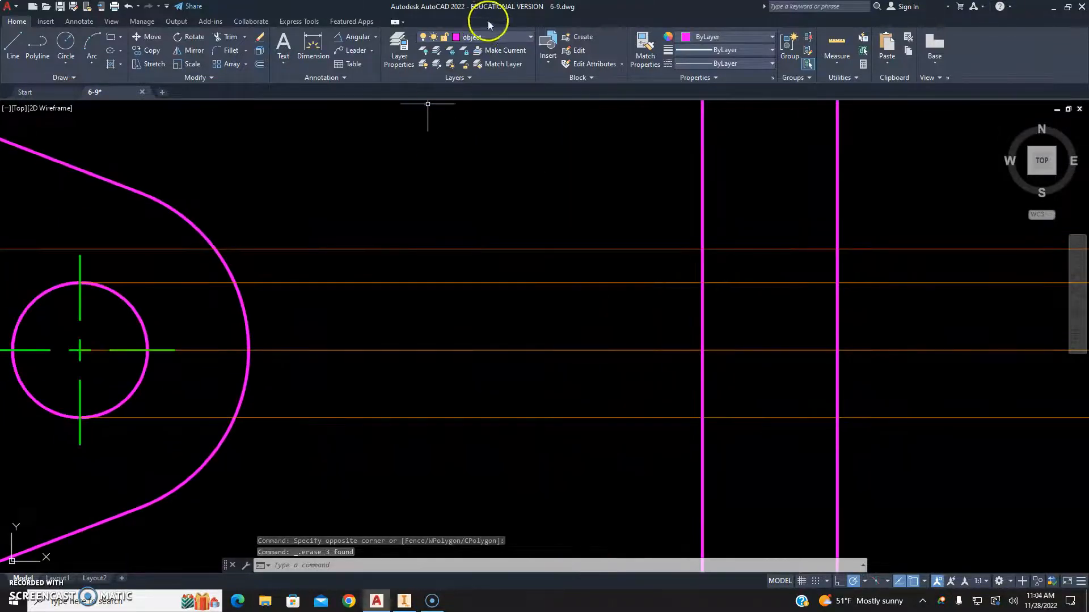
{"action": "left_click", "coordinate": [485, 37]}
{"action": "left_click", "coordinate": [475, 106]}
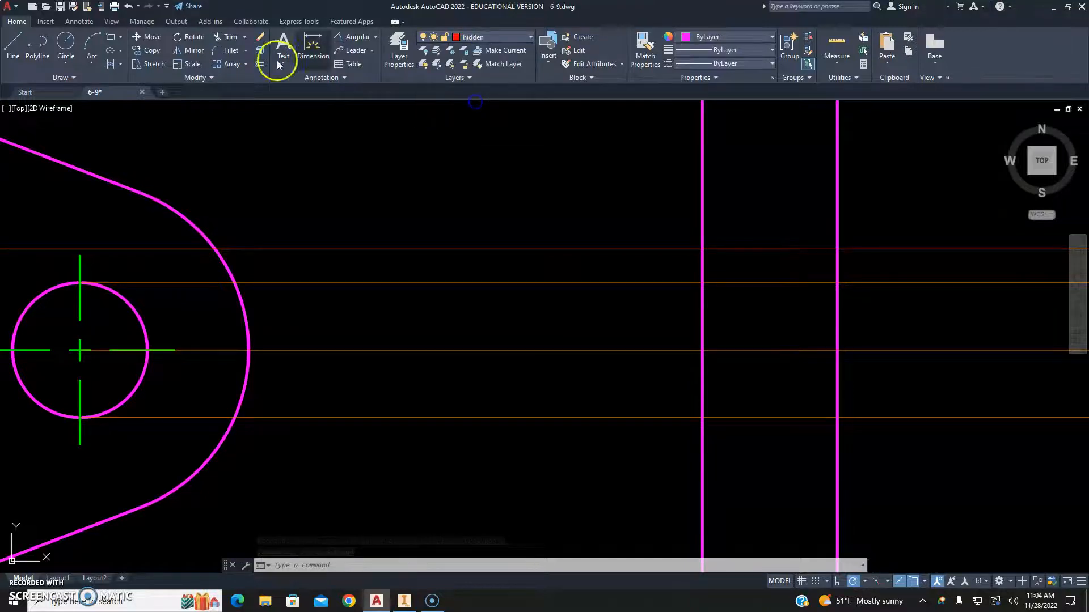
- Draw a hidden line across the side view along the projection line from the front view's slot arc
{"action": "left_click", "coordinate": [13, 43]}
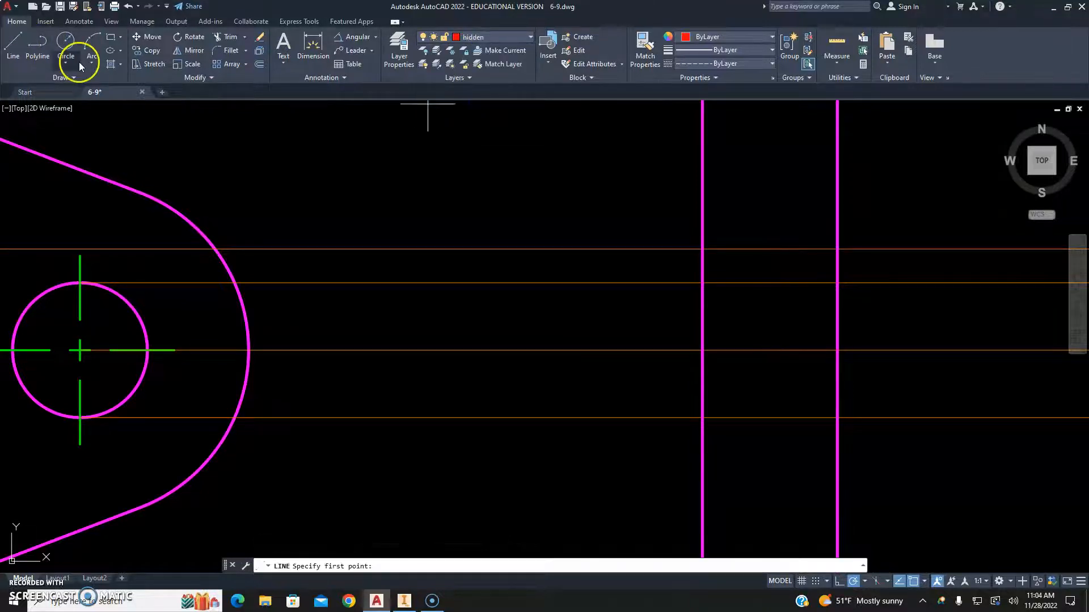
{"action": "left_click", "coordinate": [702, 249]}
{"action": "left_click", "coordinate": [837, 248]}
{"action": "right_click", "coordinate": [899, 227]}
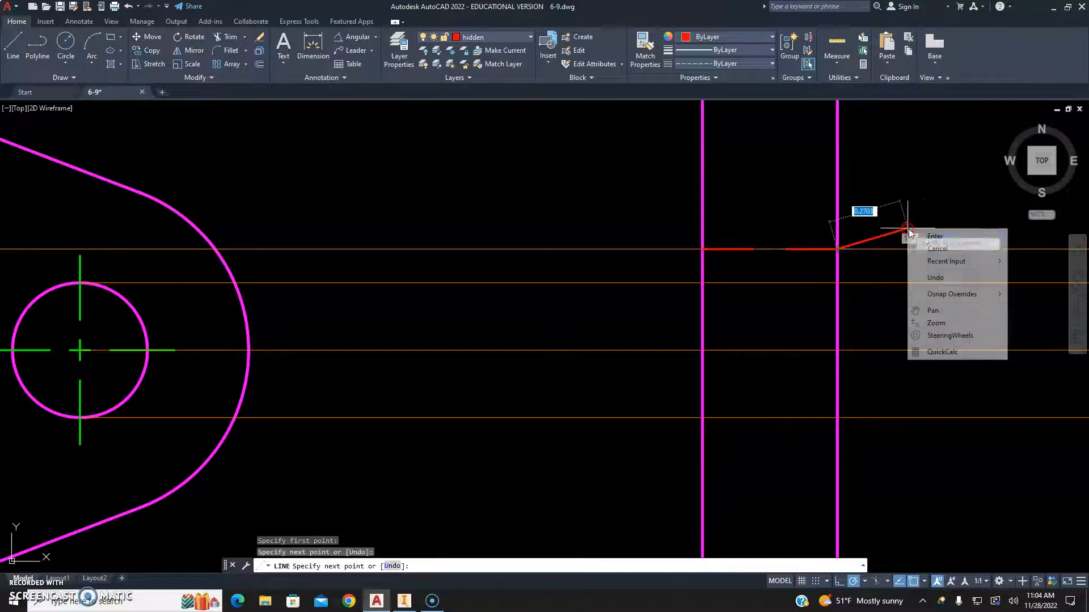
{"action": "left_click", "coordinate": [907, 232]}
- Draw a hidden line across the side view along the projection line from the upper edge of the small hole
{"action": "right_click", "coordinate": [920, 231]}
{"action": "left_click", "coordinate": [936, 242]}
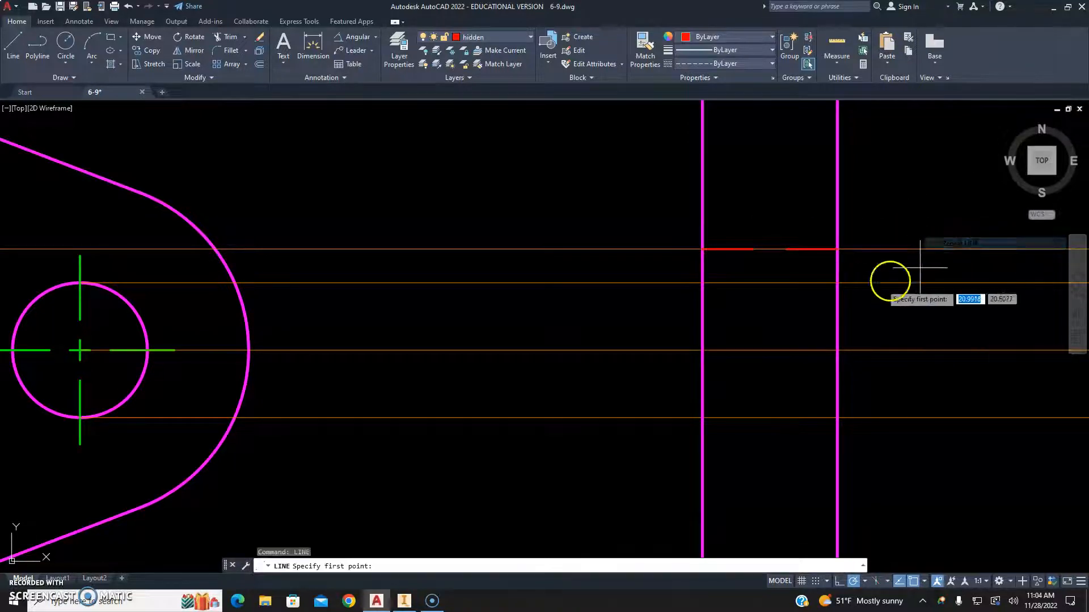
{"action": "left_click", "coordinate": [703, 283]}
{"action": "left_click", "coordinate": [838, 283]}
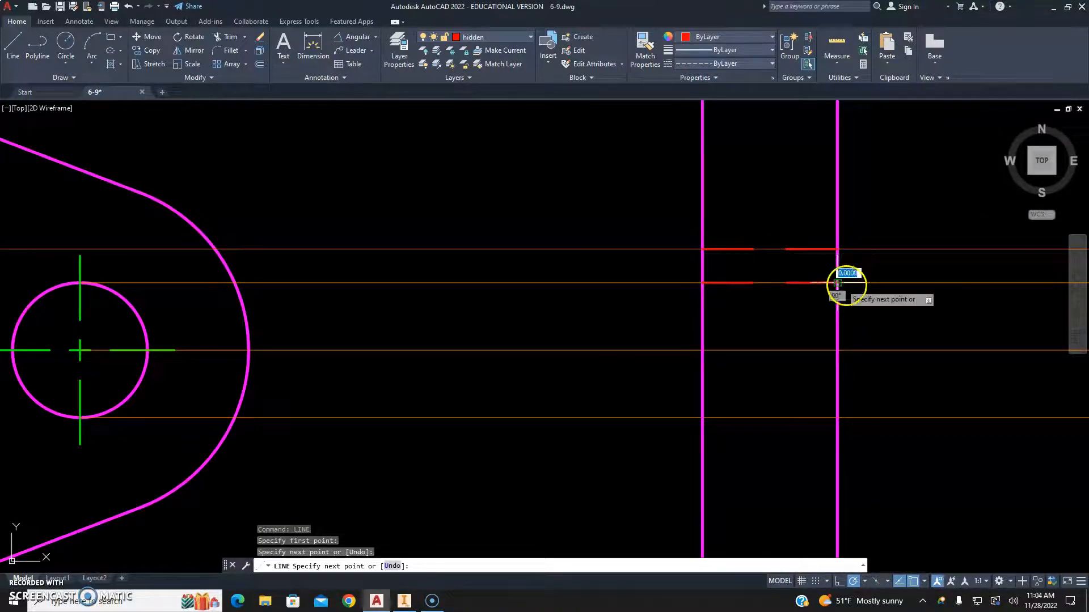
{"action": "right_click", "coordinate": [850, 291]}
{"action": "left_click", "coordinate": [863, 297]}
- Draw a hidden line across the side view along the projection line from the lower edge of the small hole
{"action": "right_click", "coordinate": [904, 294]}
{"action": "left_click", "coordinate": [937, 307]}
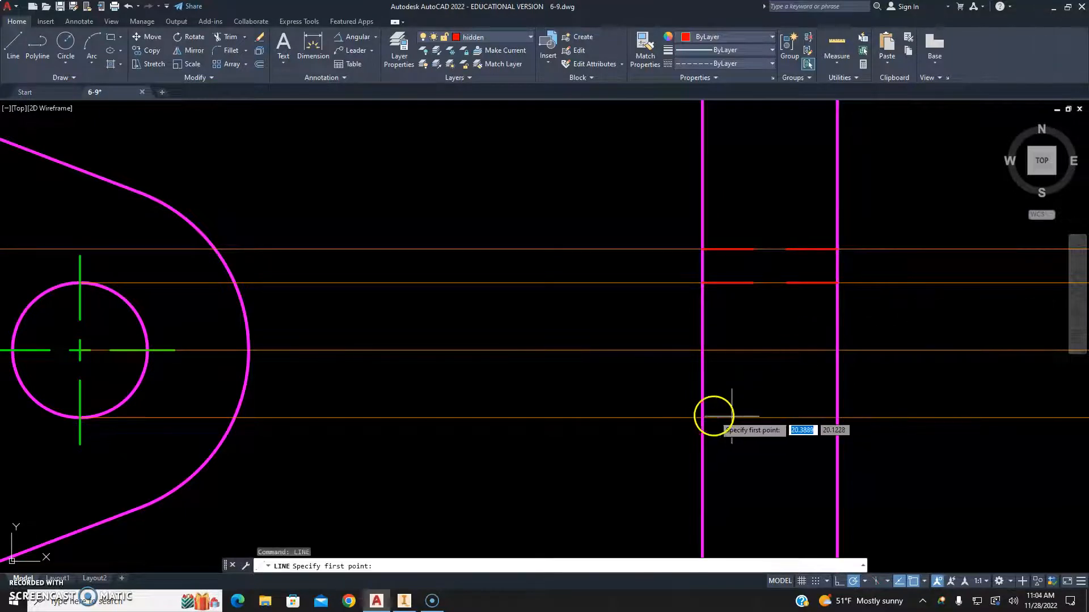
{"action": "left_click", "coordinate": [702, 418]}
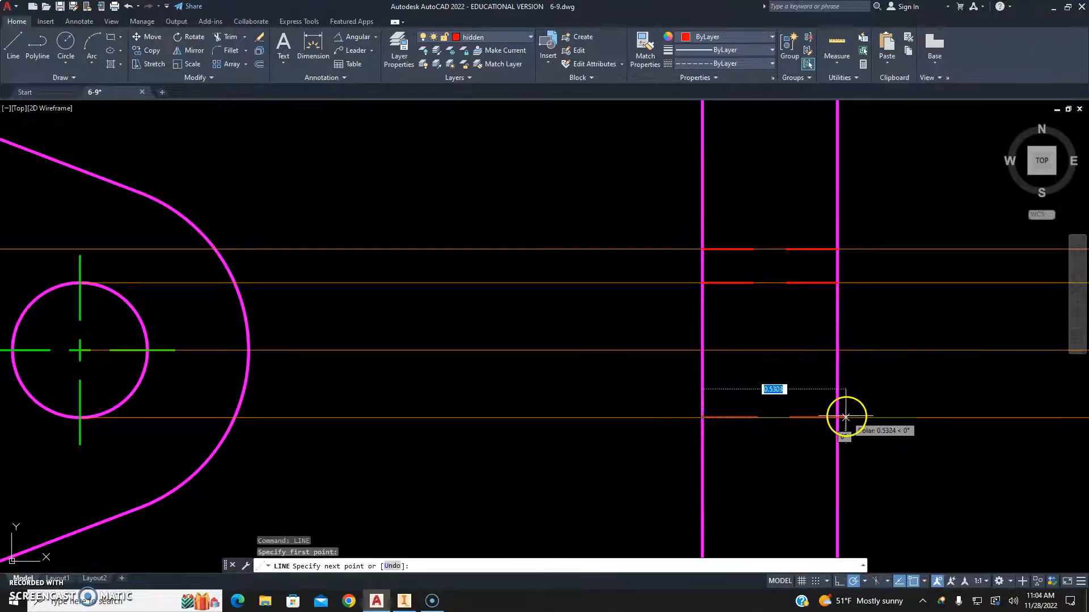
{"action": "left_click", "coordinate": [837, 418]}
{"action": "key", "text": "Escape"}
{"action": "key", "text": "Escape"}
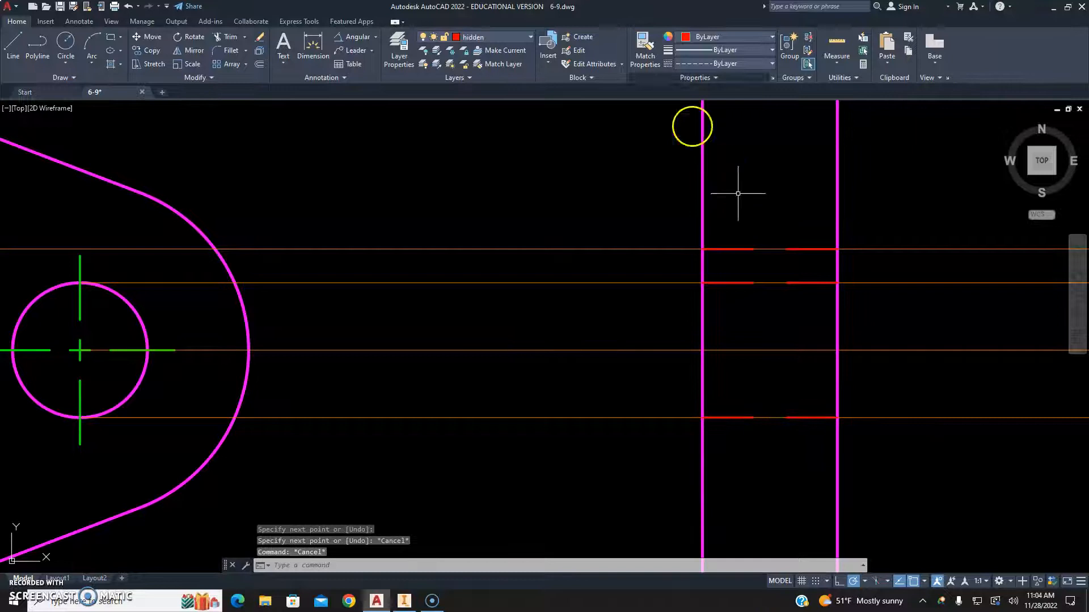
- Make center the current layer and draw a center line across the side view along the projection line from the hole's center
{"action": "left_click", "coordinate": [508, 36]}
{"action": "left_click", "coordinate": [474, 68]}
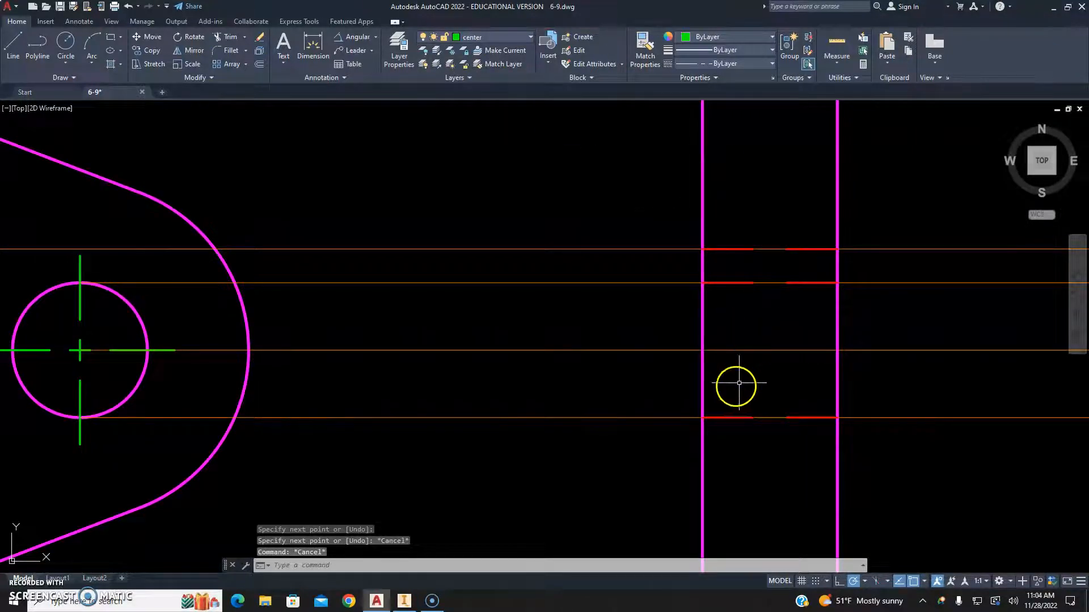
{"action": "type", "text": "l"}
{"action": "key", "text": "Return"}
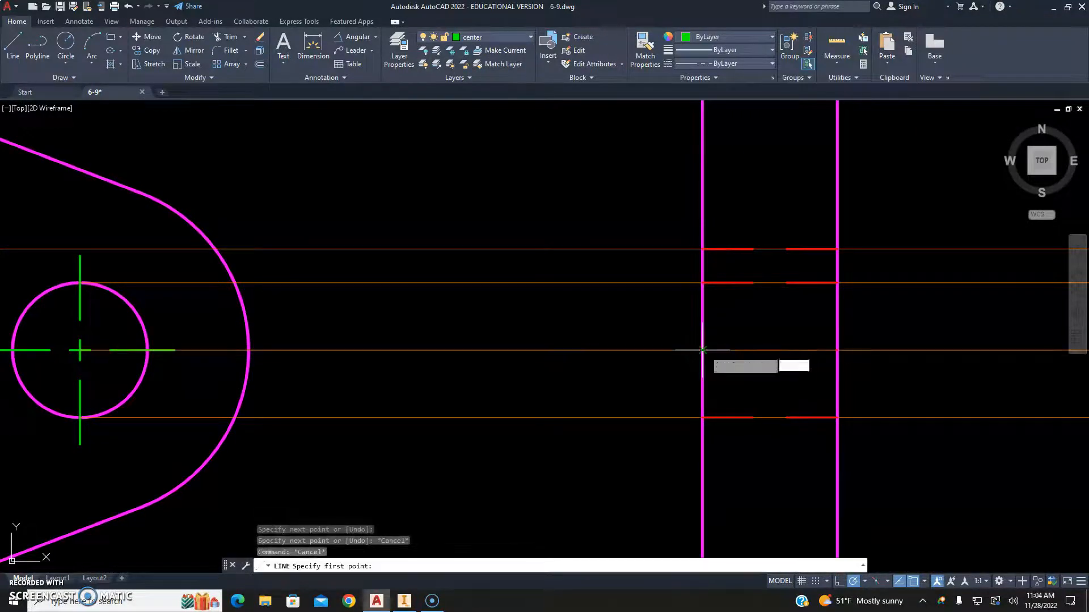
{"action": "left_click", "coordinate": [702, 350]}
{"action": "left_click", "coordinate": [837, 350]}
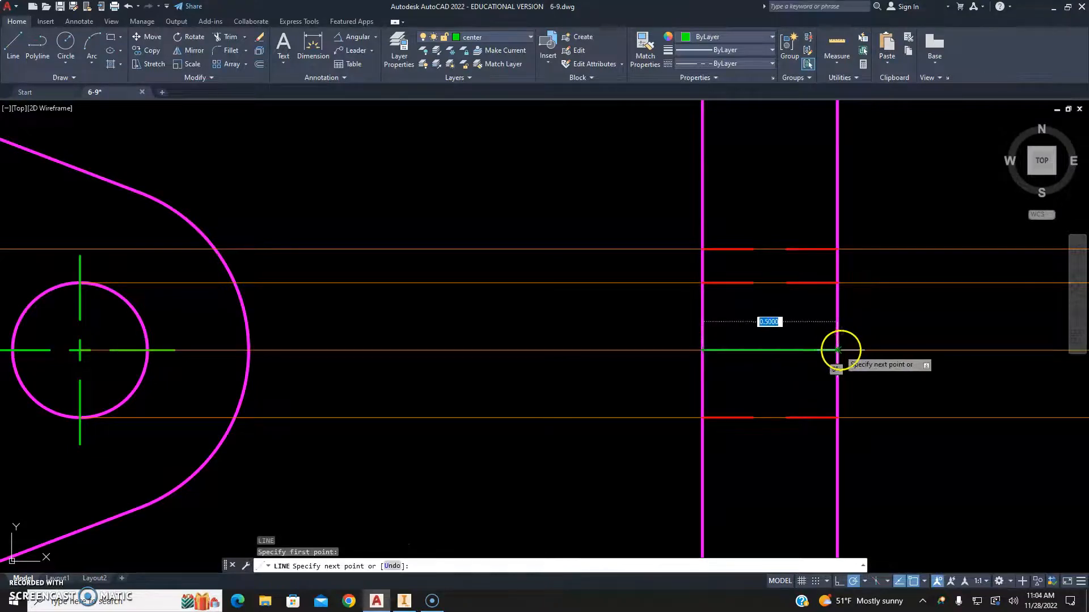
{"action": "key", "text": "Escape"}
- Erase the four remaining horizontal projection lines between the front view and the side view
{"action": "left_click", "coordinate": [637, 219]}
{"action": "left_click", "coordinate": [534, 459]}
{"action": "key", "text": "Delete"}
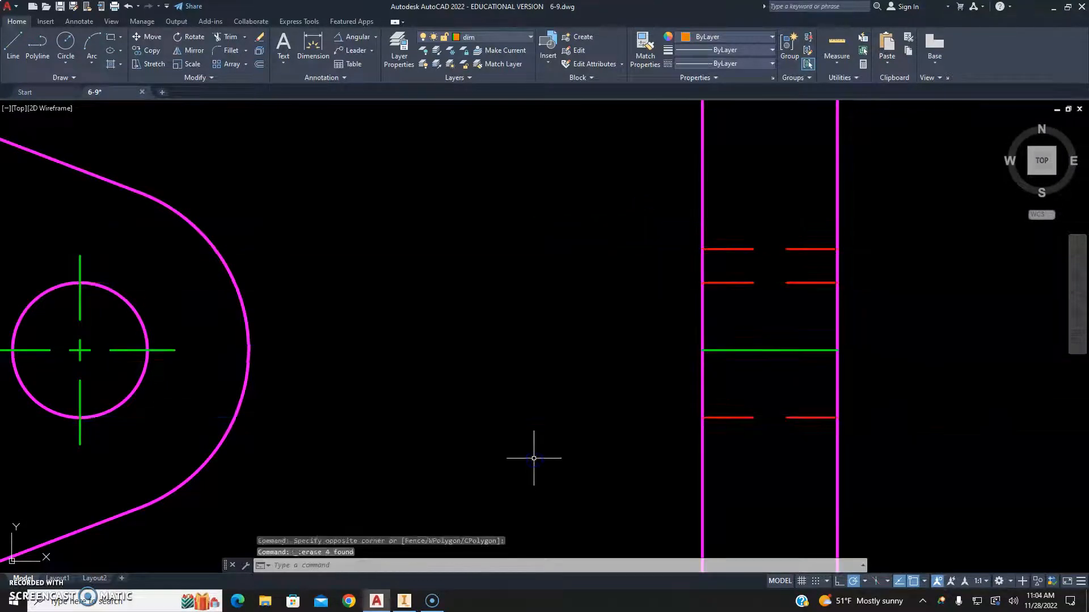
- Extend both ends of the side view's center line 0.1 beyond the vertical edges
{"action": "left_click", "coordinate": [737, 369]}
{"action": "left_click", "coordinate": [709, 340]}
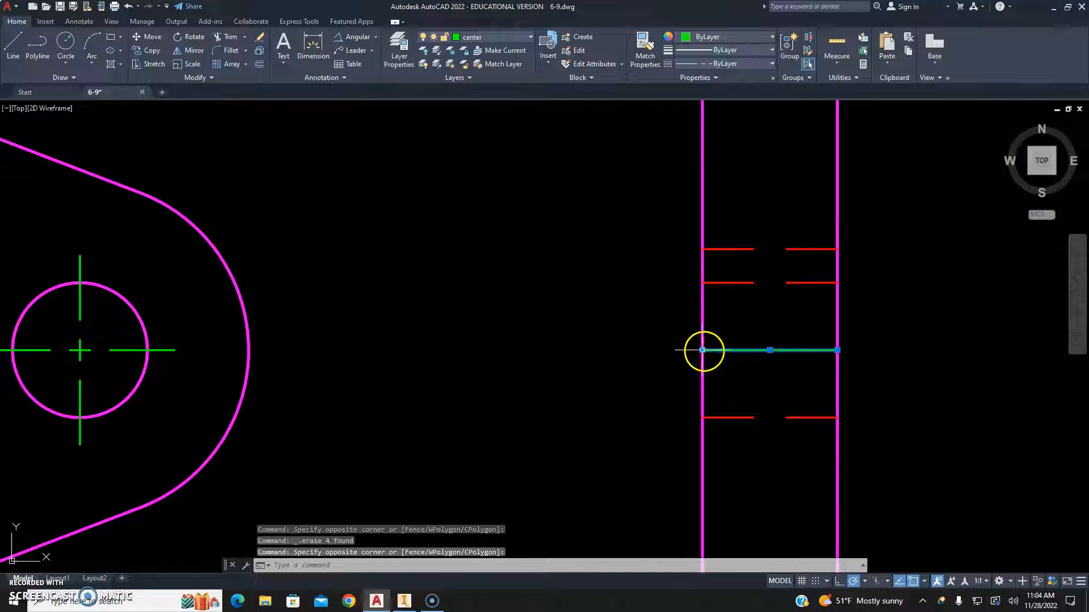
{"action": "left_click", "coordinate": [702, 350]}
{"action": "type", "text": ".1"}
{"action": "key", "text": "Return"}
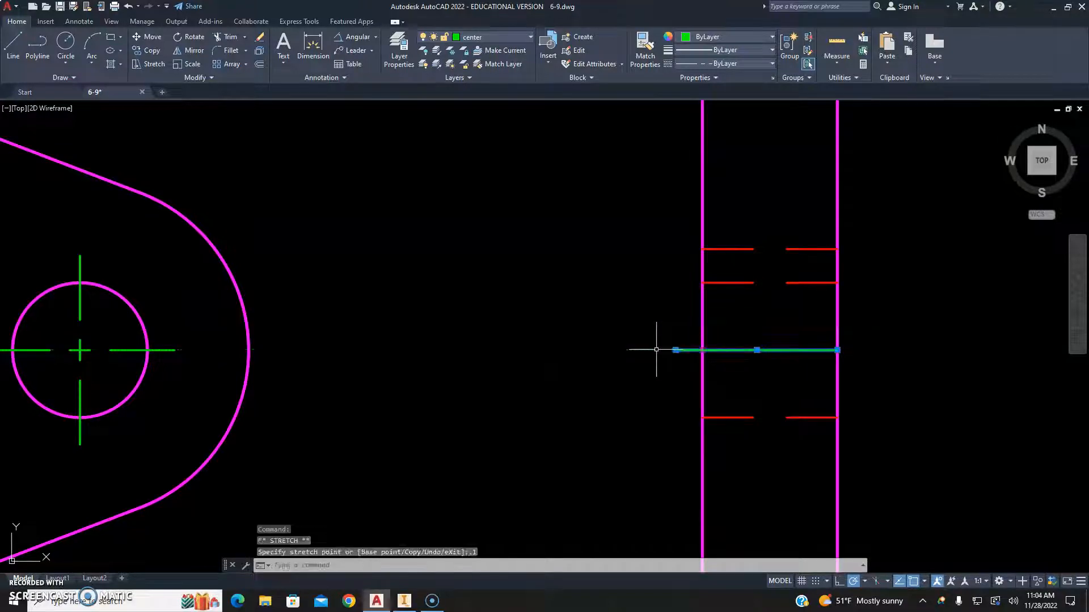
{"action": "left_click", "coordinate": [838, 350]}
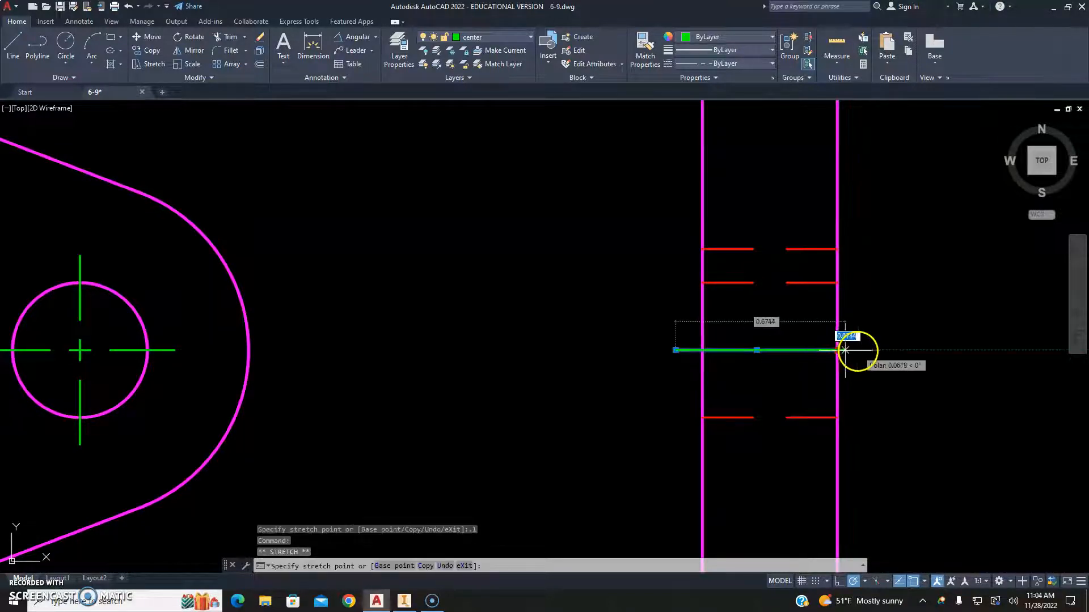
{"action": "type", "text": ".1"}
{"action": "key", "text": "Return"}
{"action": "key", "text": "Escape"}
{"action": "key", "text": "Escape"}
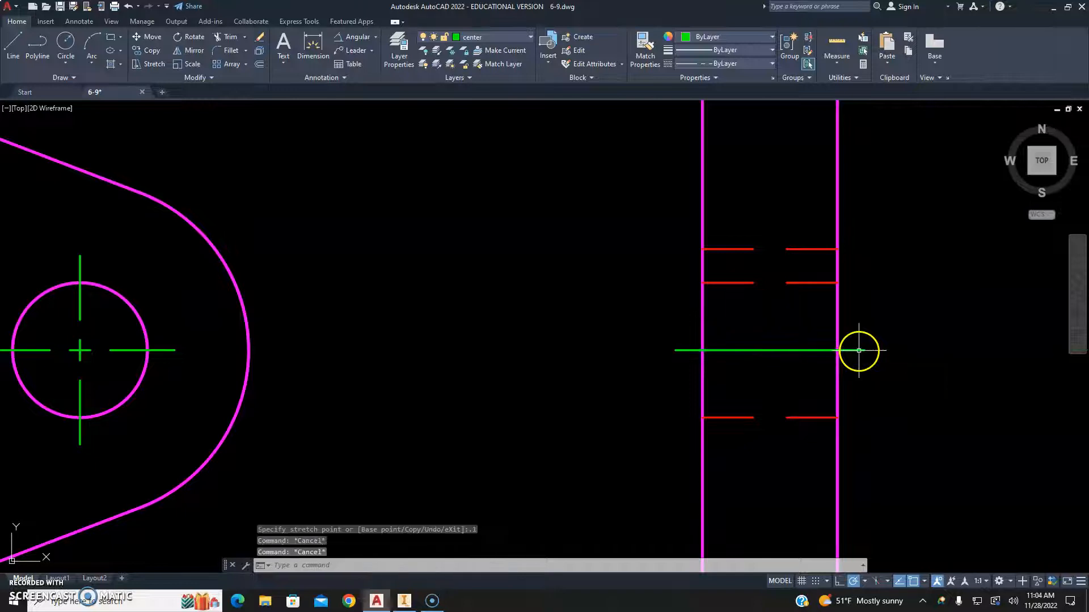
- Set the linetype scale of the side view's three hidden lines and center line to 0.3
{"action": "left_click", "coordinate": [805, 216]}
{"action": "left_click", "coordinate": [727, 461]}
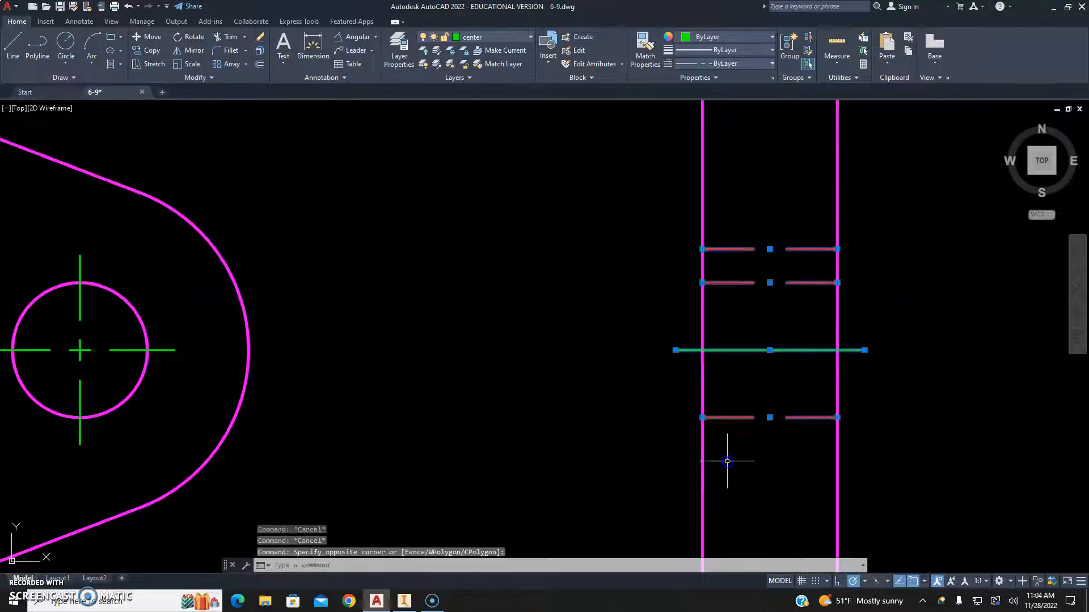
{"action": "right_click", "coordinate": [734, 420]}
{"action": "left_click", "coordinate": [760, 397]}
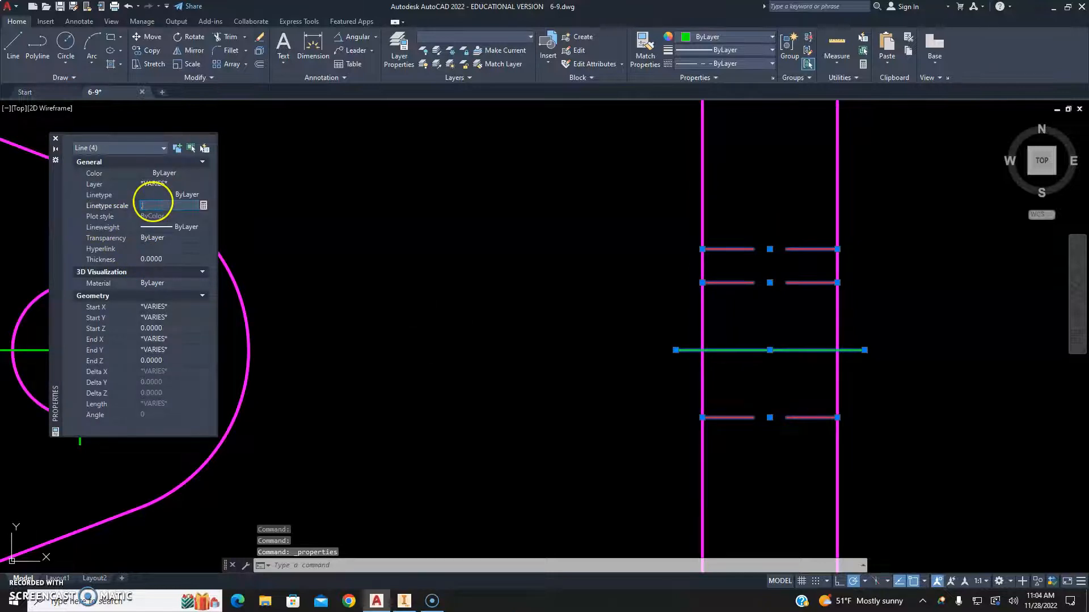
{"action": "type", "text": ".5"}
{"action": "key", "text": "Return"}
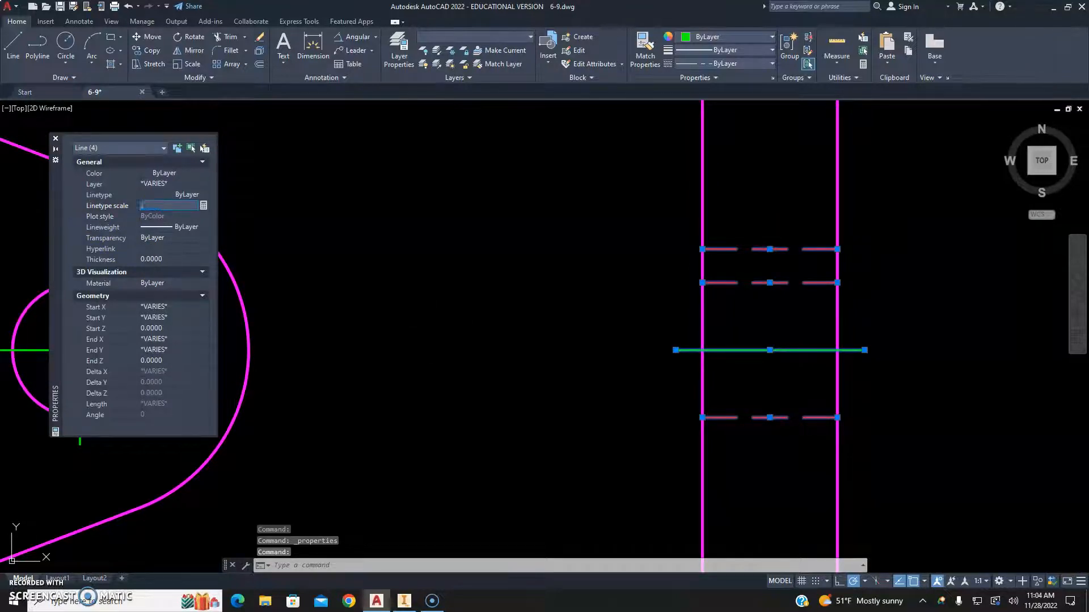
{"action": "type", "text": ".3"}
{"action": "key", "text": "Return"}
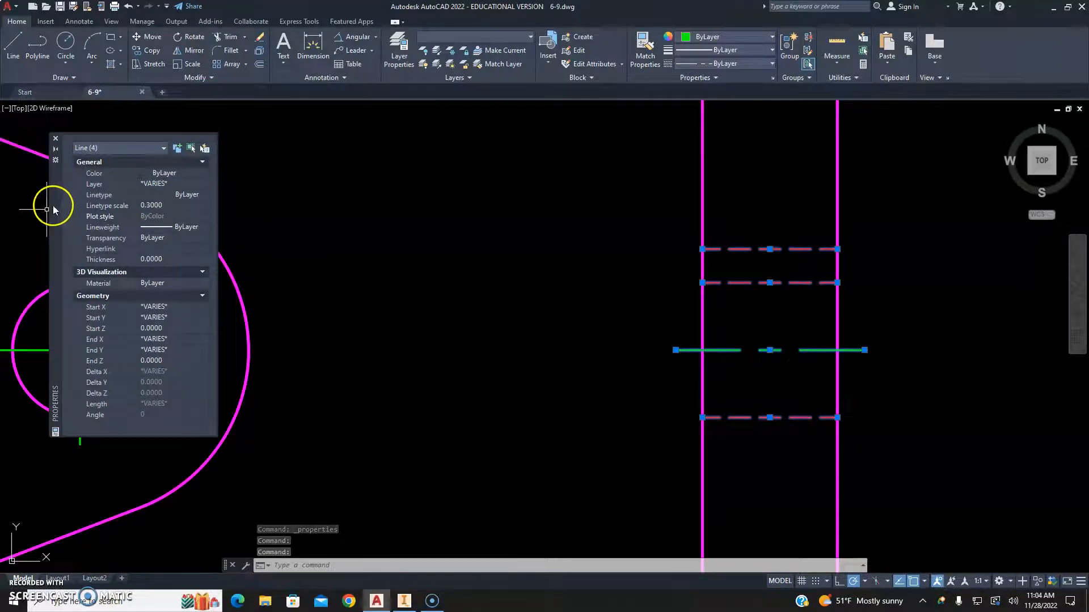
{"action": "left_click_drag", "start_coordinate": [53, 205], "coordinate": [282, 206]}
{"action": "key", "text": "Escape"}
{"action": "key", "text": "Escape"}
{"action": "key", "text": "Escape"}
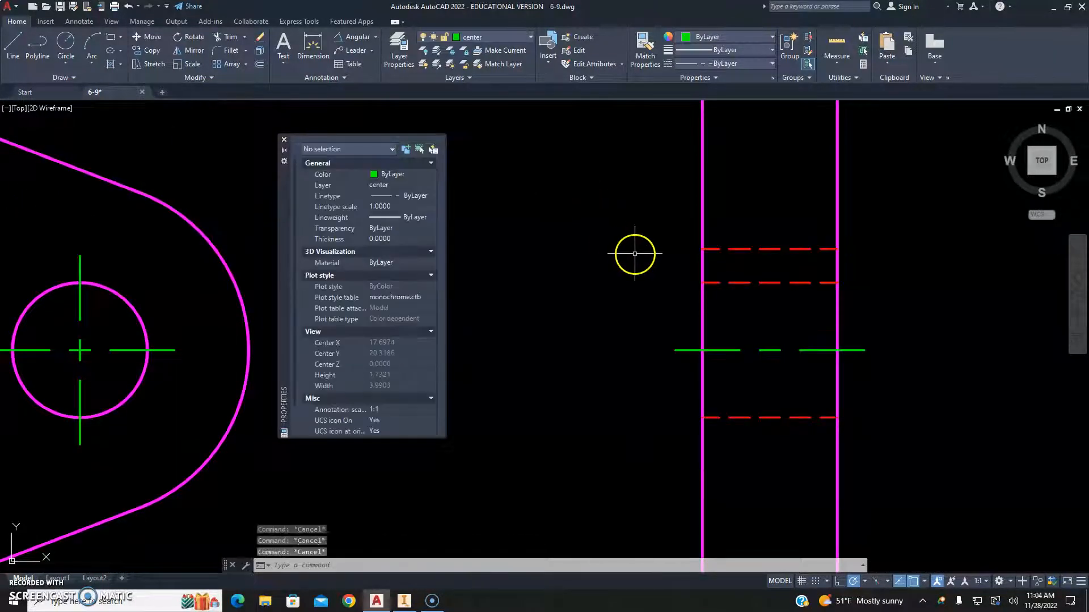
- Set the linetype scale of the side view's uppermost hidden line to 0.4 and close its properties
{"action": "left_click", "coordinate": [771, 249]}
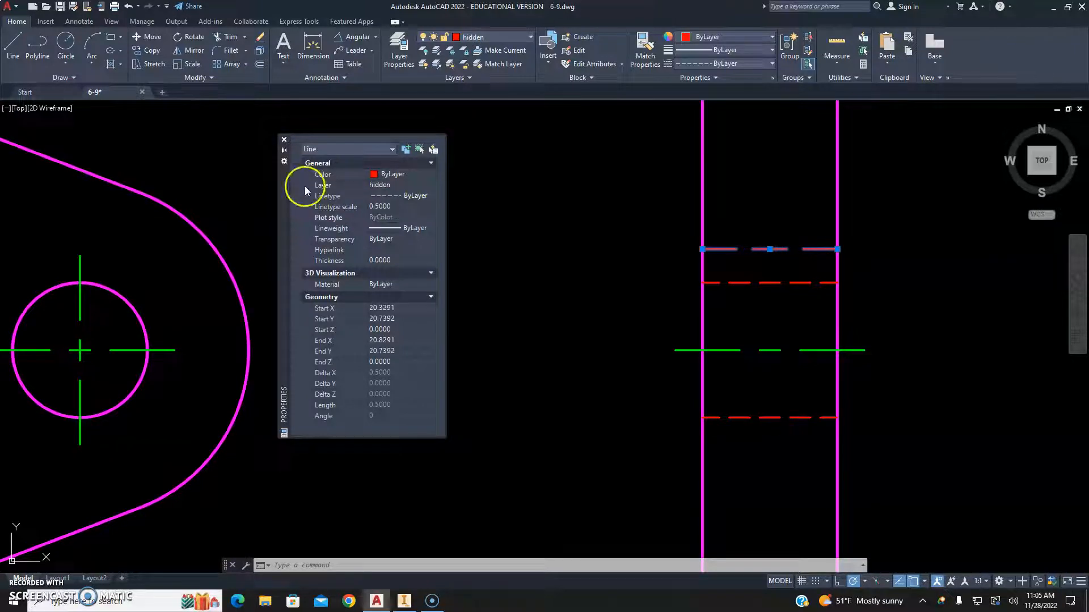
{"action": "left_click", "coordinate": [381, 207]}
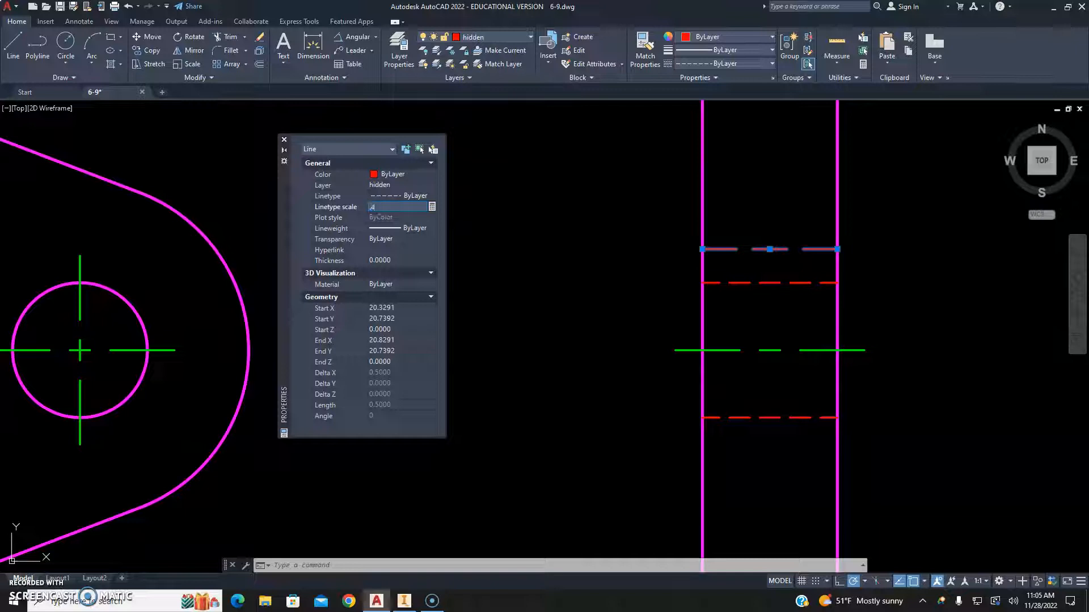
{"action": "left_click", "coordinate": [285, 140]}
{"action": "key", "text": "Escape"}
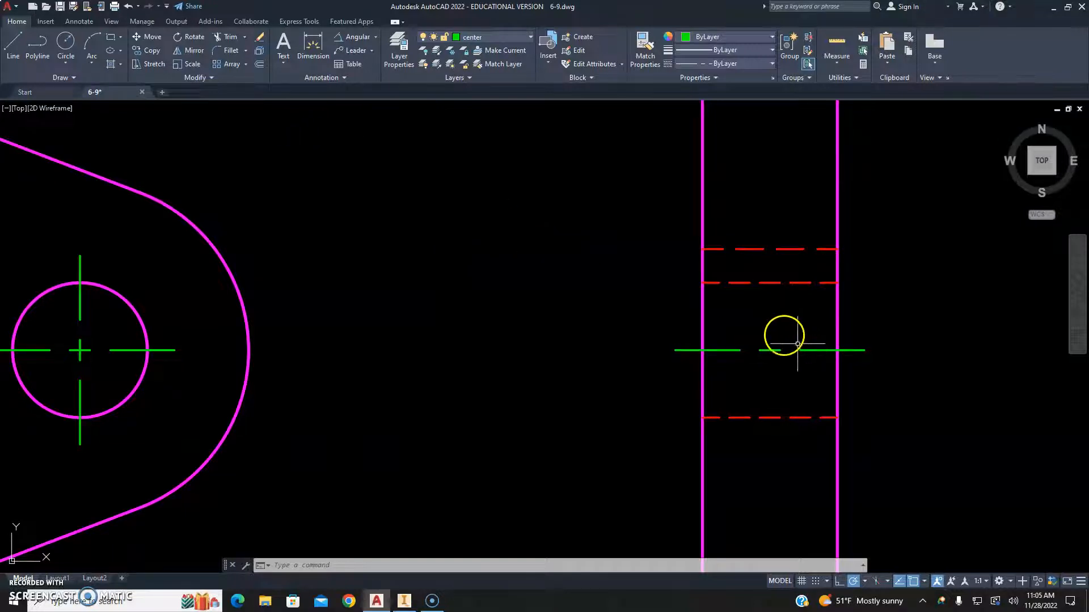
- Make dim the current layer, with space in view below the front view
{"action": "scroll", "coordinate": [784, 336], "scroll_direction": "down", "scroll_amount": 6}
{"action": "scroll", "coordinate": [789, 338], "scroll_direction": "up", "scroll_amount": 2}
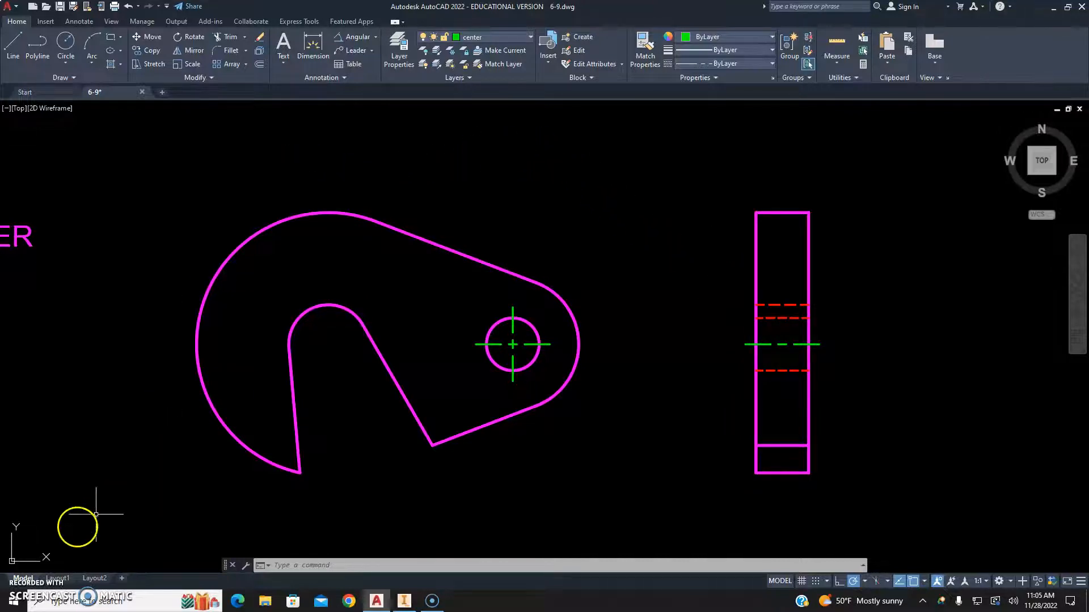
{"action": "mouse_move", "coordinate": [366, 421]}
{"action": "middle_mouse_down"}
{"action": "mouse_move", "coordinate": [355, 355]}
{"action": "mouse_move", "coordinate": [332, 389]}
{"action": "middle_mouse_up"}
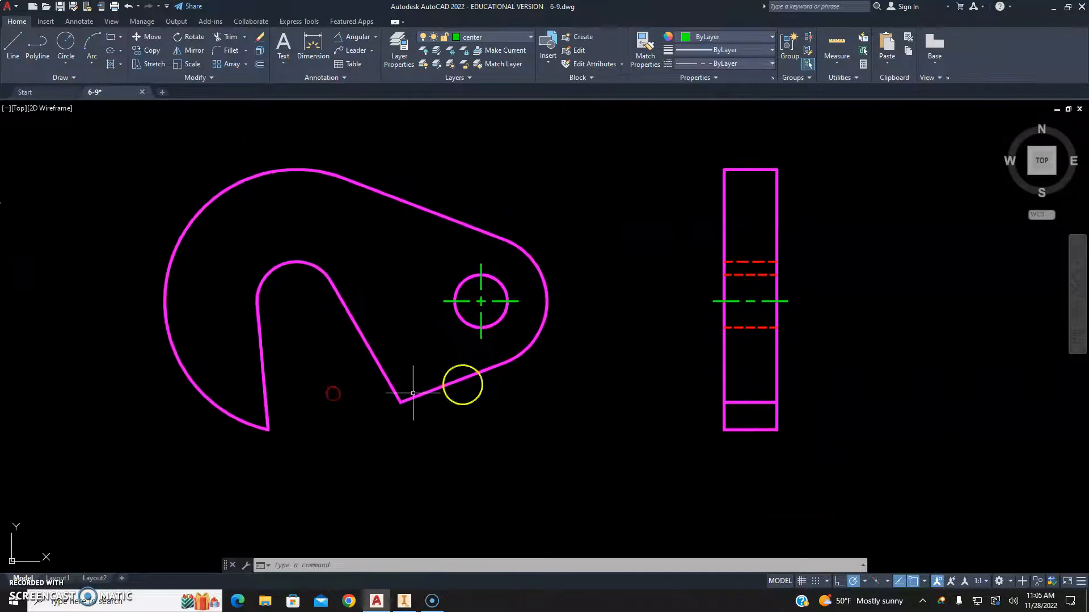
{"action": "scroll", "coordinate": [499, 448], "scroll_direction": "down", "scroll_amount": 6}
{"action": "scroll", "coordinate": [486, 481], "scroll_direction": "up", "scroll_amount": 5}
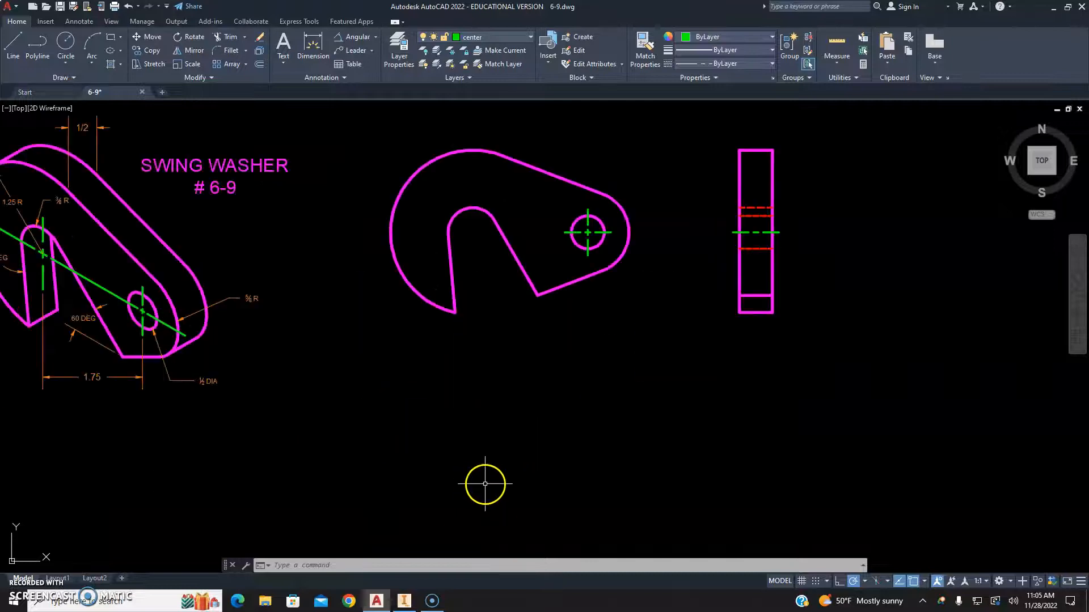
{"action": "middle_click_drag", "start_coordinate": [637, 376], "coordinate": [595, 406]}
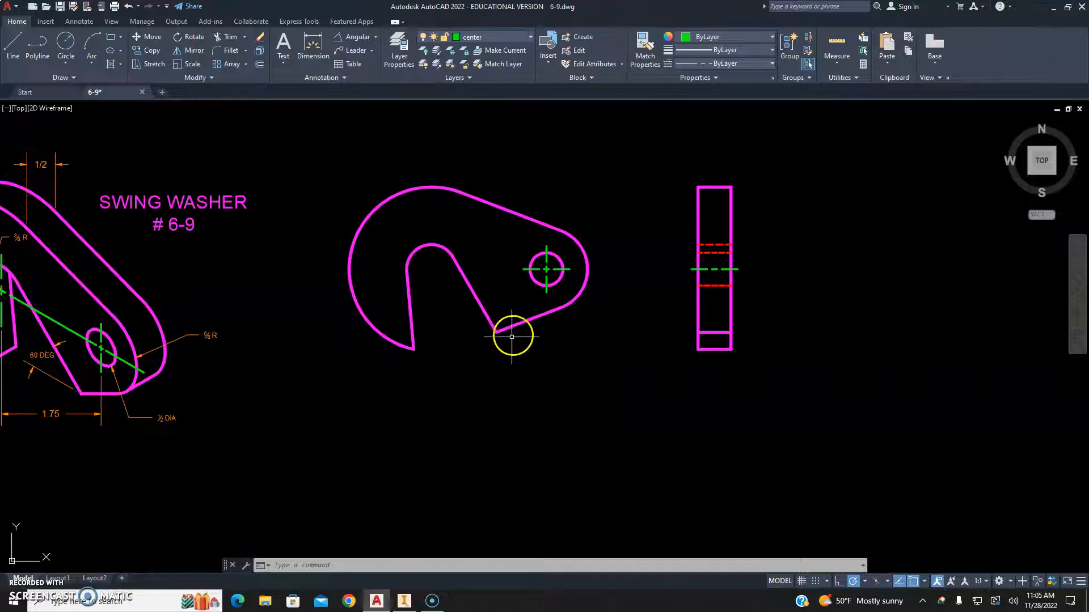
{"action": "left_click", "coordinate": [494, 37]}
{"action": "left_click", "coordinate": [473, 91]}
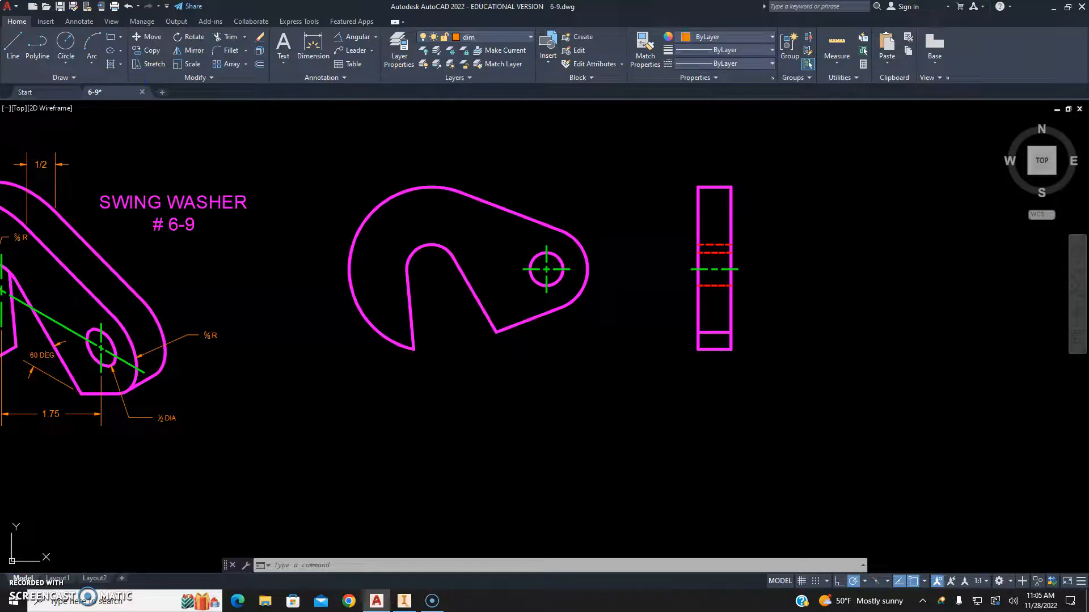
- Draw a vertical projection line down from the leftmost point of the front view's large outer arc, ending well below the view
{"action": "left_click", "coordinate": [14, 56]}
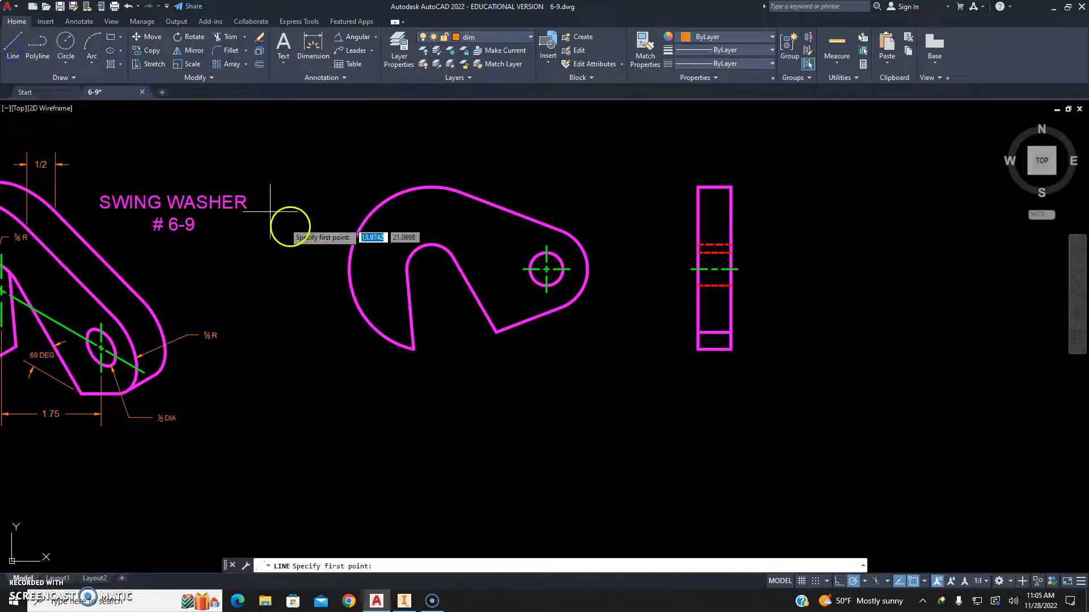
{"action": "left_click", "coordinate": [431, 269]}
{"action": "left_click", "coordinate": [349, 481]}
{"action": "right_click", "coordinate": [350, 481]}
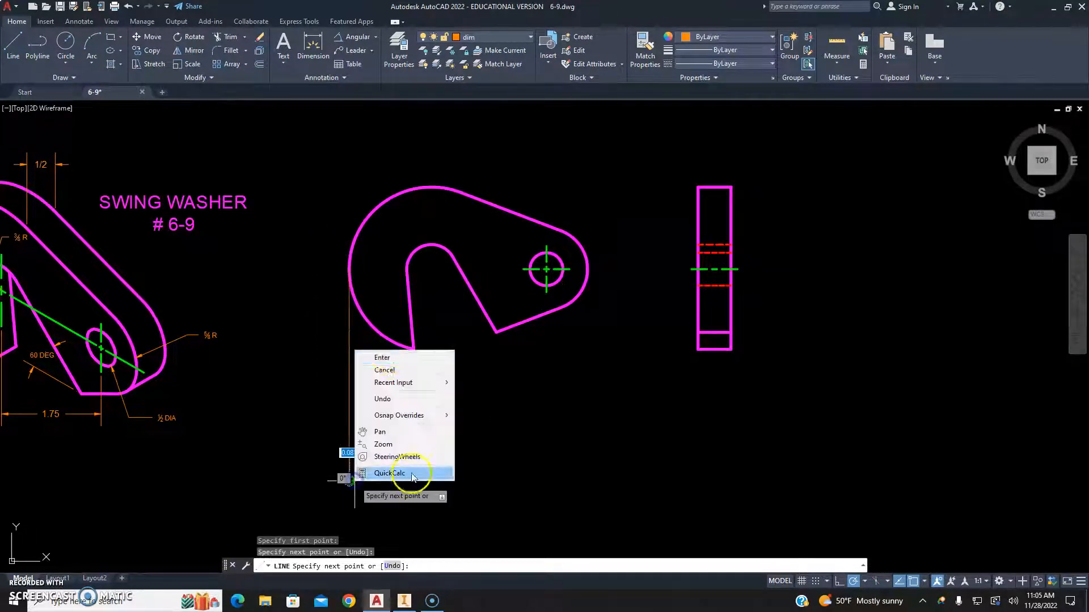
{"action": "left_click", "coordinate": [389, 357]}
- Draw a vertical projection line down from the rightmost point of the front view's small outer arc
{"action": "right_click", "coordinate": [389, 359]}
{"action": "left_click", "coordinate": [397, 365]}
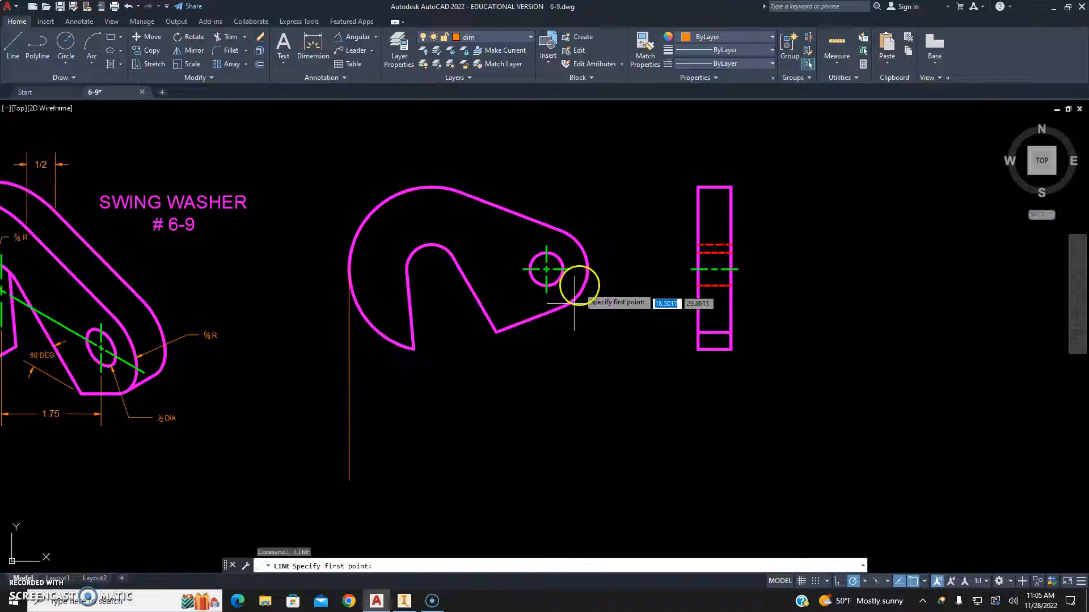
{"action": "left_click", "coordinate": [588, 269]}
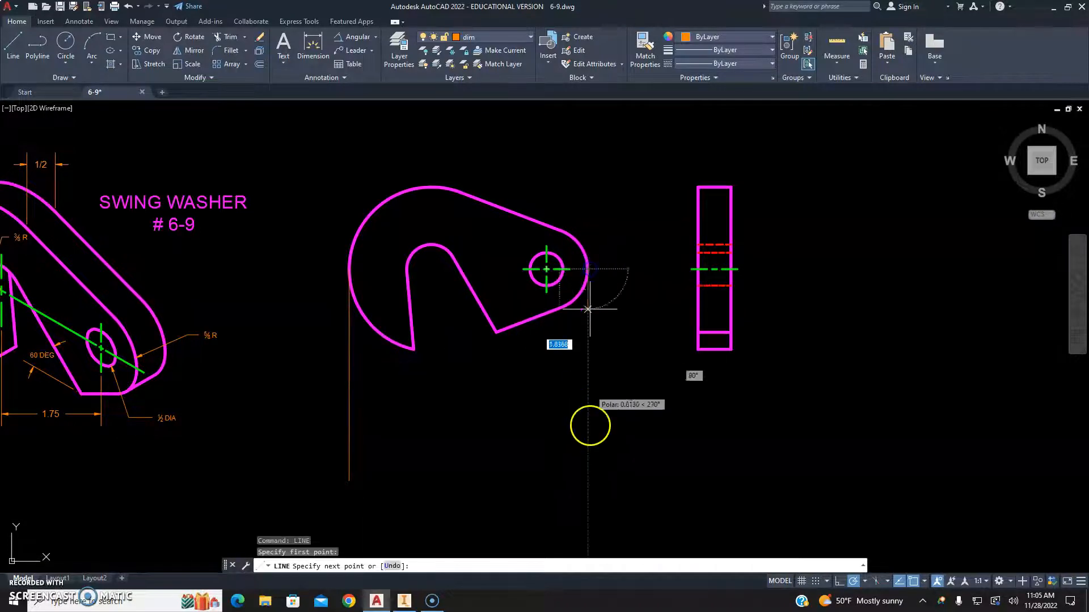
{"action": "left_click", "coordinate": [587, 504]}
{"action": "right_click", "coordinate": [655, 482]}
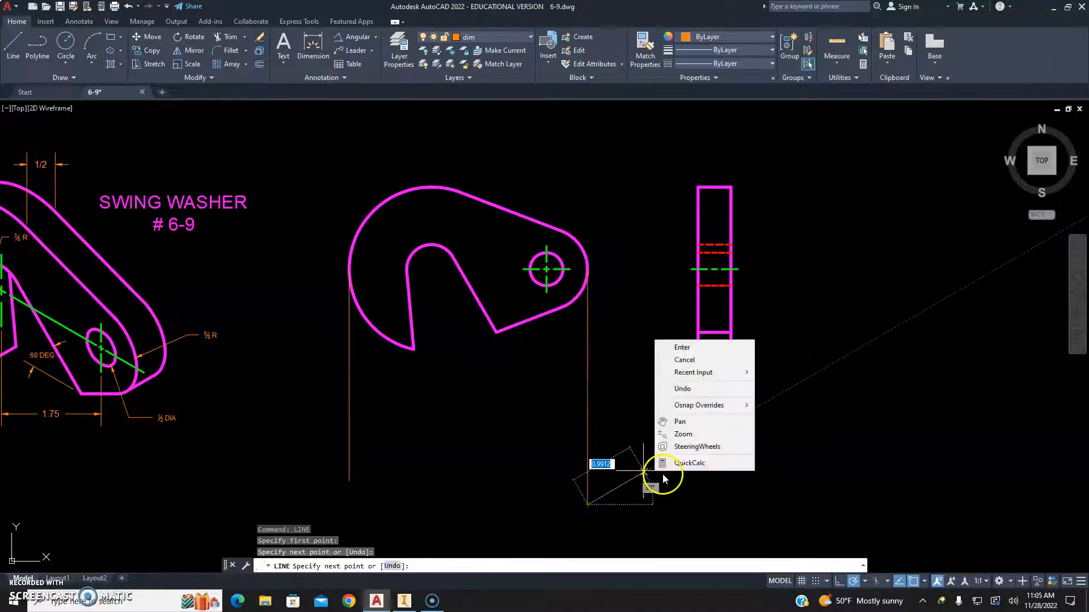
{"action": "left_click", "coordinate": [683, 346]}
- Draw a vertical projection line down from the bottom of the front view's small hole, on its vertical center line
{"action": "right_click", "coordinate": [685, 347]}
{"action": "left_click", "coordinate": [693, 354]}
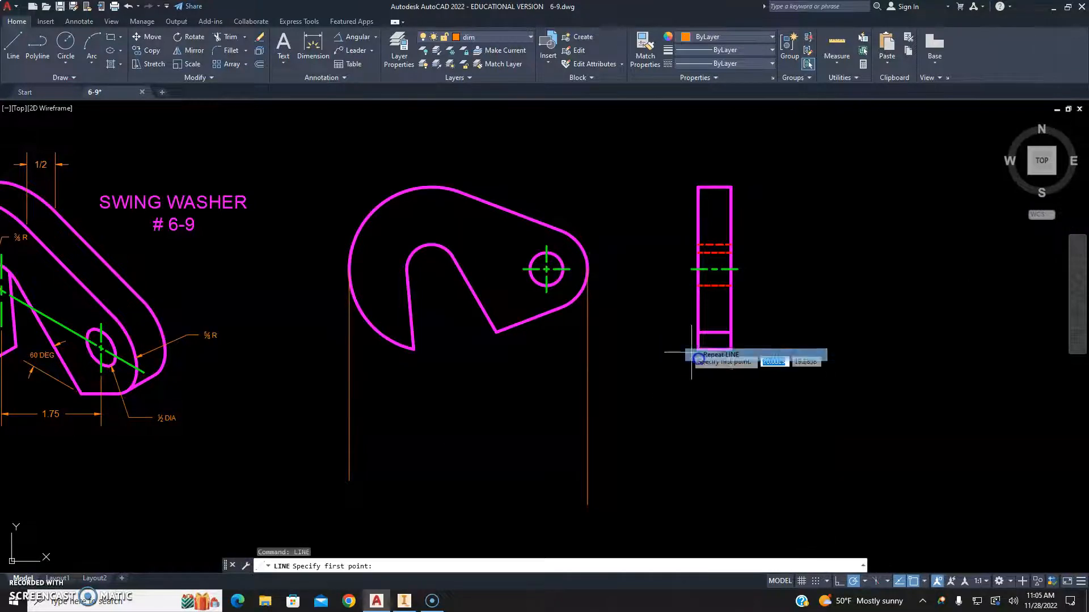
{"action": "left_click", "coordinate": [547, 287]}
{"action": "left_click", "coordinate": [547, 487]}
{"action": "right_click", "coordinate": [569, 446]}
{"action": "left_click", "coordinate": [587, 452]}
- Draw a vertical projection line down from the lower end of the slot's right edge in the front view
{"action": "right_click", "coordinate": [636, 283]}
{"action": "left_click", "coordinate": [637, 290]}
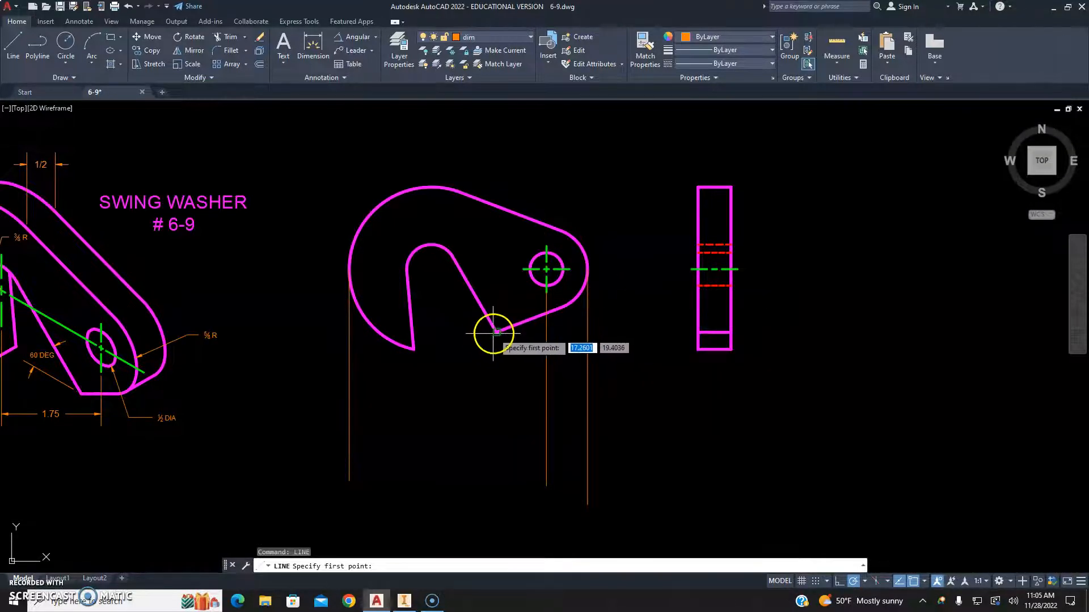
{"action": "left_click", "coordinate": [494, 332]}
{"action": "right_click", "coordinate": [398, 433]}
{"action": "left_click", "coordinate": [414, 440]}
- Draw a vertical projection line down from the pointed lower end of the slot's left edge, ending well below the front view
{"action": "right_click", "coordinate": [414, 440]}
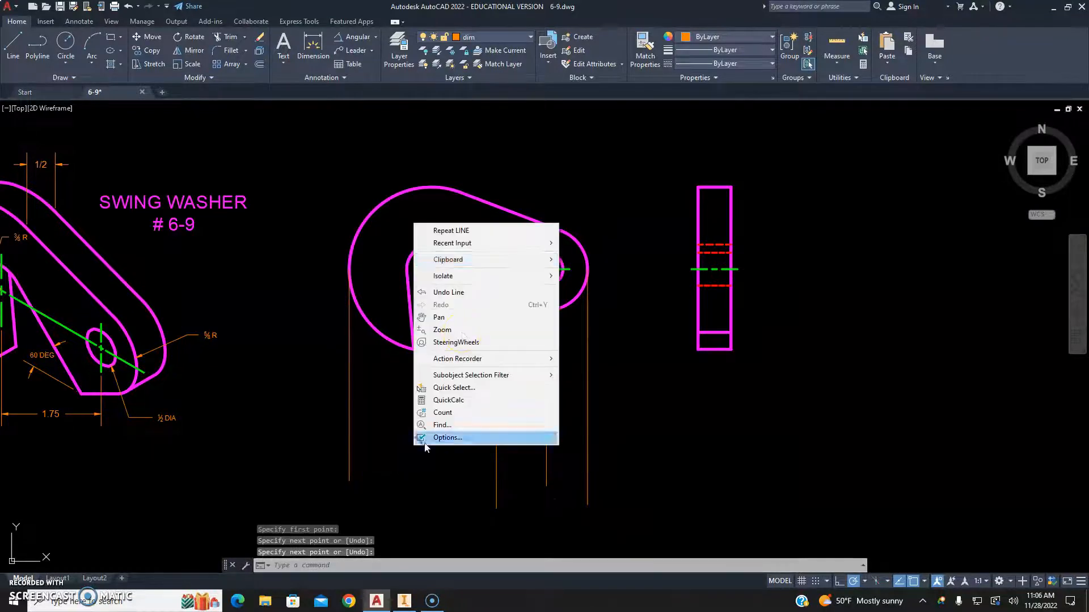
{"action": "left_click", "coordinate": [464, 235]}
{"action": "left_click", "coordinate": [414, 348]}
{"action": "left_click", "coordinate": [413, 516]}
{"action": "right_click", "coordinate": [462, 409]}
{"action": "left_click", "coordinate": [482, 416]}
- Draw a vertical projection line down from the leftmost point of the slot's rounded top in the front view
{"action": "right_click", "coordinate": [450, 364]}
{"action": "left_click", "coordinate": [465, 370]}
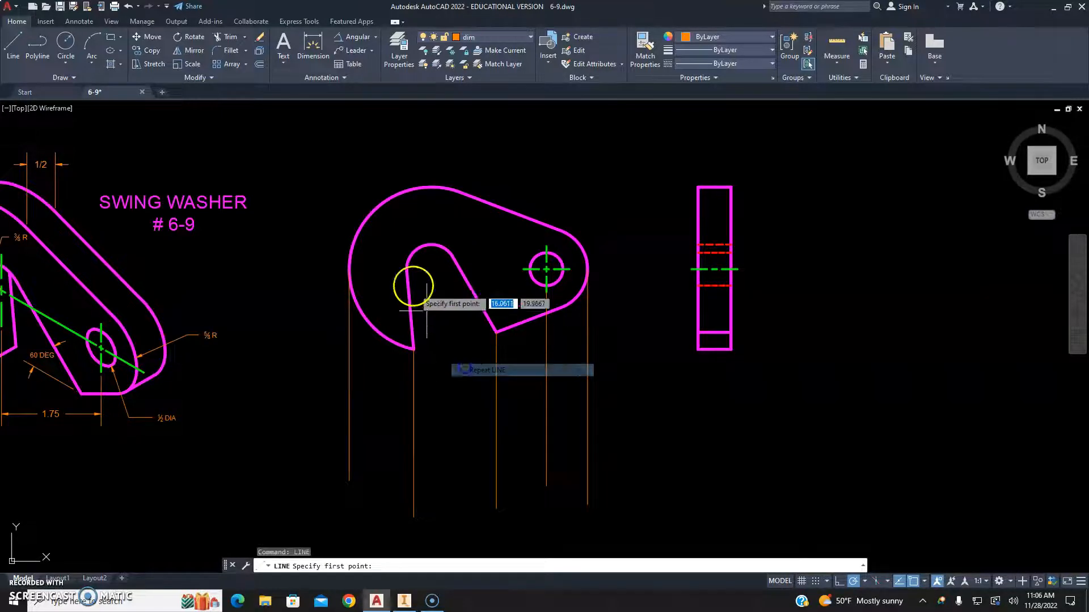
{"action": "left_click", "coordinate": [407, 269]}
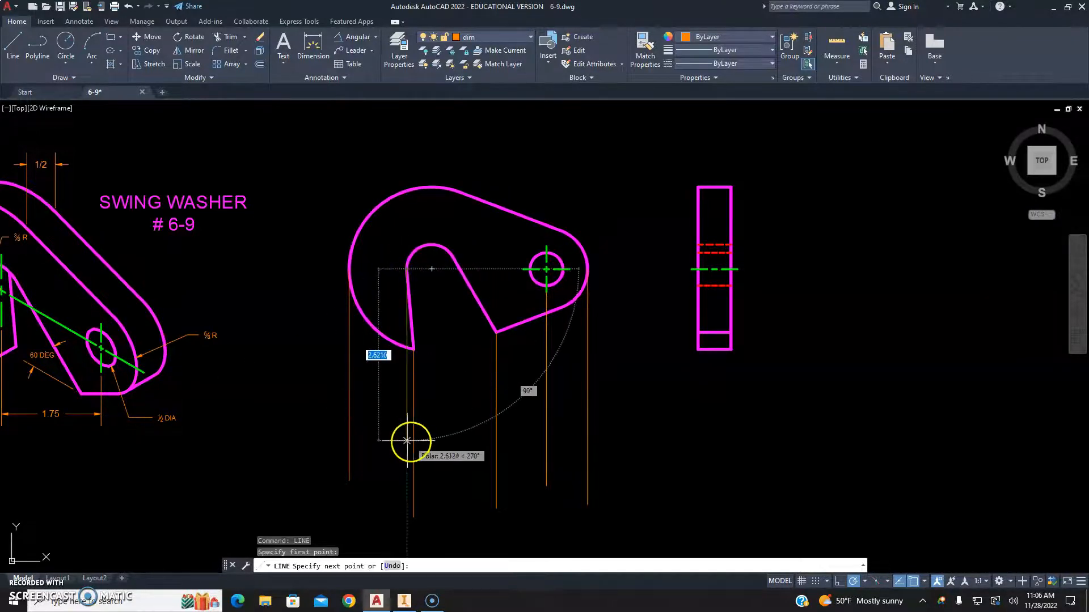
{"action": "left_click", "coordinate": [406, 462]}
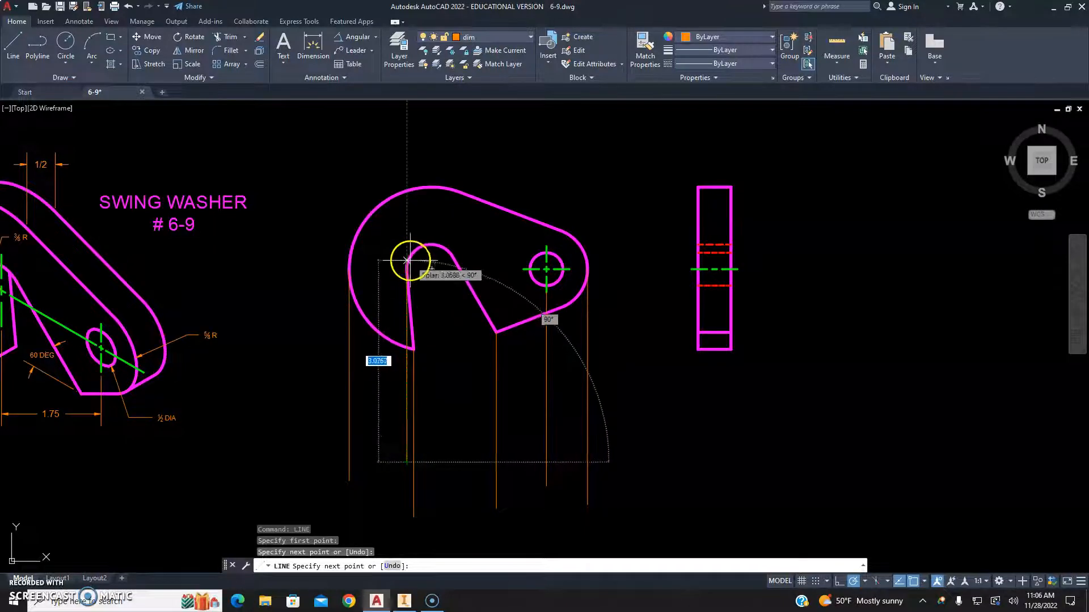
{"action": "key", "text": "Escape"}
{"action": "scroll", "coordinate": [410, 331], "scroll_direction": "up", "scroll_amount": 2}
{"action": "scroll", "coordinate": [433, 262], "scroll_direction": "up", "scroll_amount": 2}
{"action": "scroll", "coordinate": [437, 261], "scroll_direction": "down", "scroll_amount": 5}
{"action": "scroll", "coordinate": [429, 322], "scroll_direction": "up", "scroll_amount": 2}
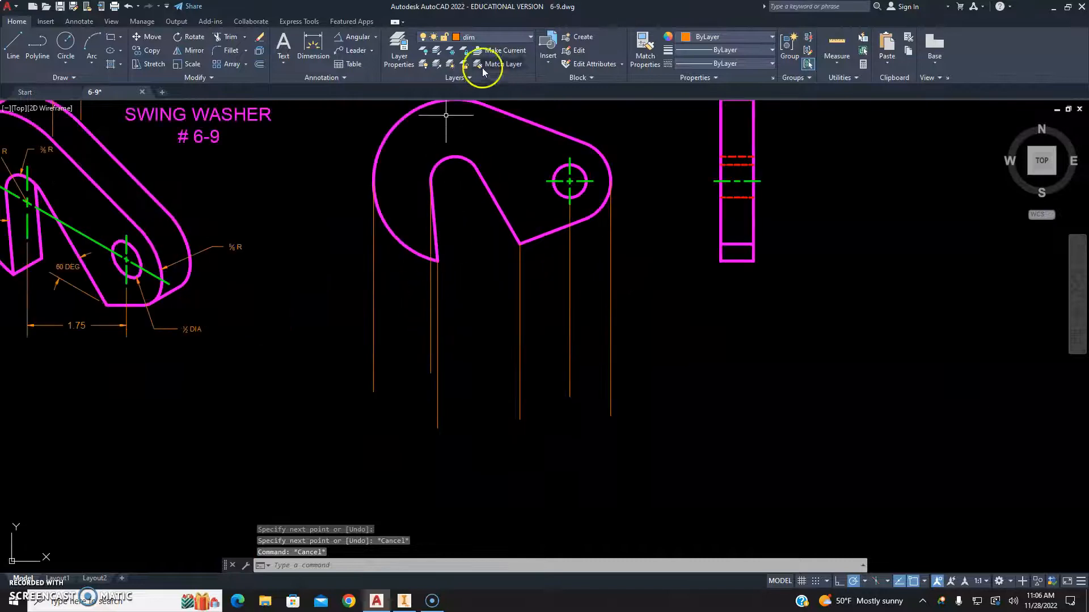
- Make object the current layer and draw a horizontal line below the front view between the leftmost and rightmost projection lines
{"action": "left_click", "coordinate": [493, 37]}
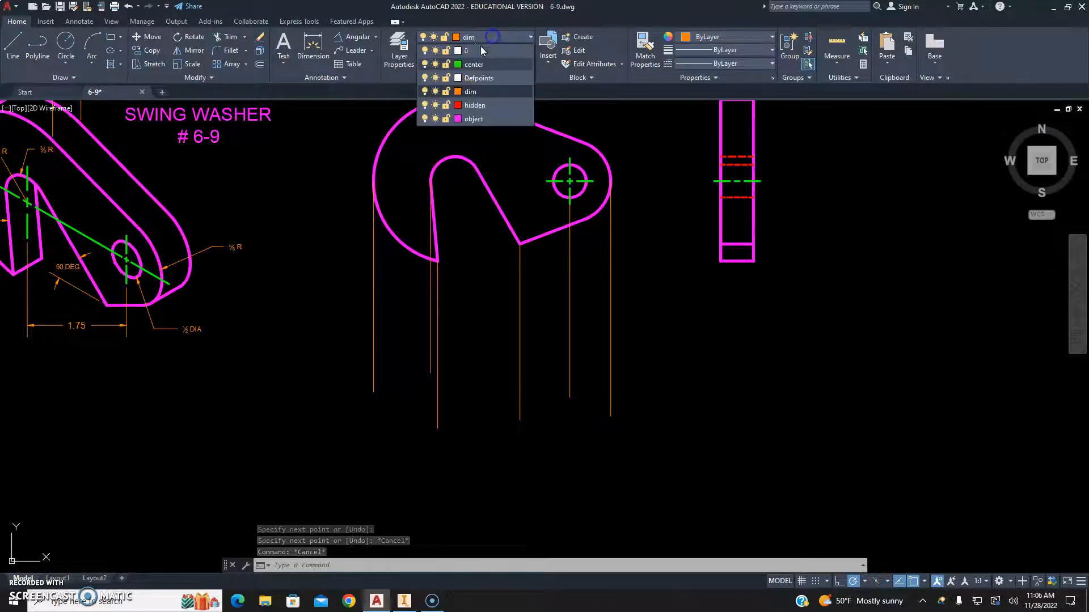
{"action": "left_click", "coordinate": [476, 120]}
{"action": "left_click", "coordinate": [16, 43]}
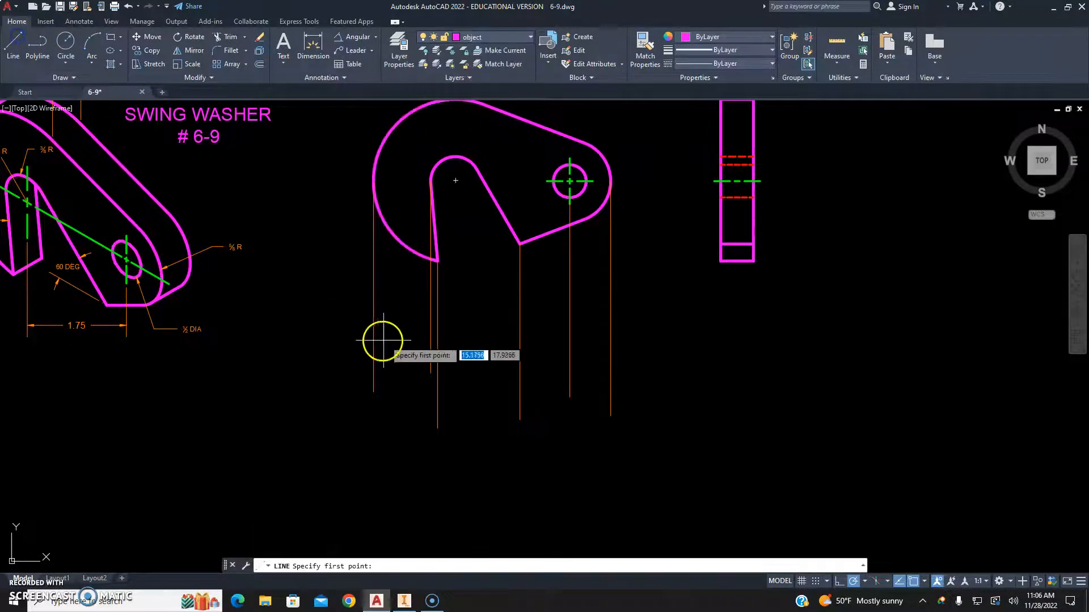
{"action": "left_click", "coordinate": [373, 286]}
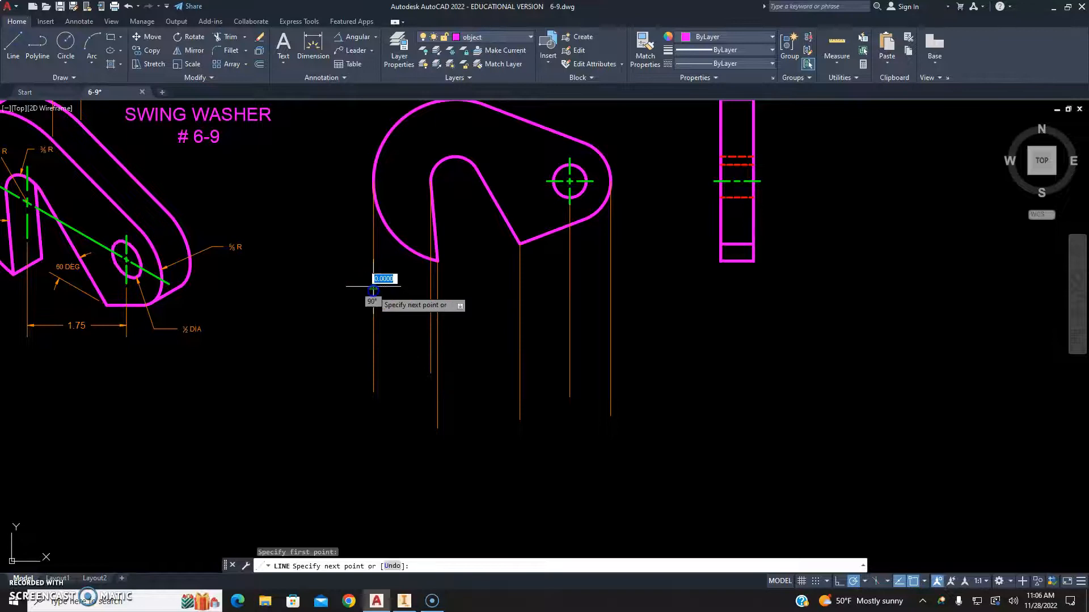
{"action": "left_click", "coordinate": [609, 286]}
{"action": "right_click", "coordinate": [665, 290]}
{"action": "left_click", "coordinate": [674, 295]}
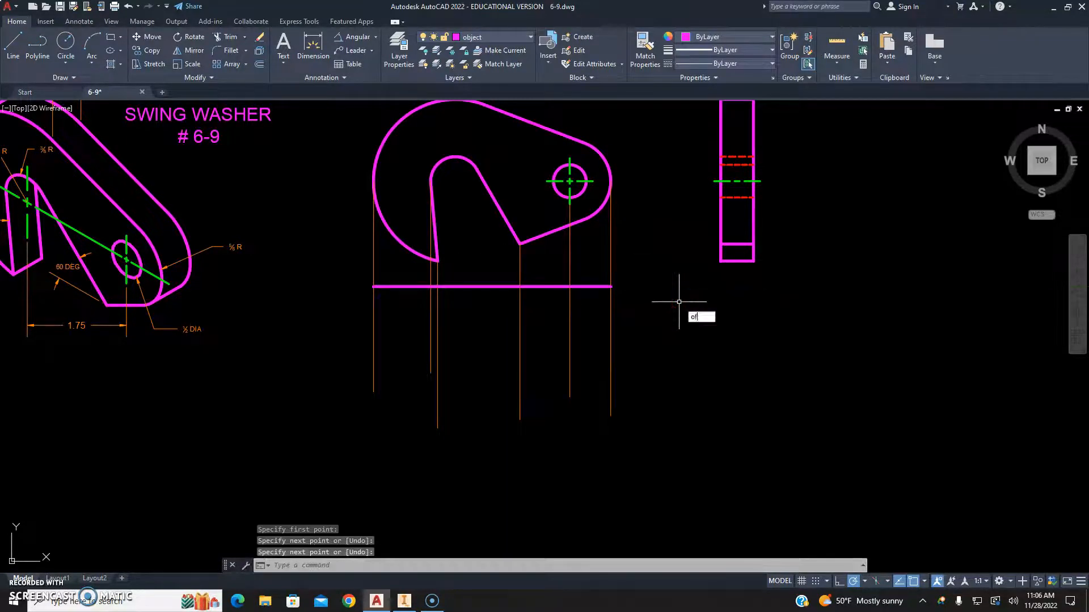
- Offset the horizontal line downward by .5 to form the lower edge of the bottom view
{"action": "key", "text": "Return"}
{"action": "type", "text": ".5"}
{"action": "key", "text": "Return"}
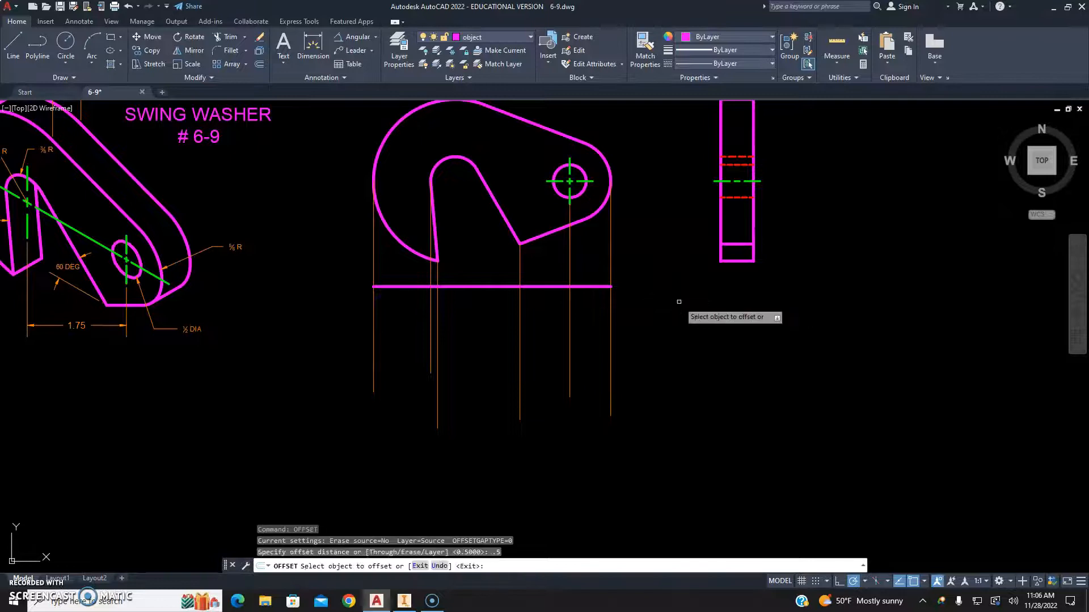
{"action": "left_click", "coordinate": [591, 286]}
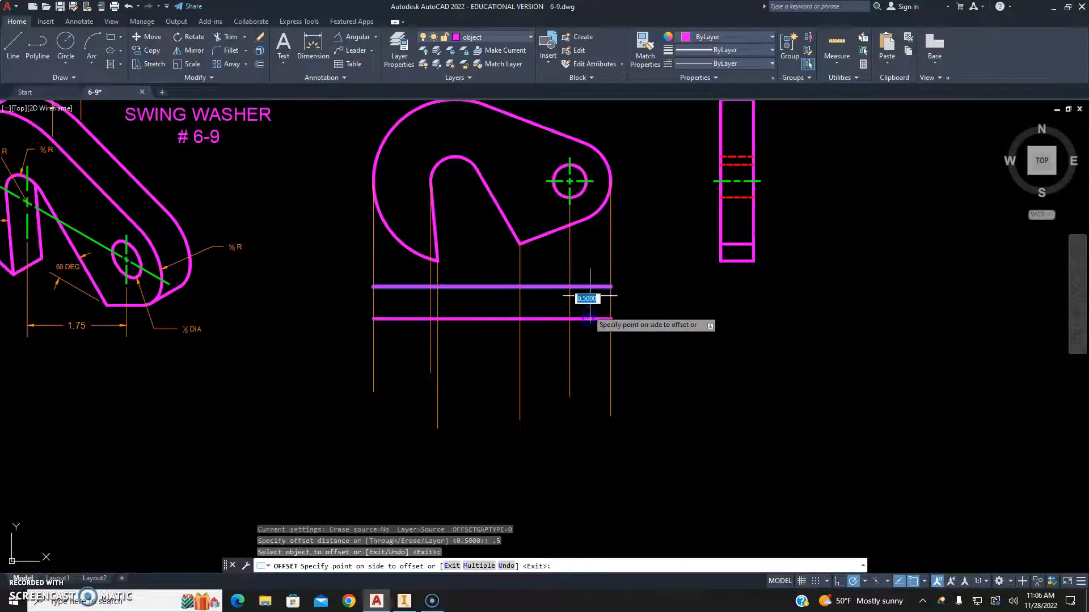
{"action": "left_click", "coordinate": [587, 322]}
{"action": "key", "text": "Escape"}
- Close the right end of the bottom view with a vertical line between the two horizontal edges
{"action": "type", "text": "line"}
{"action": "key", "text": "Return"}
{"action": "left_click", "coordinate": [611, 286]}
{"action": "right_click", "coordinate": [632, 318]}
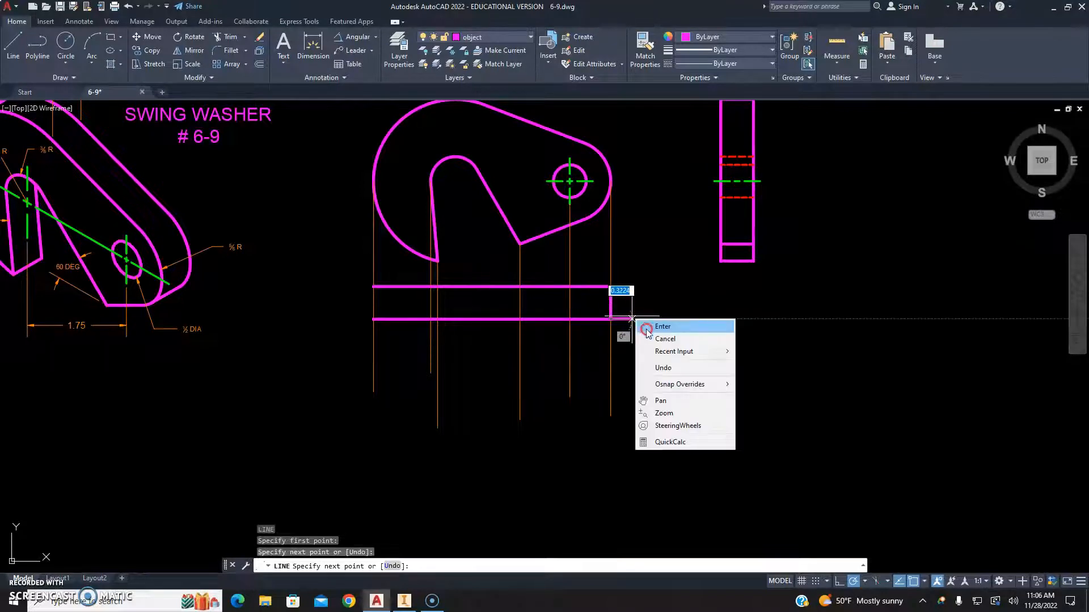
{"action": "left_click", "coordinate": [646, 326]}
- Draw a vertical object line across the bottom view along the projection line from the slot's right corner
{"action": "right_click", "coordinate": [647, 330]}
{"action": "left_click", "coordinate": [655, 317]}
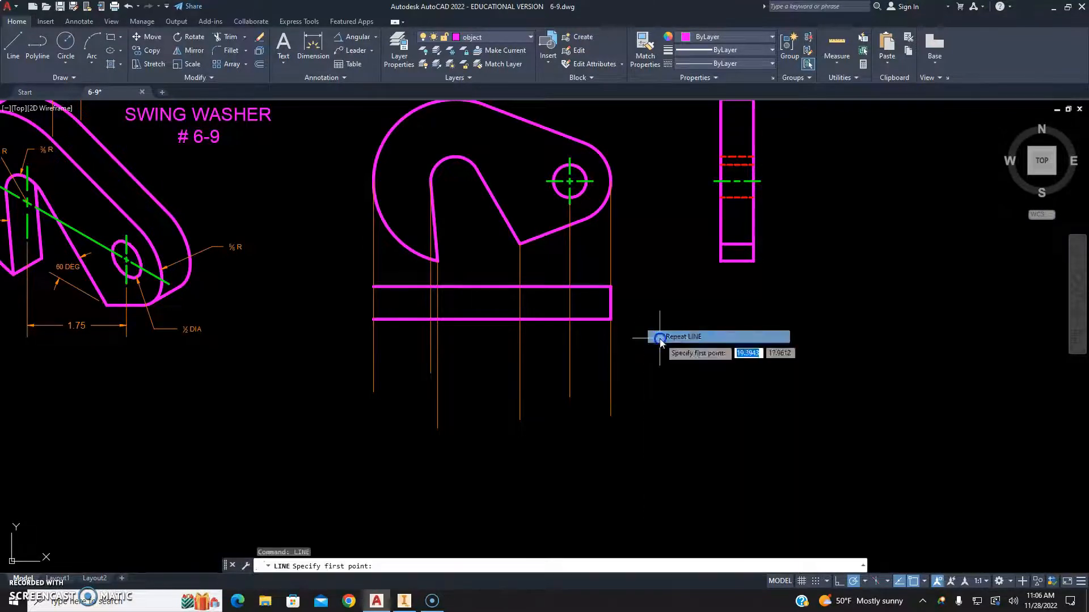
{"action": "left_click", "coordinate": [519, 287]}
{"action": "left_click", "coordinate": [520, 319]}
{"action": "right_click", "coordinate": [523, 315]}
{"action": "left_click", "coordinate": [536, 319]}
- Draw a vertical object line across the bottom view along the projection line from the slot's pointed left corner
{"action": "left_click", "coordinate": [520, 305]}
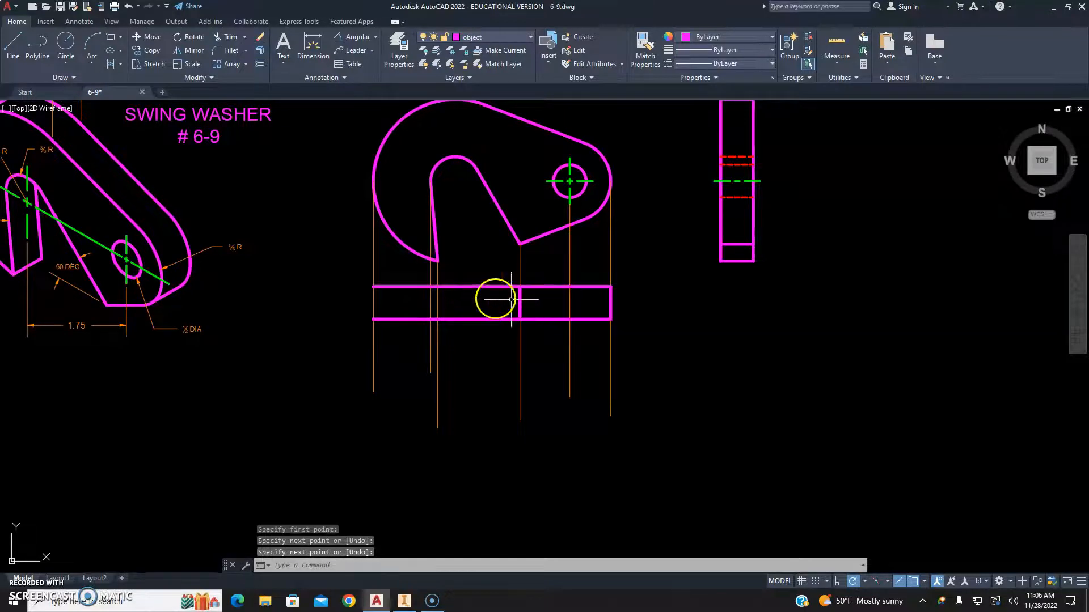
{"action": "right_click", "coordinate": [393, 273]}
{"action": "left_click", "coordinate": [404, 280]}
{"action": "left_click", "coordinate": [437, 287]}
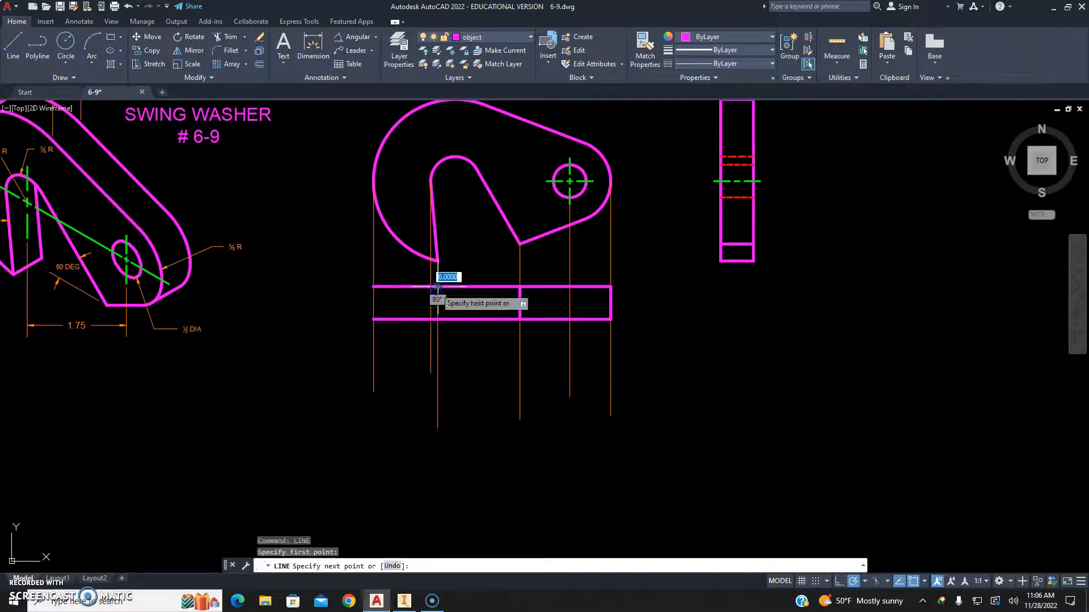
{"action": "left_click", "coordinate": [438, 320]}
{"action": "key", "text": "Escape"}
{"action": "key", "text": "Escape"}
{"action": "key", "text": "Escape"}
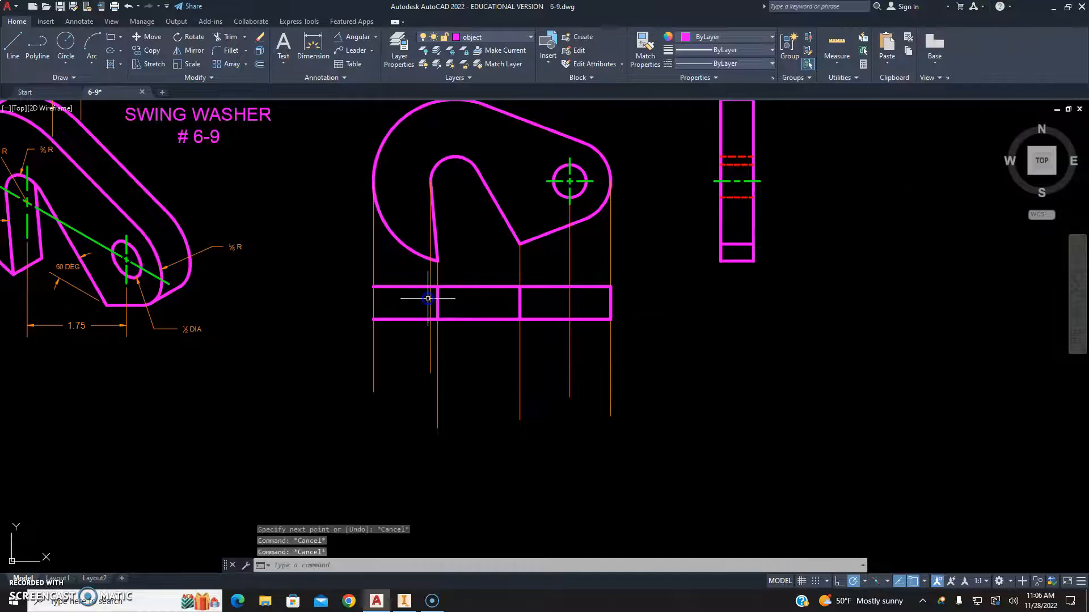
- Close the left end of the bottom view with a vertical line between the two horizontal edges
{"action": "right_click", "coordinate": [414, 278]}
{"action": "left_click", "coordinate": [431, 285]}
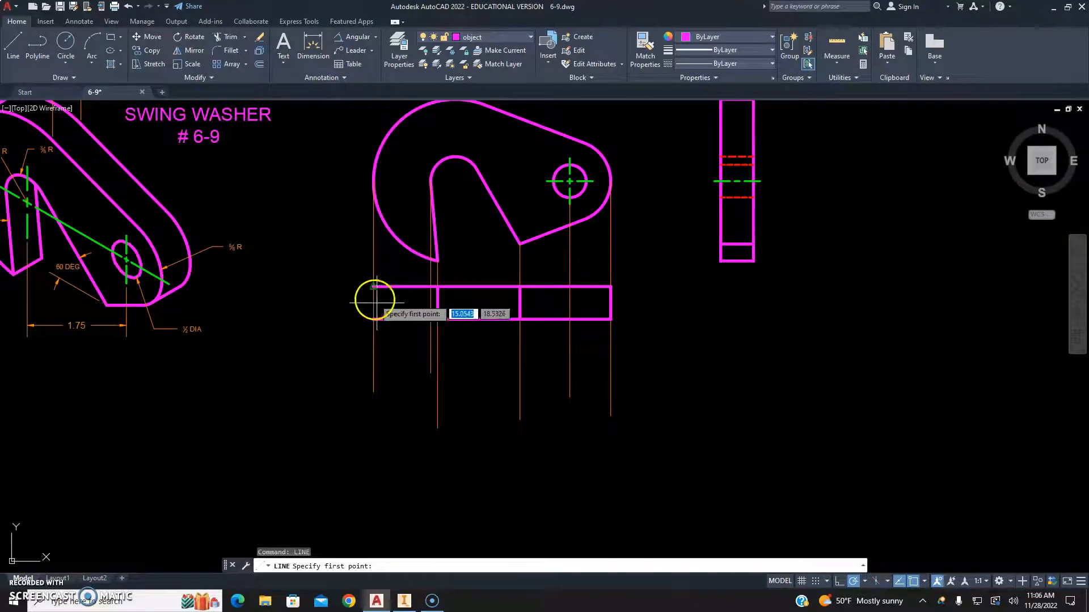
{"action": "left_click", "coordinate": [373, 287]}
{"action": "left_click", "coordinate": [373, 319]}
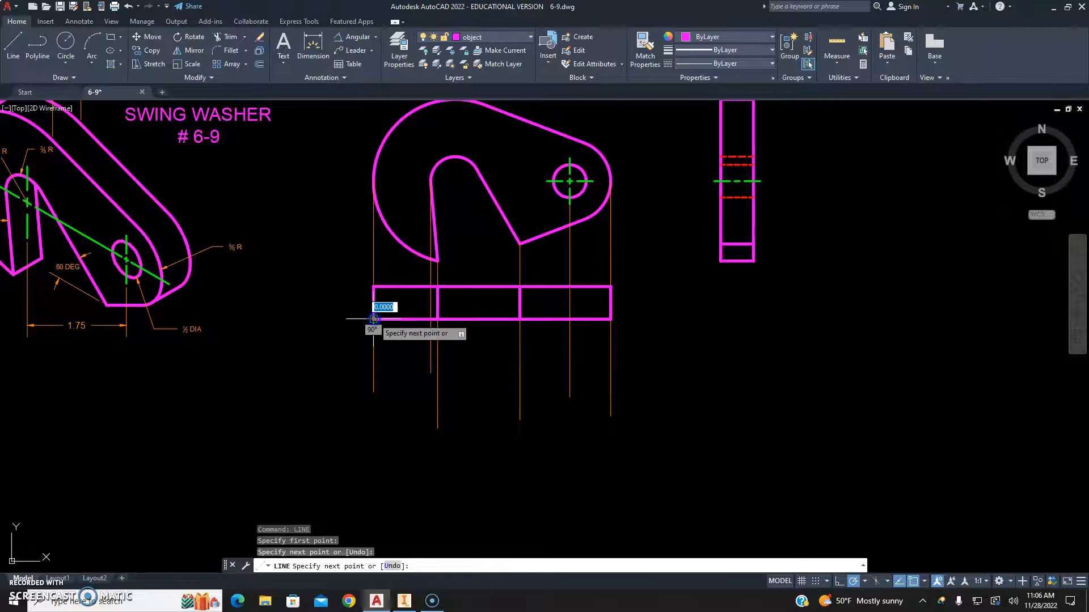
{"action": "key", "text": "Escape"}
{"action": "key", "text": "Escape"}
- Delete the projection lines from the two outer arcs and the two lower slot corners, keeping those from the slot's rounded top and the hole
{"action": "left_click", "coordinate": [399, 341]}
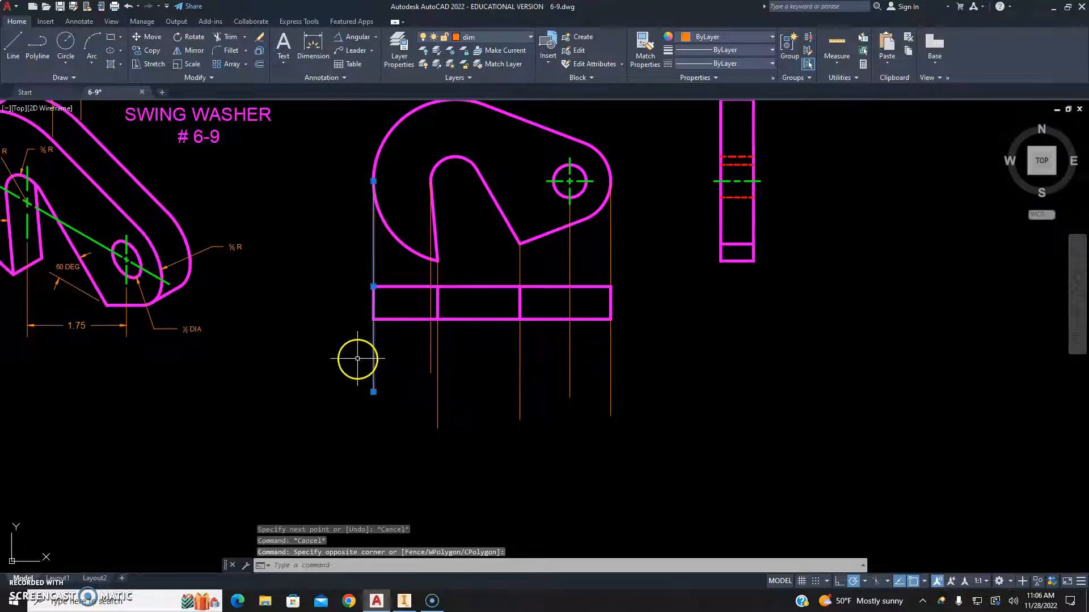
{"action": "key", "text": "Delete"}
{"action": "left_click", "coordinate": [461, 400]}
{"action": "left_click", "coordinate": [415, 424]}
{"action": "key", "text": "Delete"}
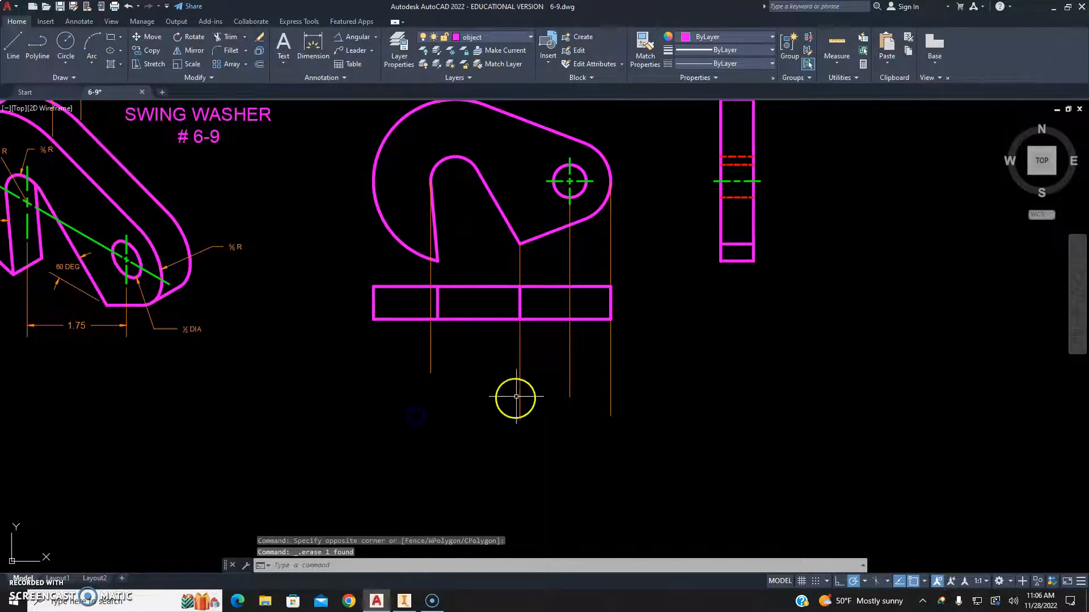
{"action": "left_click", "coordinate": [533, 397]}
{"action": "left_click", "coordinate": [498, 409]}
{"action": "key", "text": "Delete"}
{"action": "left_click", "coordinate": [607, 389]}
{"action": "left_click", "coordinate": [624, 391]}
{"action": "key", "text": "Delete"}
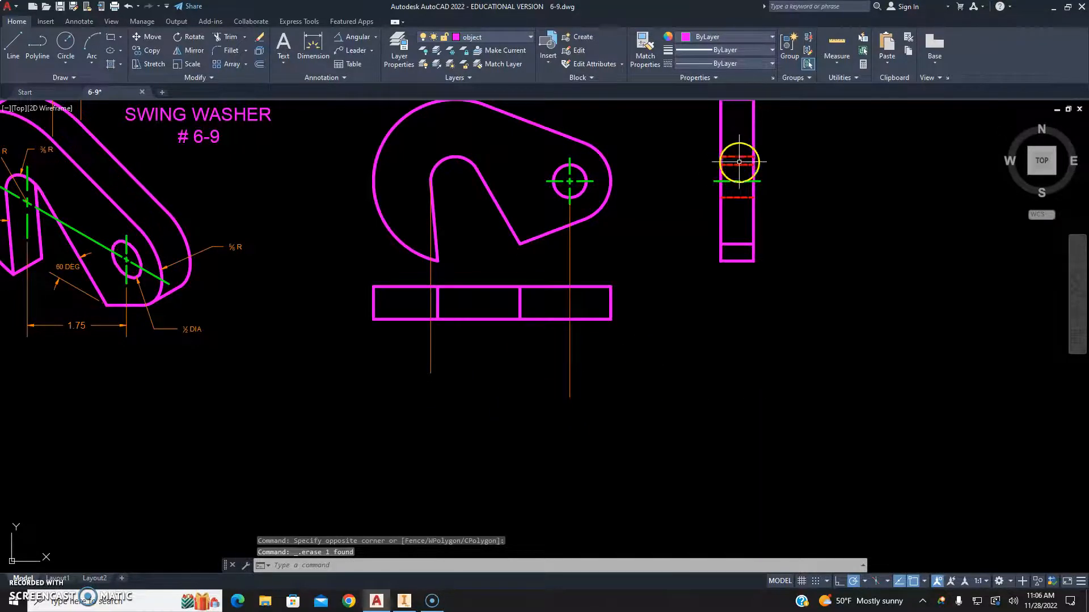
- Copy the hole's two hidden lines and center line from the side view into the empty space beneath it
{"action": "left_click", "coordinate": [739, 162]}
{"action": "left_click", "coordinate": [726, 205]}
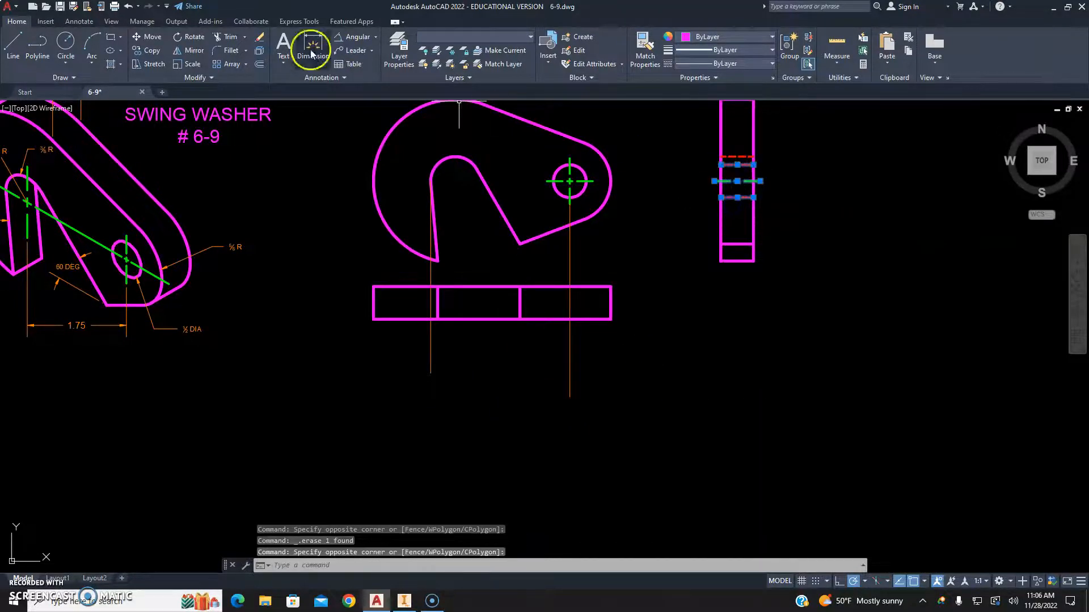
{"action": "left_click", "coordinate": [137, 52]}
{"action": "left_click", "coordinate": [731, 165]}
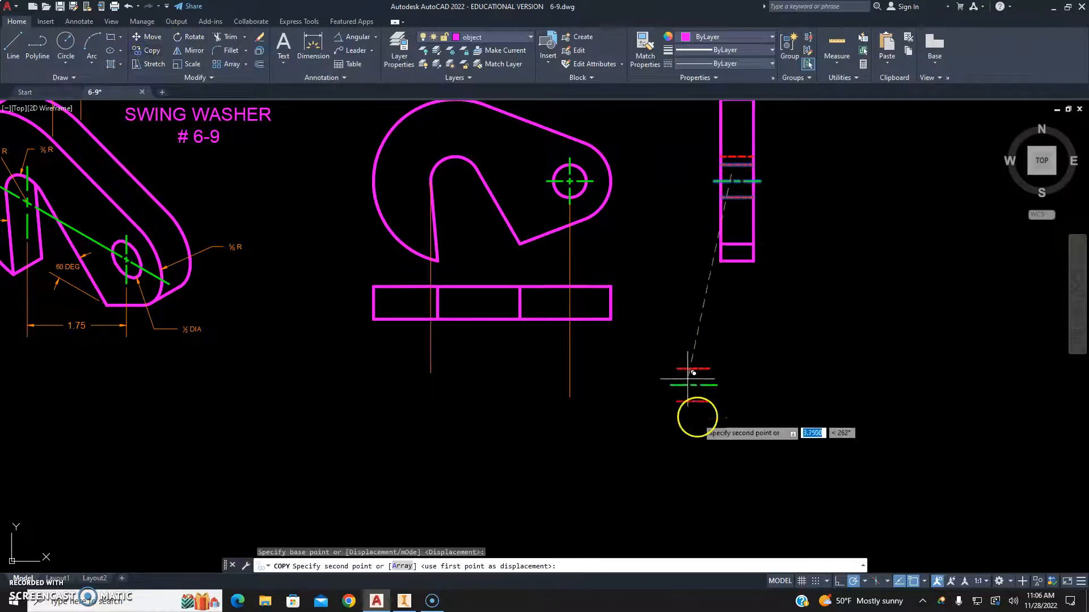
{"action": "left_click", "coordinate": [714, 400]}
{"action": "key", "text": "Escape"}
- Rotate the copied hidden lines and center line to vertical about the center line's right end
{"action": "left_click", "coordinate": [754, 391]}
{"action": "left_click", "coordinate": [648, 477]}
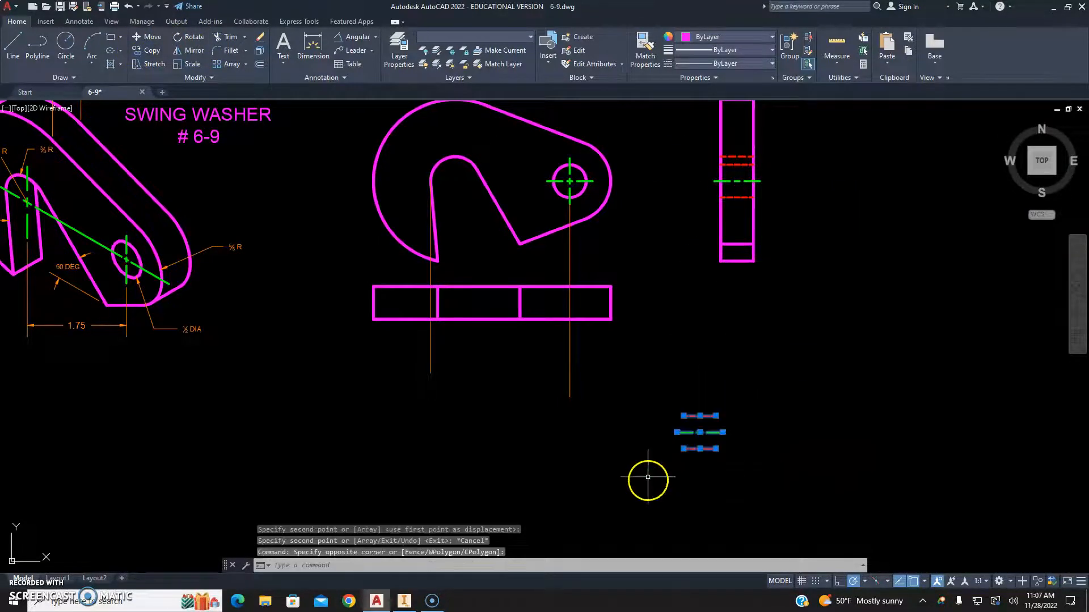
{"action": "left_click", "coordinate": [177, 42]}
{"action": "left_click", "coordinate": [724, 432]}
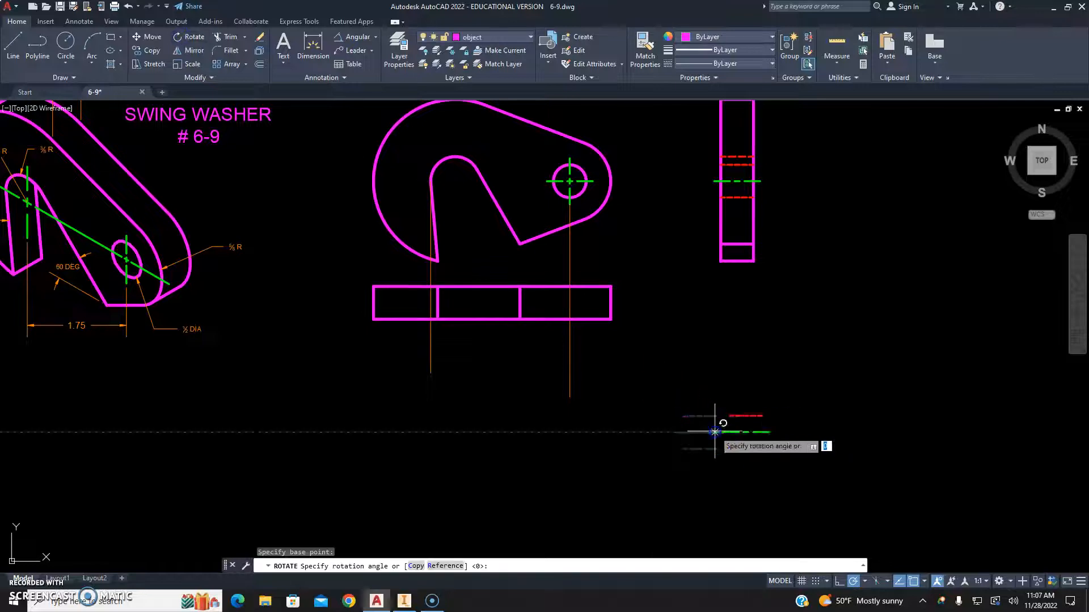
{"action": "key", "text": "Escape"}
- Move the rotated hole lines onto the bottom view, with the center line on the hole's projection line and hidden lines spanning both edges
{"action": "left_click", "coordinate": [767, 365]}
{"action": "left_click", "coordinate": [650, 479]}
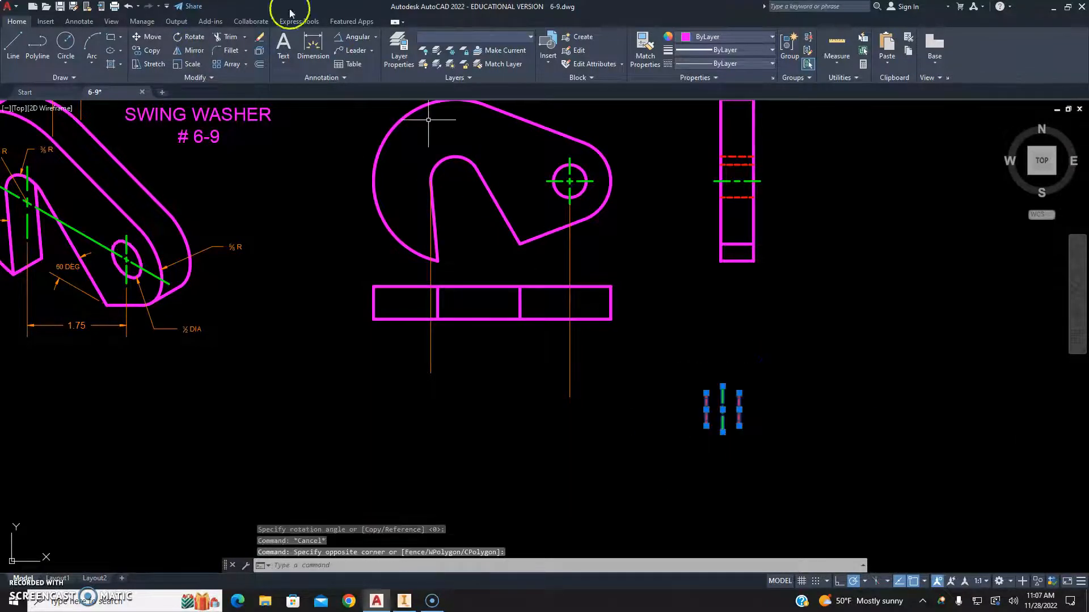
{"action": "left_click", "coordinate": [156, 37]}
{"action": "scroll", "coordinate": [722, 386], "scroll_direction": "up", "scroll_amount": 4}
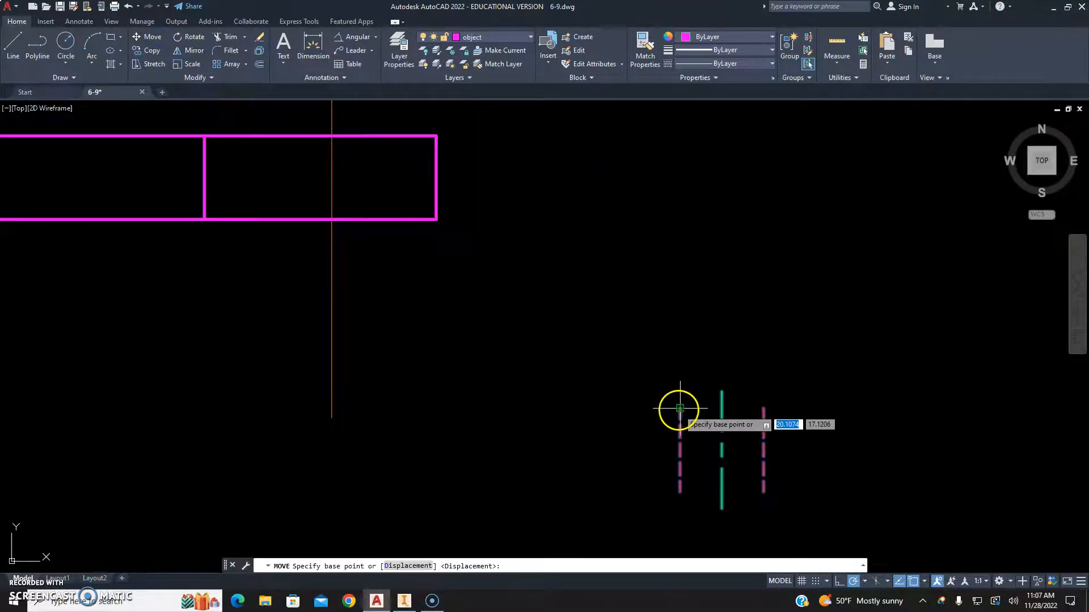
{"action": "left_click", "coordinate": [722, 408]}
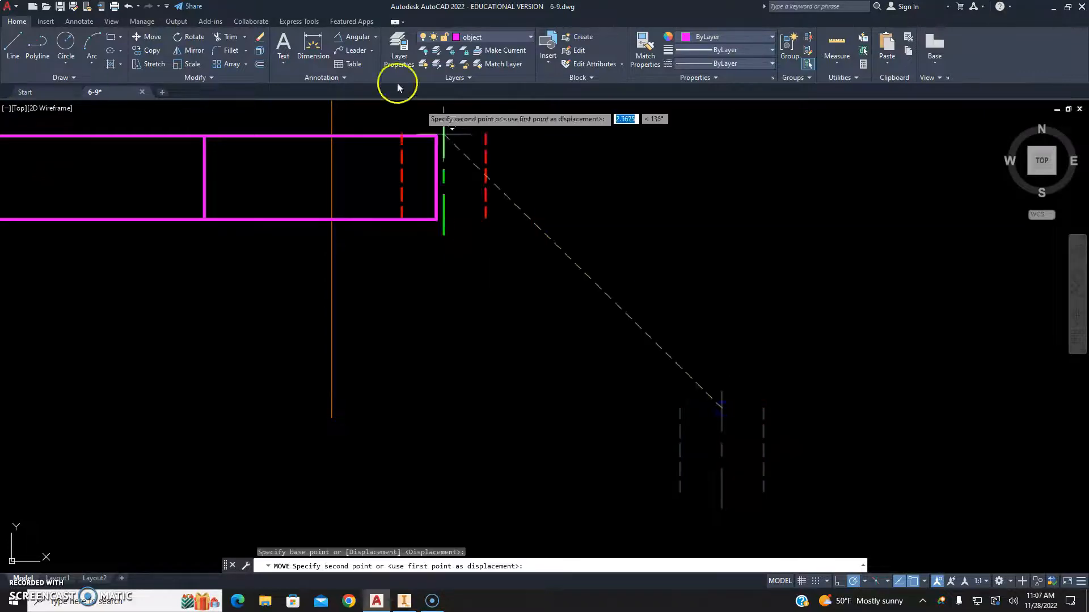
{"action": "left_click", "coordinate": [331, 134]}
{"action": "key", "text": "Escape"}
- Delete the hole's projection line running down through the bottom view
{"action": "left_click", "coordinate": [389, 316]}
{"action": "left_click", "coordinate": [162, 341]}
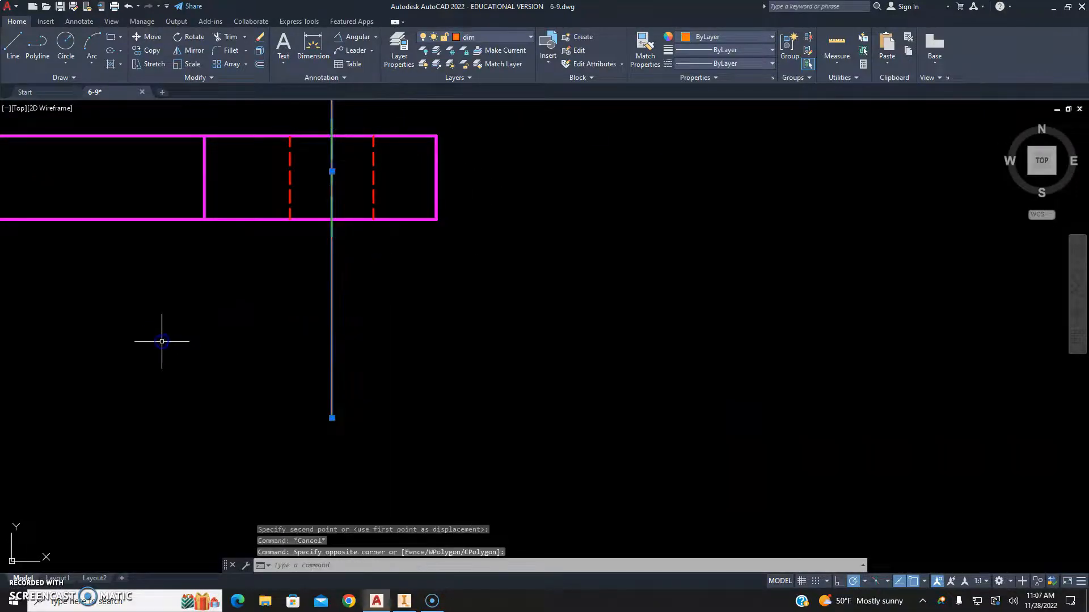
{"action": "key", "text": "Delete"}
{"action": "scroll", "coordinate": [251, 333], "scroll_direction": "down", "scroll_amount": 5}
{"action": "scroll", "coordinate": [280, 316], "scroll_direction": "up", "scroll_amount": 4}
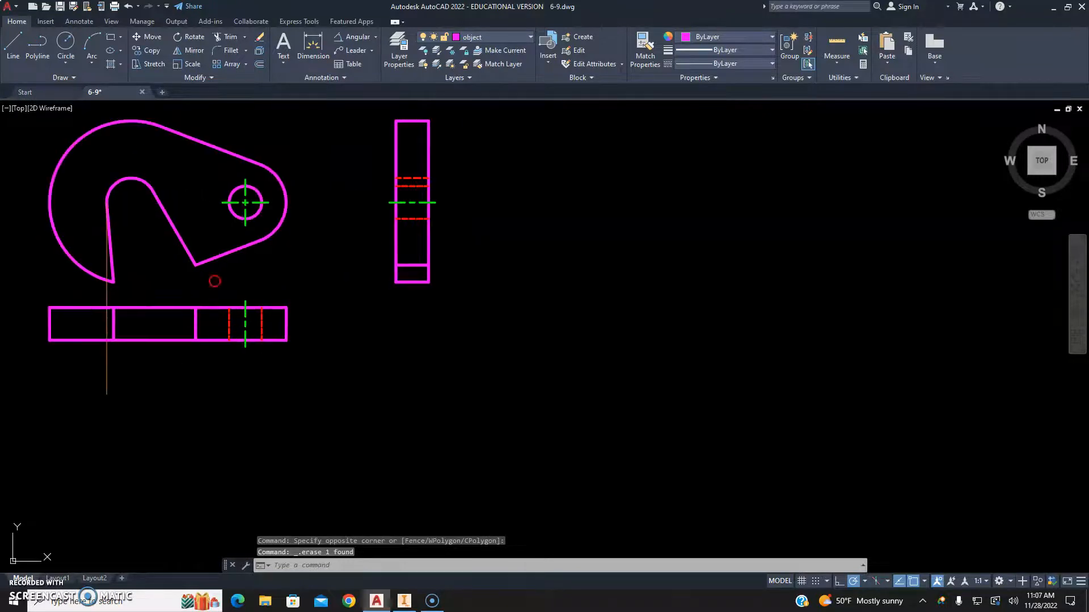
{"action": "scroll", "coordinate": [295, 322], "scroll_direction": "up", "scroll_amount": 2}
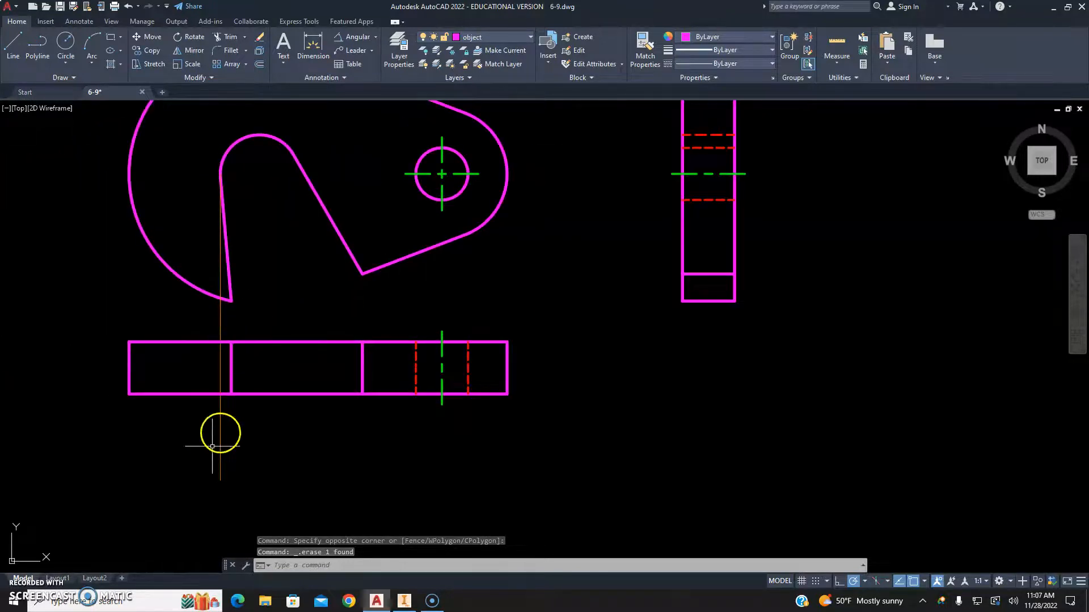
- On the hidden layer, draw a line along the slot's projection line between the bottom view's upper and lower edges
{"action": "left_click", "coordinate": [464, 37]}
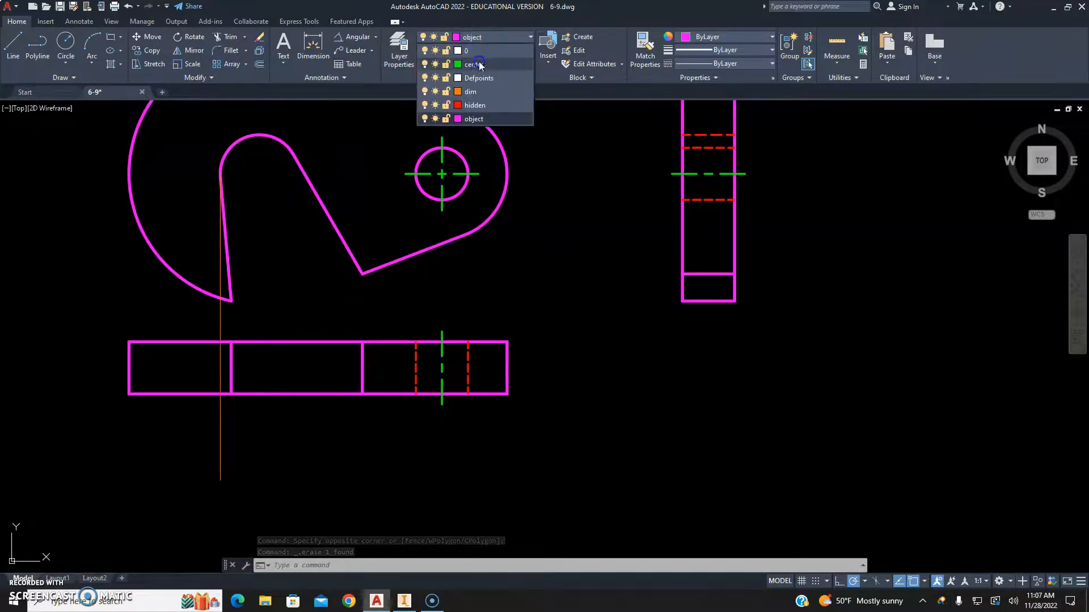
{"action": "left_click", "coordinate": [476, 105]}
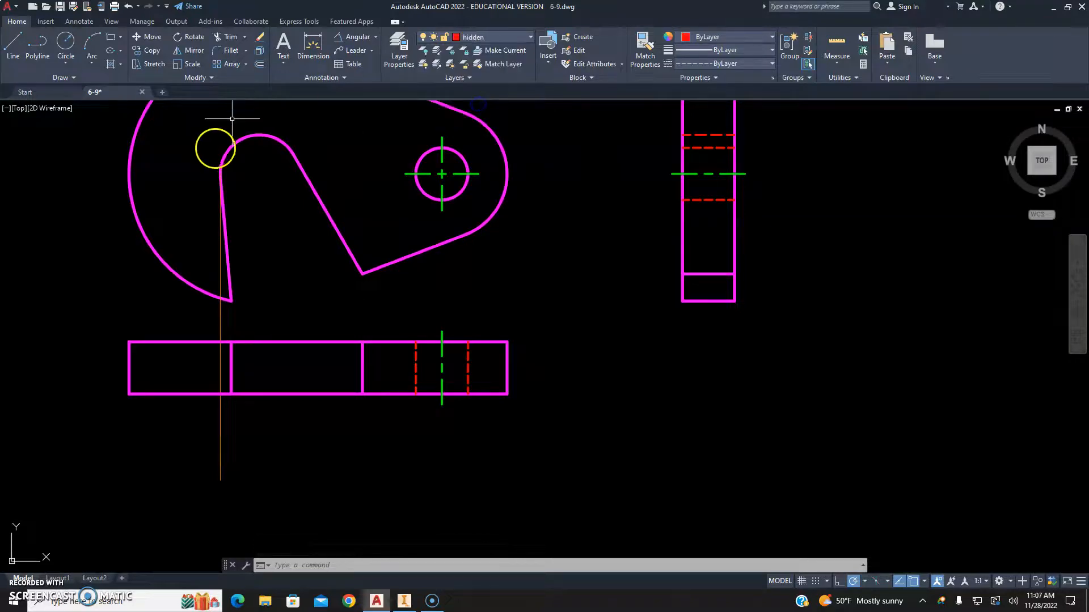
{"action": "left_click", "coordinate": [13, 42]}
{"action": "left_click", "coordinate": [221, 342]}
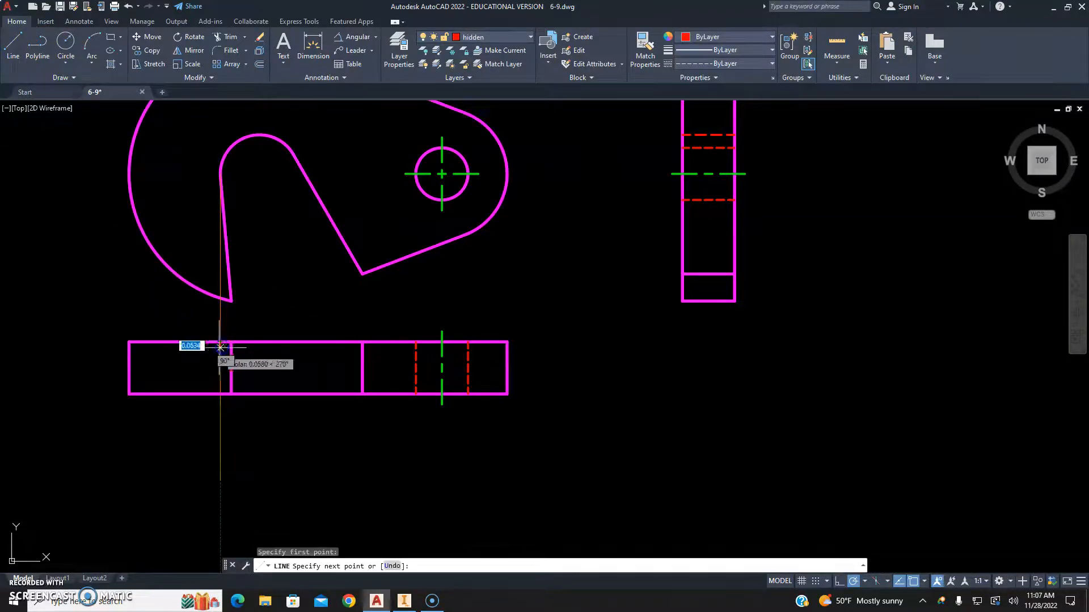
{"action": "left_click", "coordinate": [220, 394]}
{"action": "key", "text": "Escape"}
- Delete the slot's projection line running down from the front view through the bottom view
{"action": "left_click", "coordinate": [242, 431]}
{"action": "left_click", "coordinate": [183, 451]}
{"action": "key", "text": "Delete"}
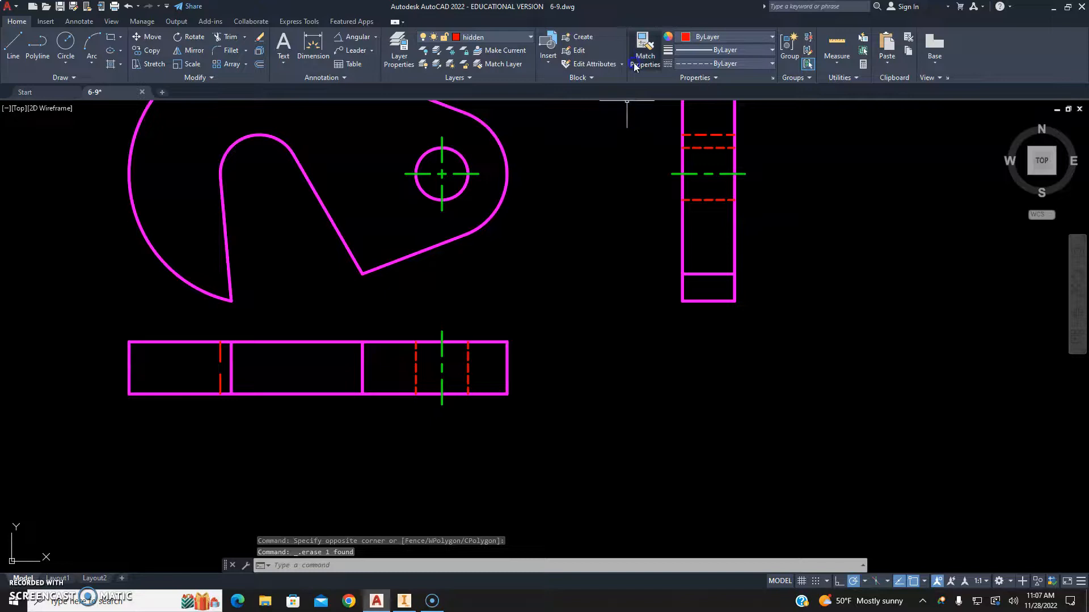
- Match the properties of the slot's hidden line in the bottom view to the uppermost hidden line in the side view
{"action": "left_click", "coordinate": [645, 48]}
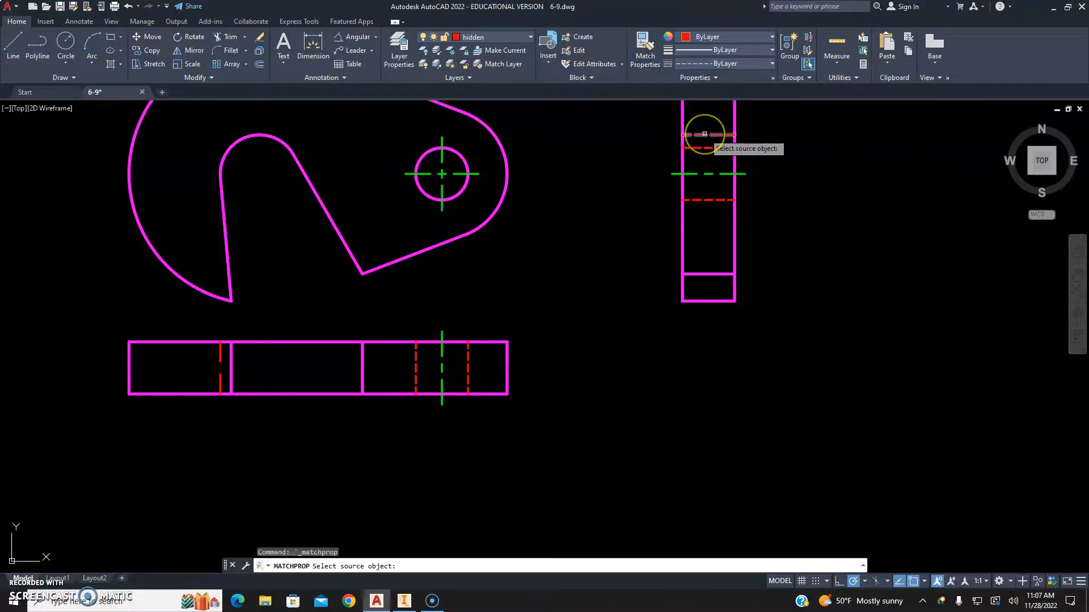
{"action": "left_click", "coordinate": [704, 133]}
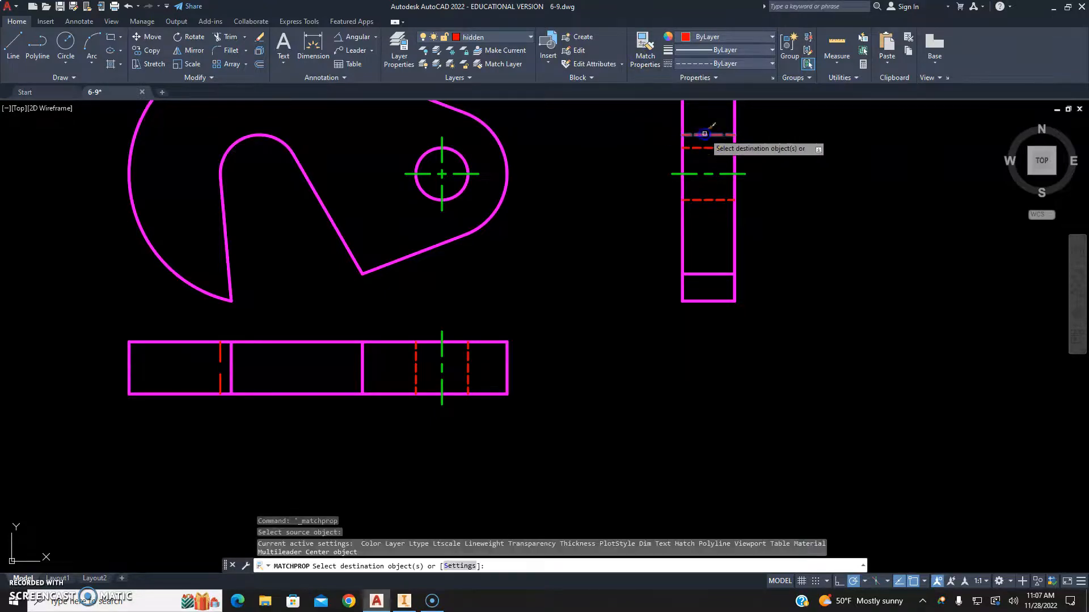
{"action": "left_click", "coordinate": [219, 351]}
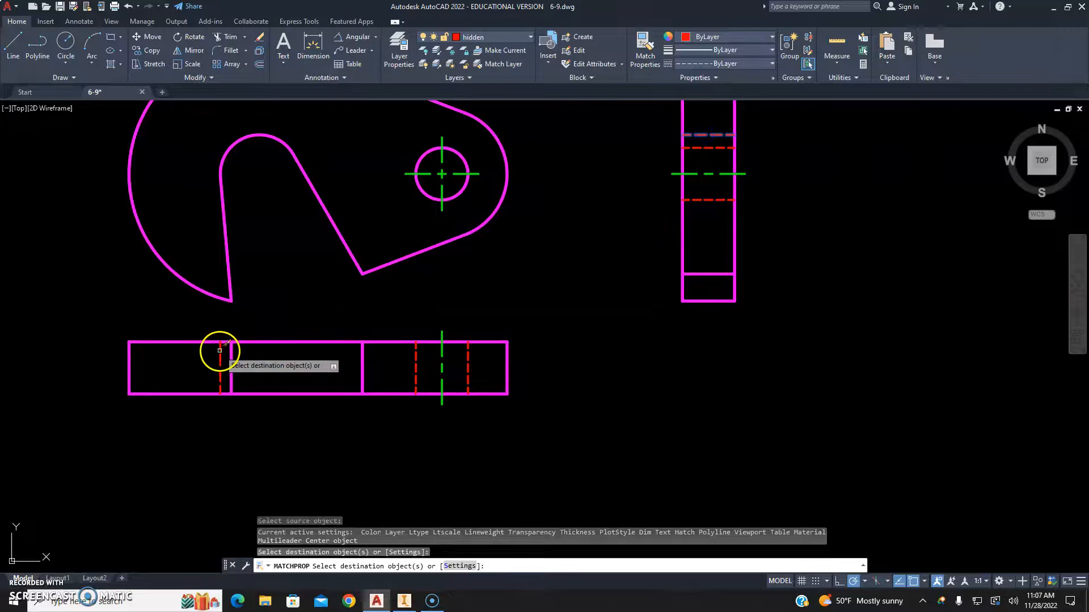
{"action": "key", "text": "Escape"}
{"action": "key", "text": "Escape"}
{"action": "key", "text": "Escape"}
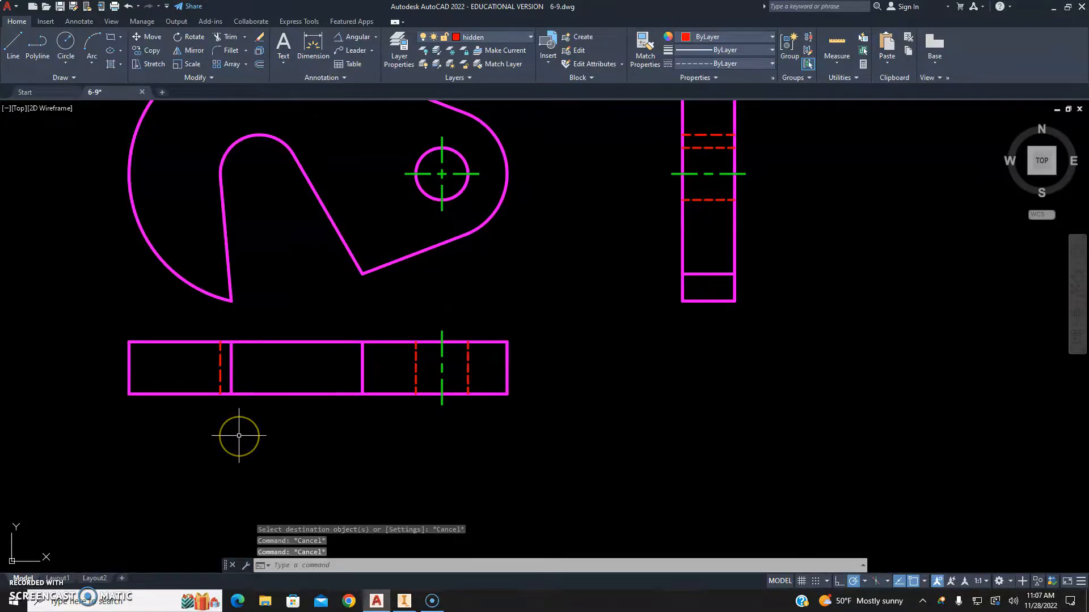
{"action": "middle_click_drag", "start_coordinate": [266, 291], "coordinate": [301, 331]}
{"action": "scroll", "coordinate": [301, 331], "scroll_direction": "down", "scroll_amount": 4}
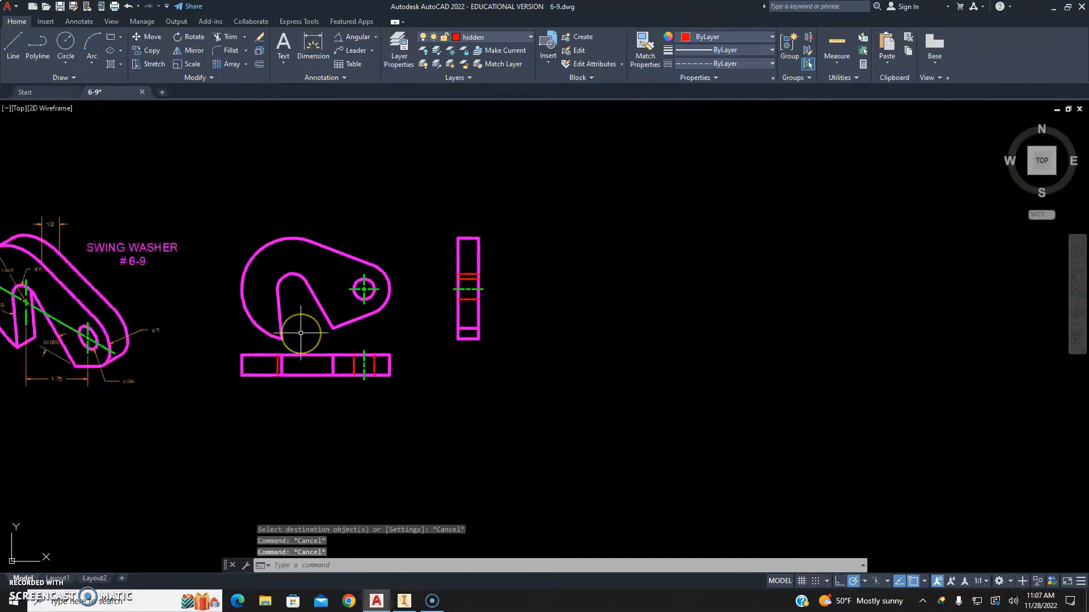
{"action": "scroll", "coordinate": [301, 327], "scroll_direction": "up", "scroll_amount": 4}
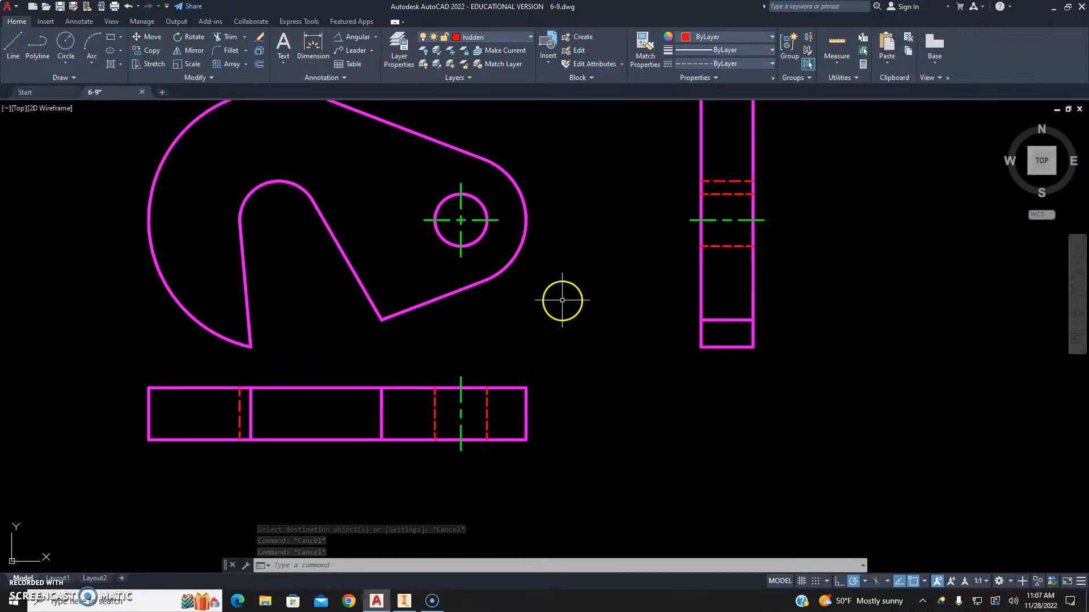
{"action": "scroll", "coordinate": [556, 292], "scroll_direction": "down", "scroll_amount": 2}
{"action": "mouse_move", "coordinate": [557, 291]}
{"action": "middle_mouse_down"}
{"action": "mouse_move", "coordinate": [676, 342]}
{"action": "mouse_move", "coordinate": [579, 341]}
{"action": "middle_mouse_up"}
{"action": "scroll", "coordinate": [617, 340], "scroll_direction": "up", "scroll_amount": 2}
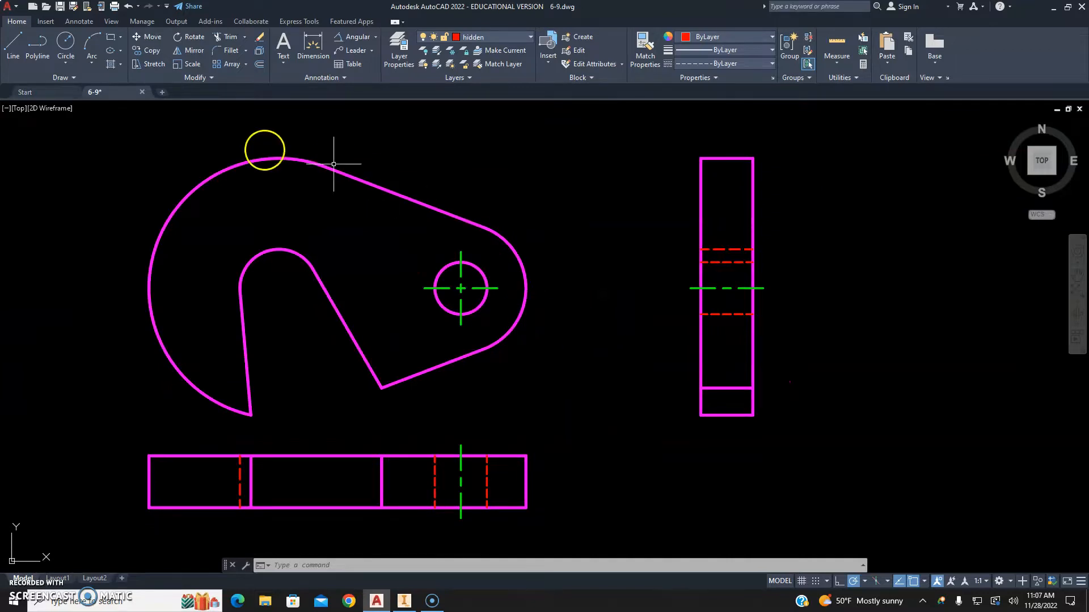